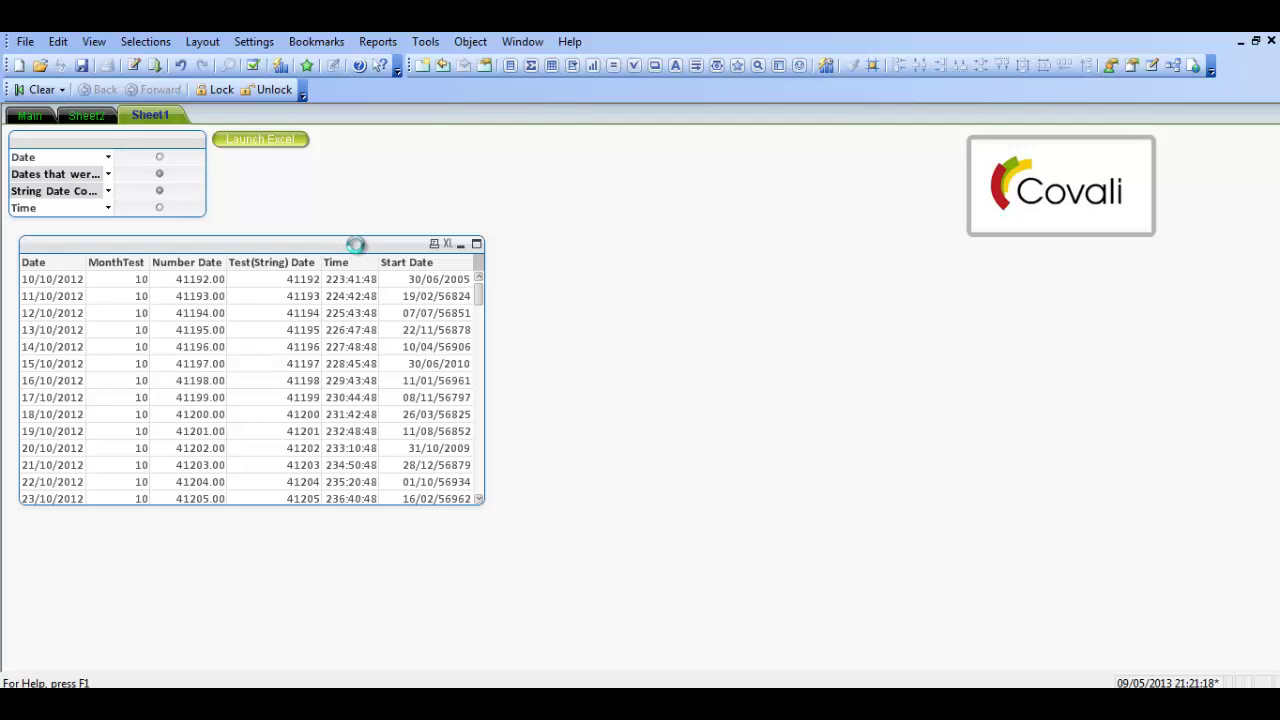
# Enter DATE(Date,'DD/MM/YYYY') as the first field in the load script
pyautogui.hotkey('ctrl', 'e')
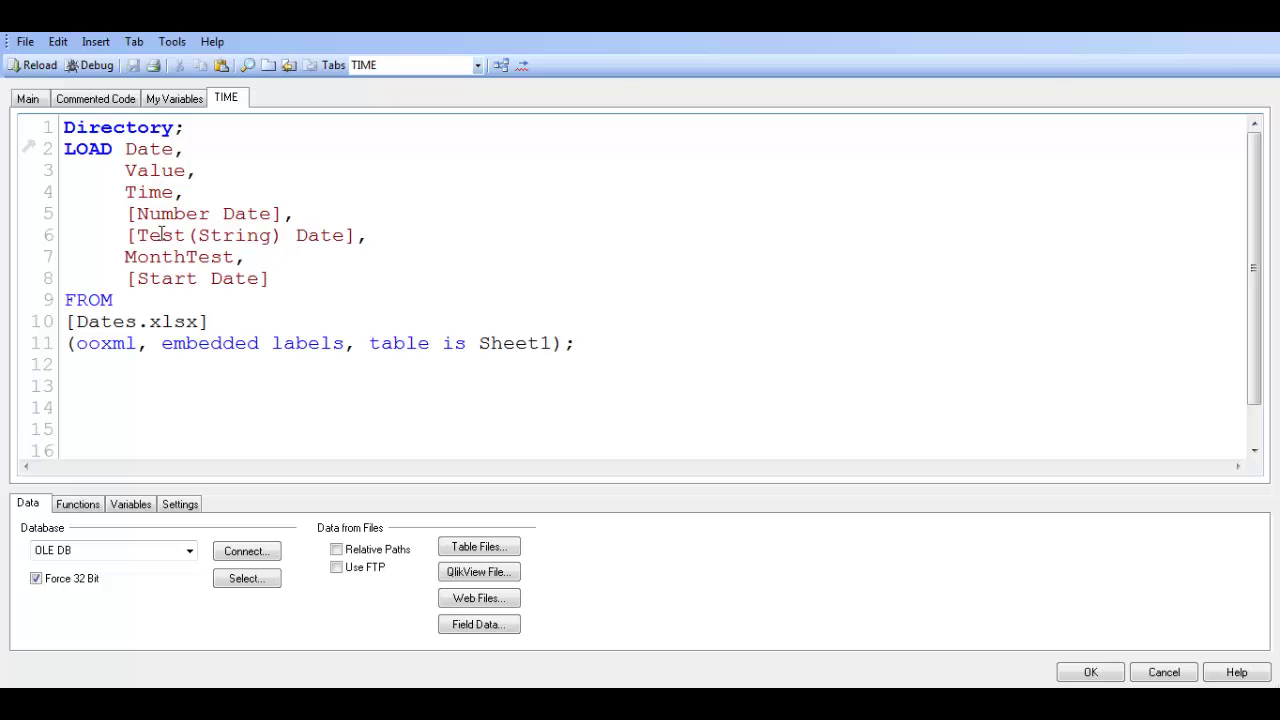
pyautogui.click(1090, 672)
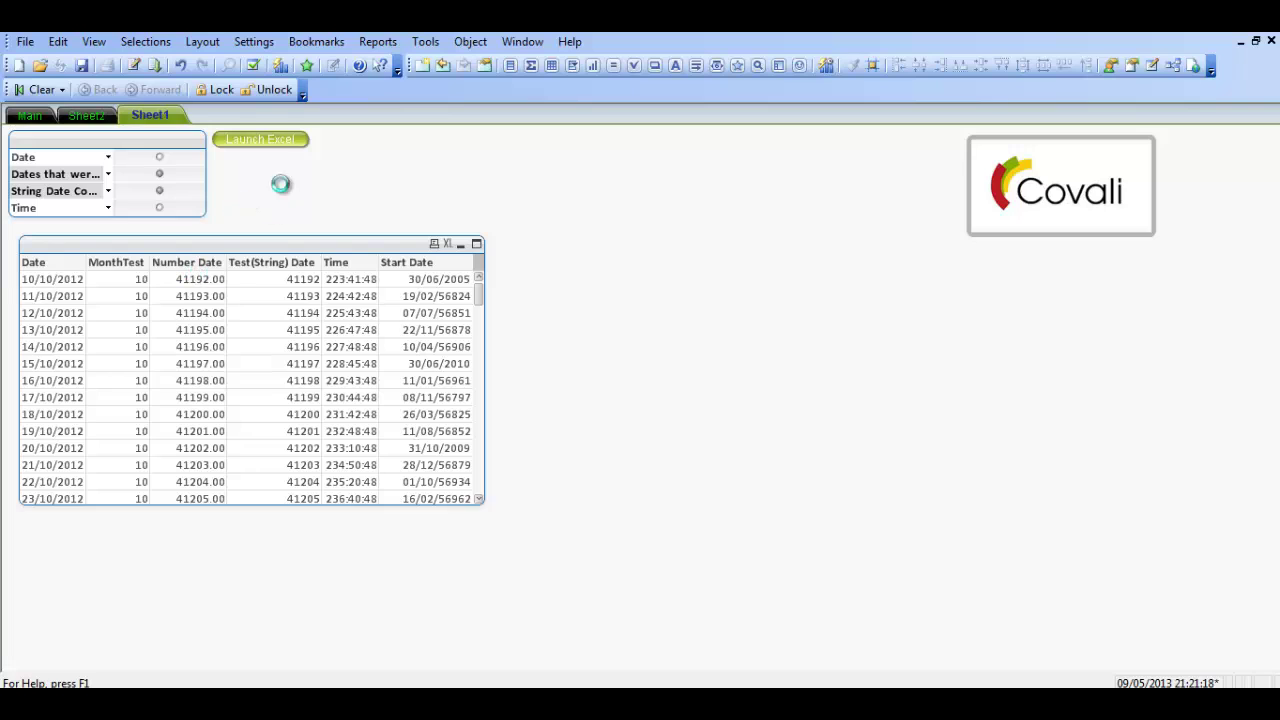
pyautogui.hotkey('ctrl', 'e')
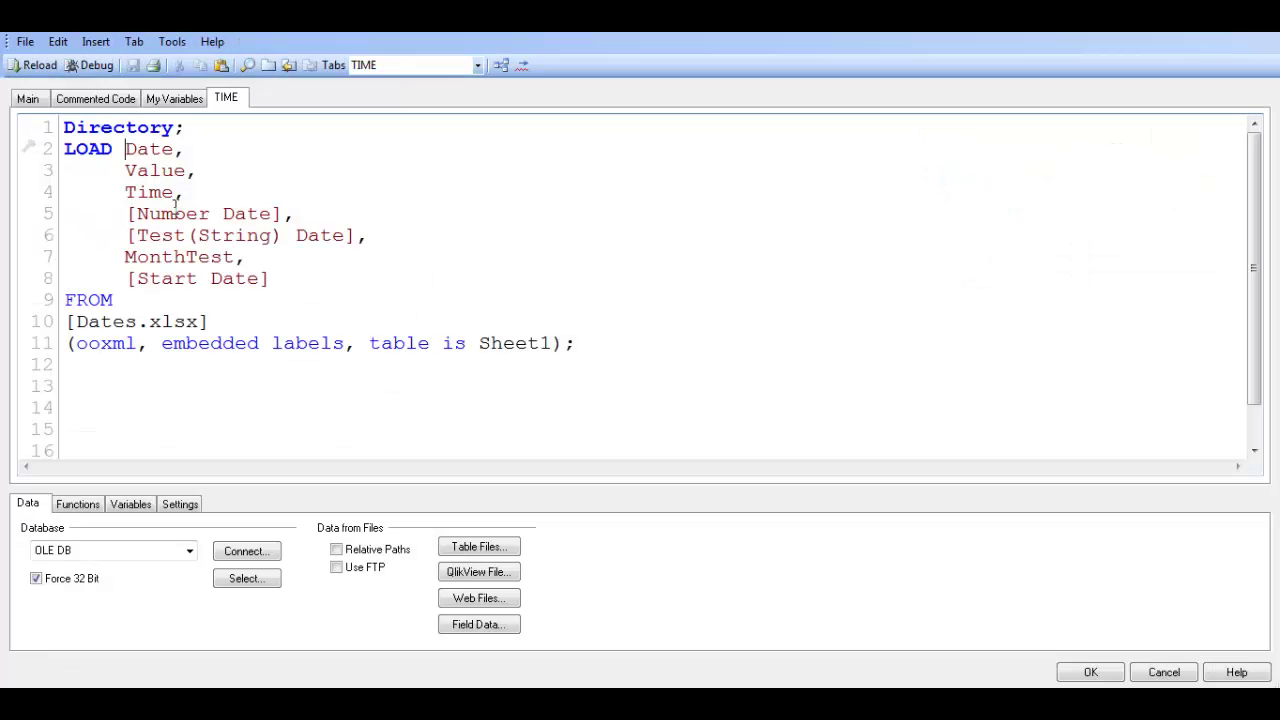
pyautogui.write('DATE')
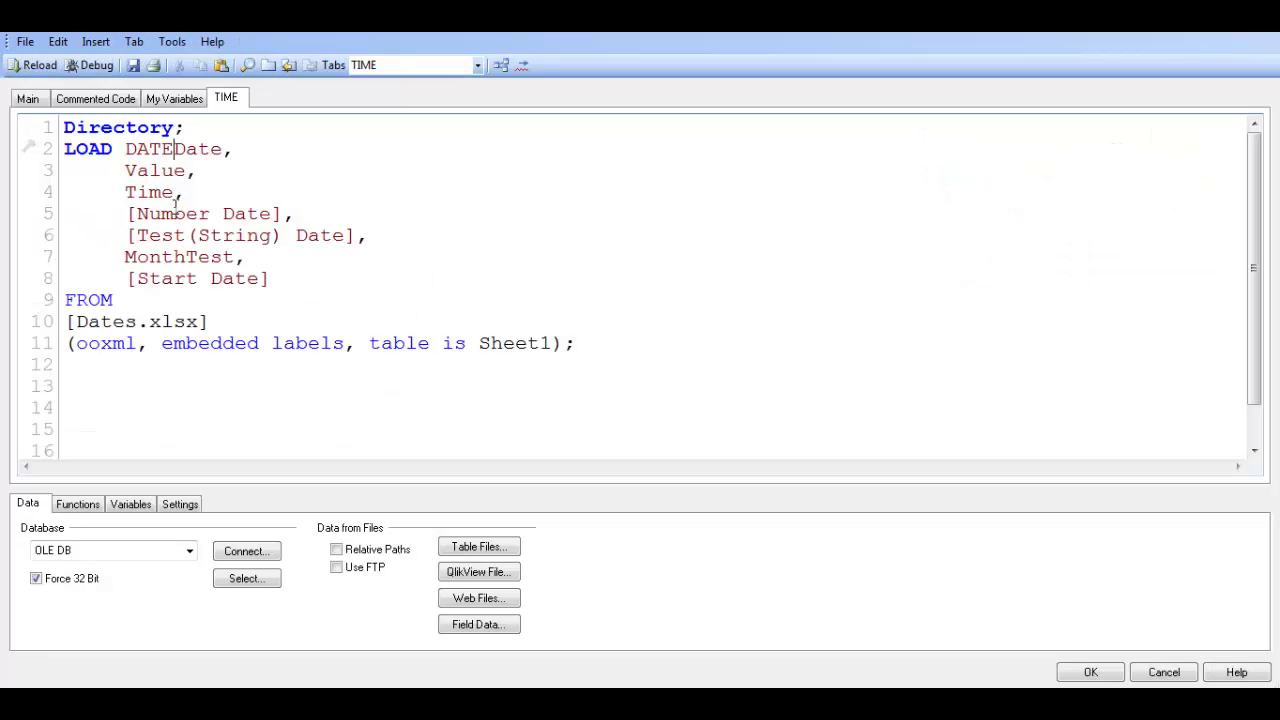
pyautogui.write('(')
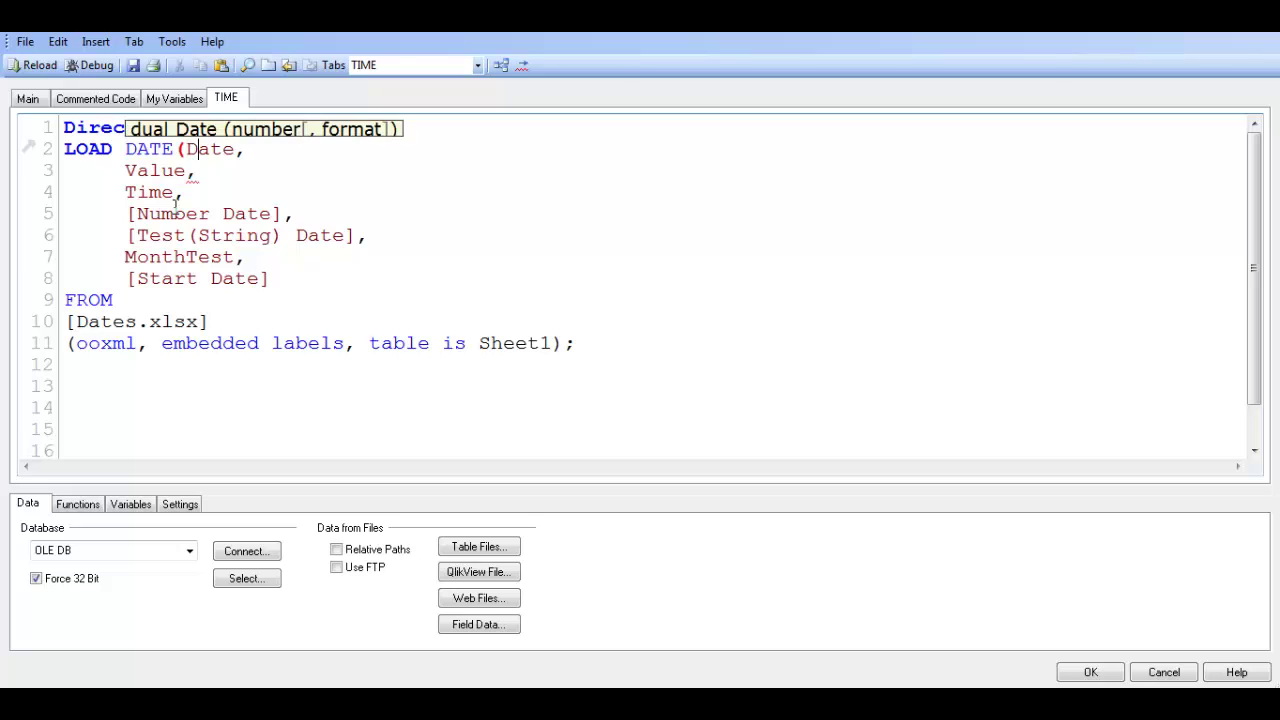
pyautogui.write("''")
pyautogui.write('DD')
pyautogui.write('/MM/YYYY')
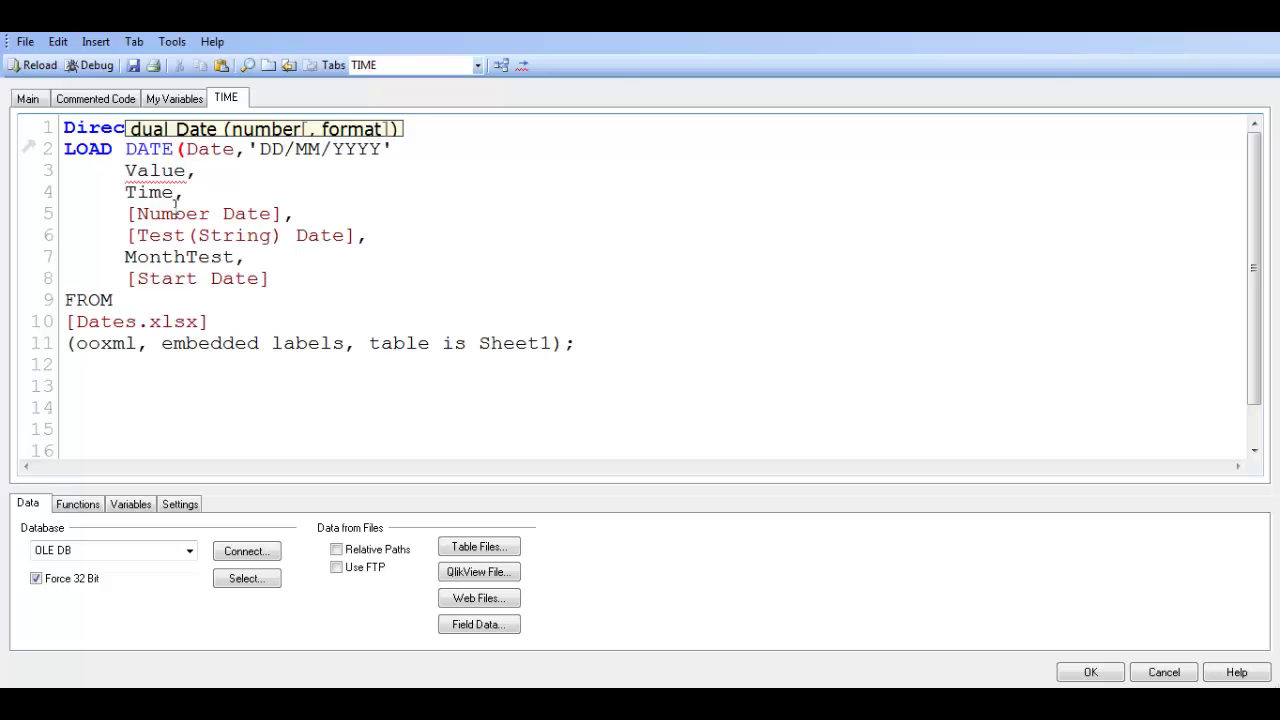
pyautogui.write(') AS dATE')
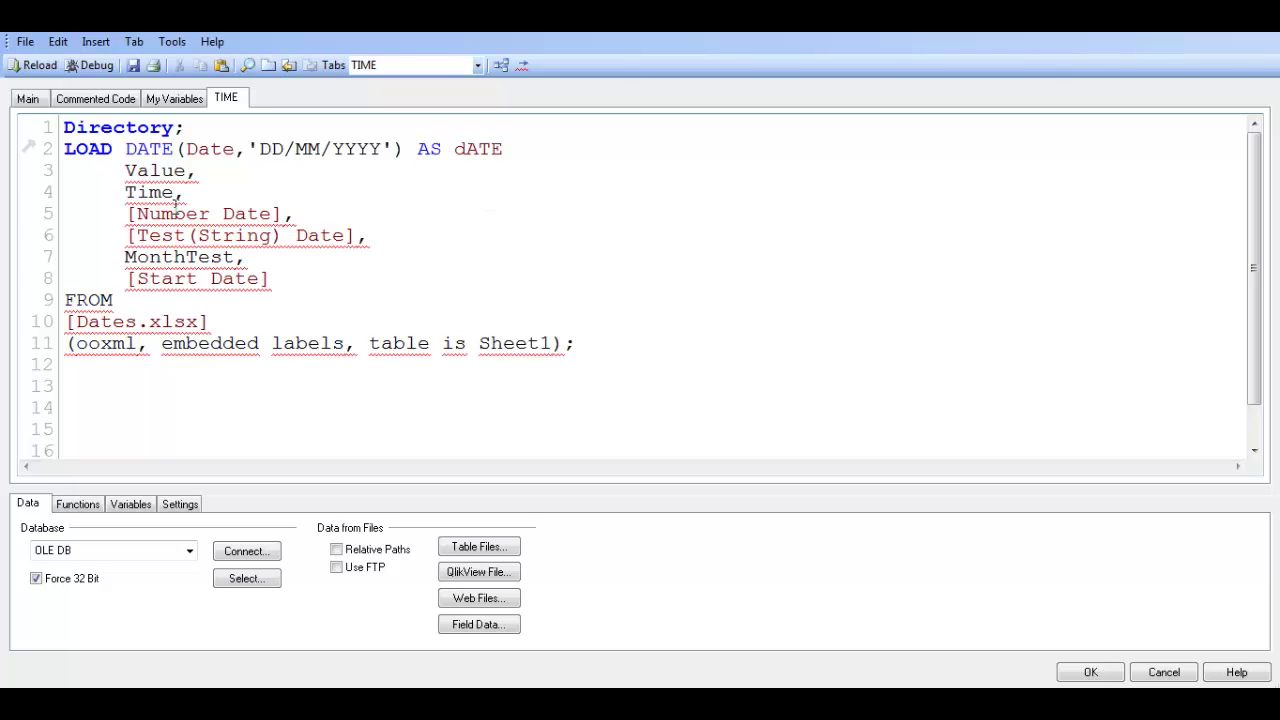
pyautogui.press('BackSpace')
pyautogui.press('BackSpace')
pyautogui.press('BackSpace')
pyautogui.press('BackSpace')
pyautogui.write('Date,')
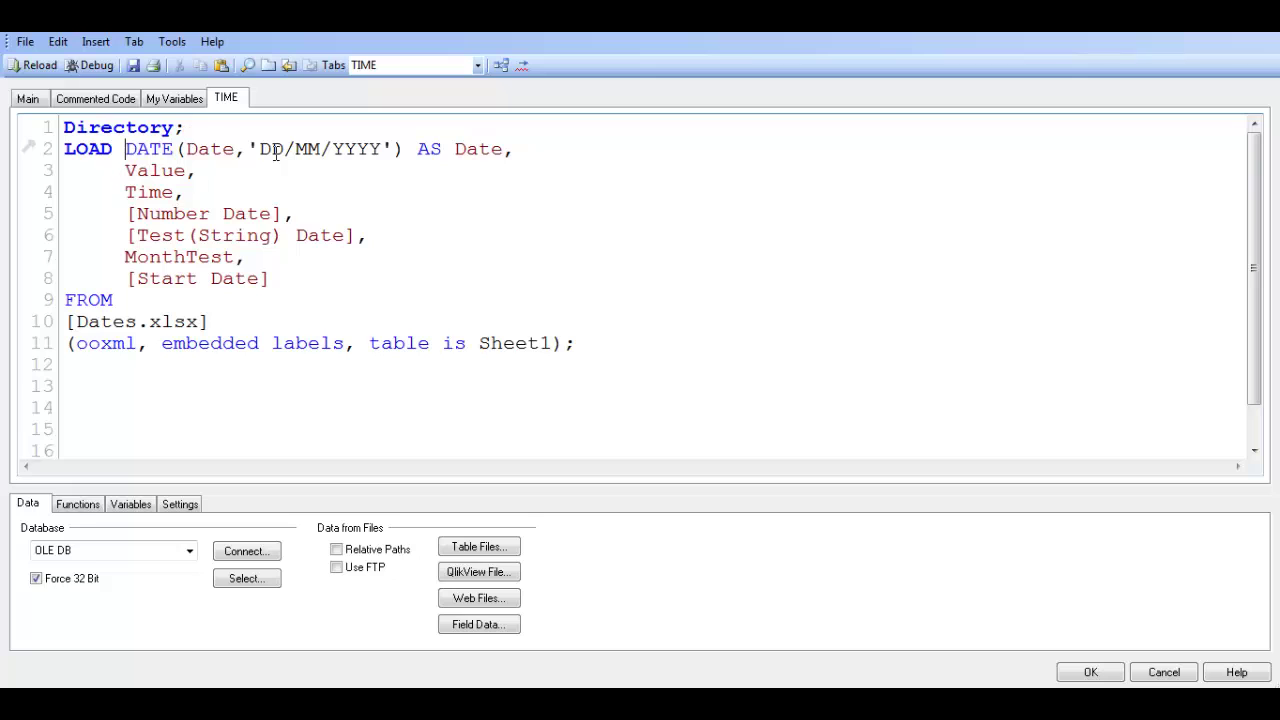
# Wrap that expression in an outer DATE( call with the 'DD-MM-YY' format
pyautogui.write('date')
pyautogui.press('BackSpace')
pyautogui.press('BackSpace')
pyautogui.press('BackSpace')
pyautogui.press('BackSpace')
pyautogui.write('DATE')
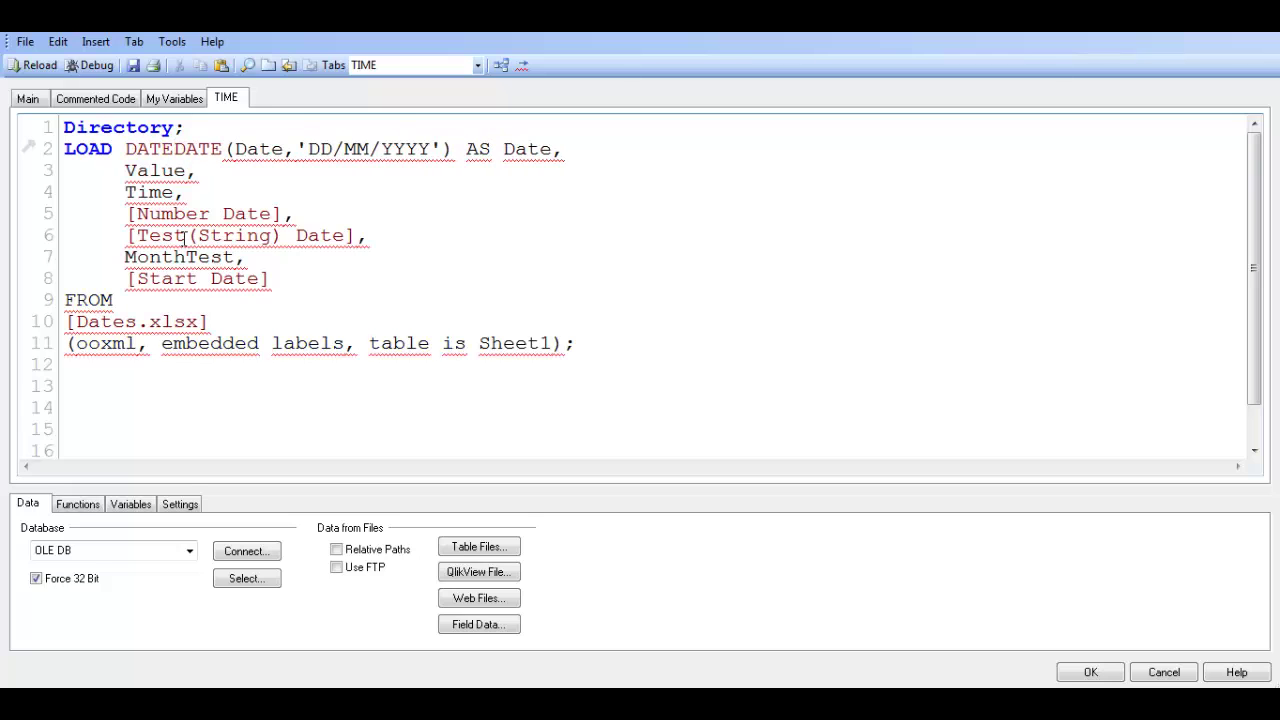
pyautogui.write('(')
pyautogui.click(468, 148)
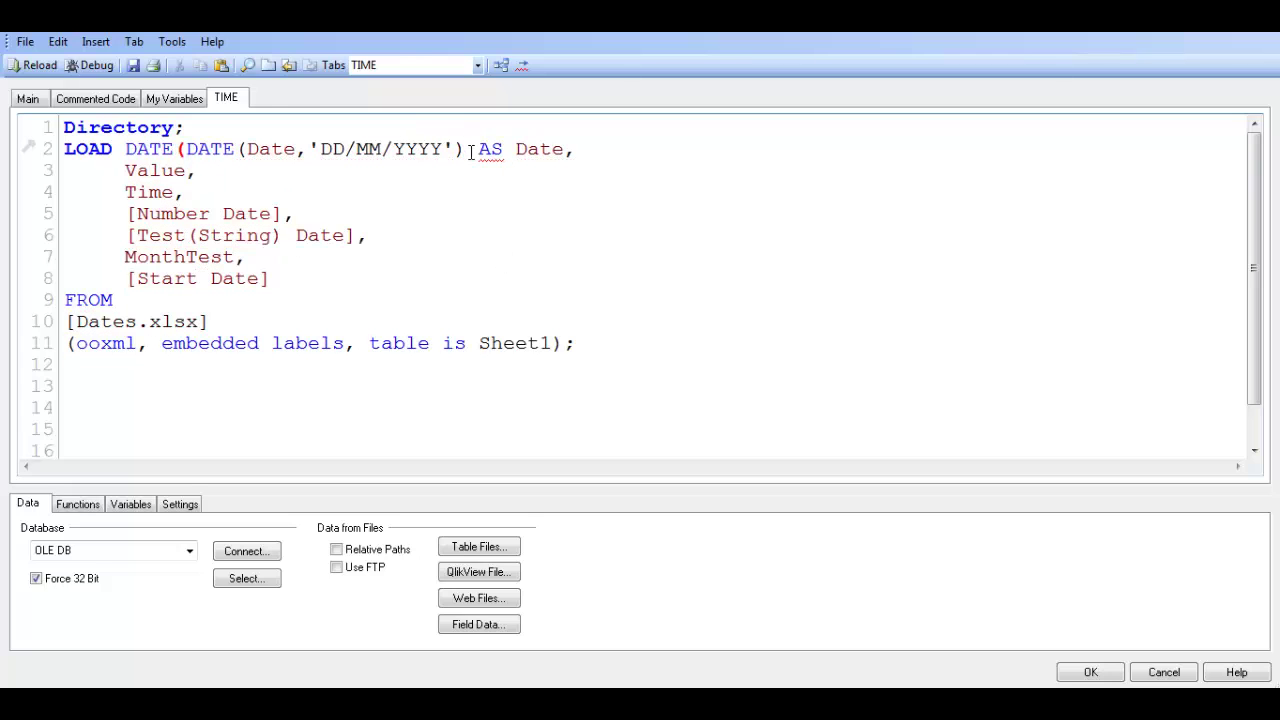
pyautogui.write(",''")
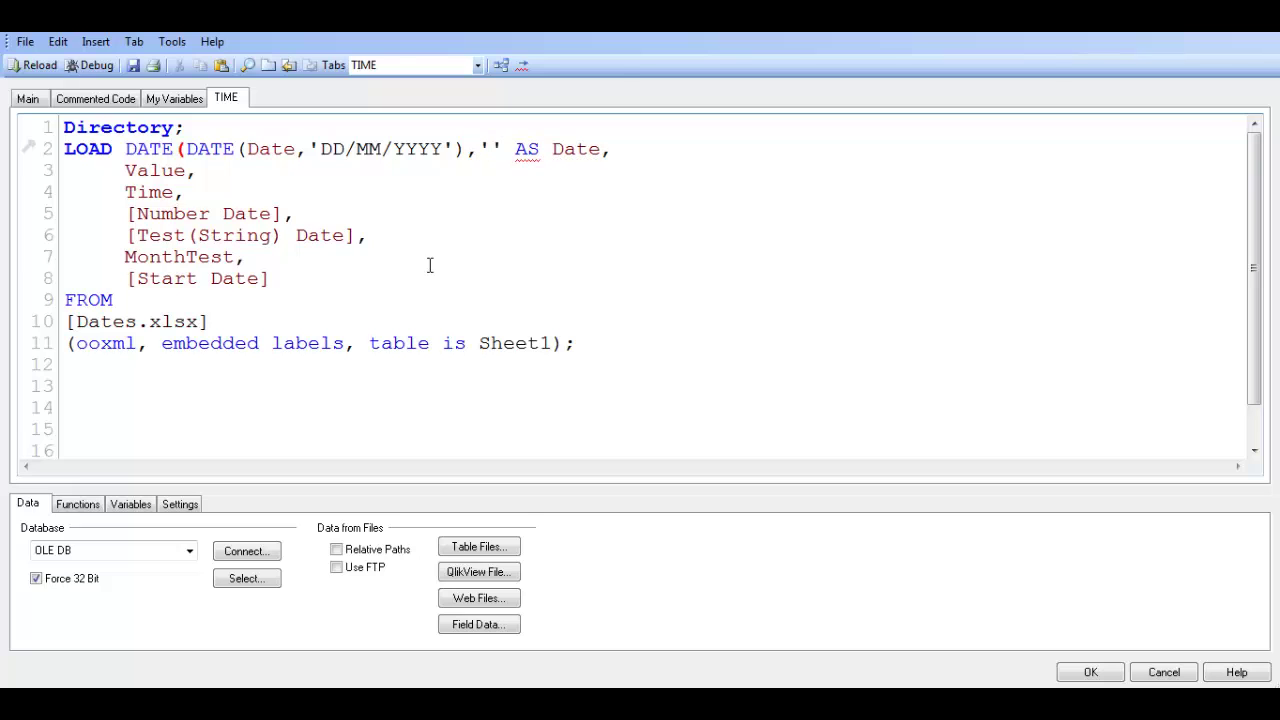
pyautogui.write('DD-')
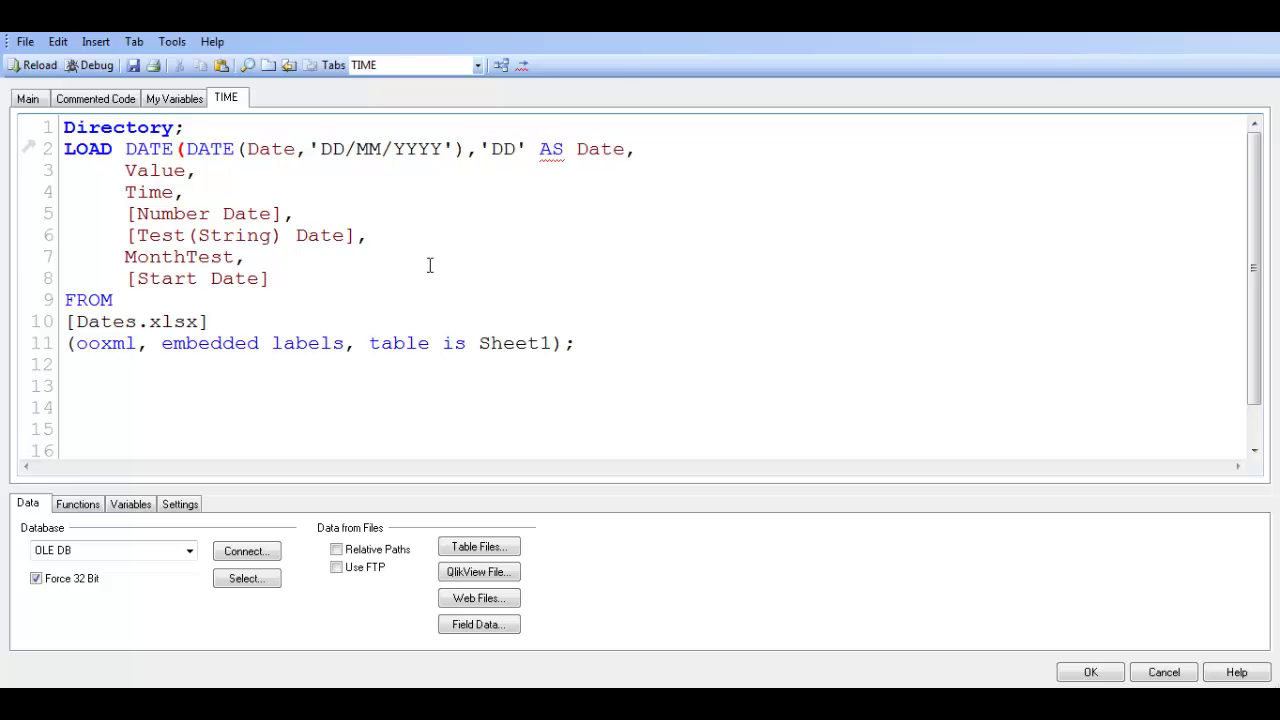
pyautogui.write('MM-YY')
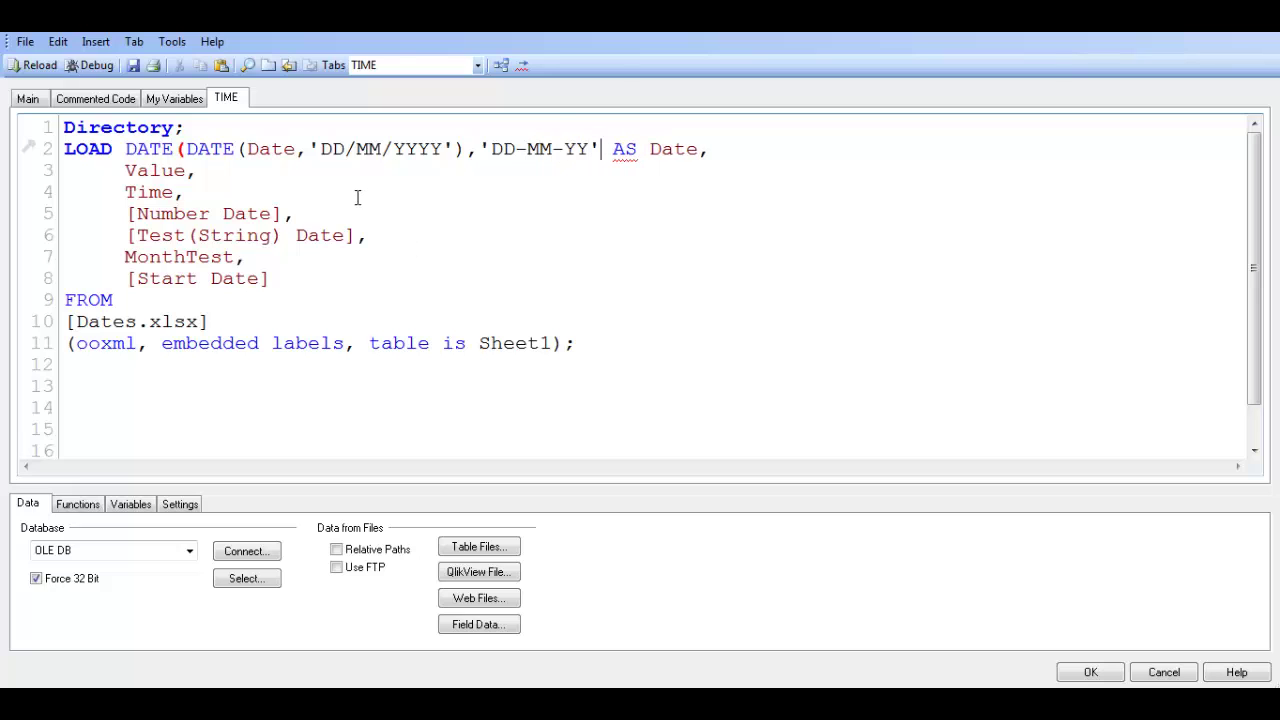
pyautogui.write(')')
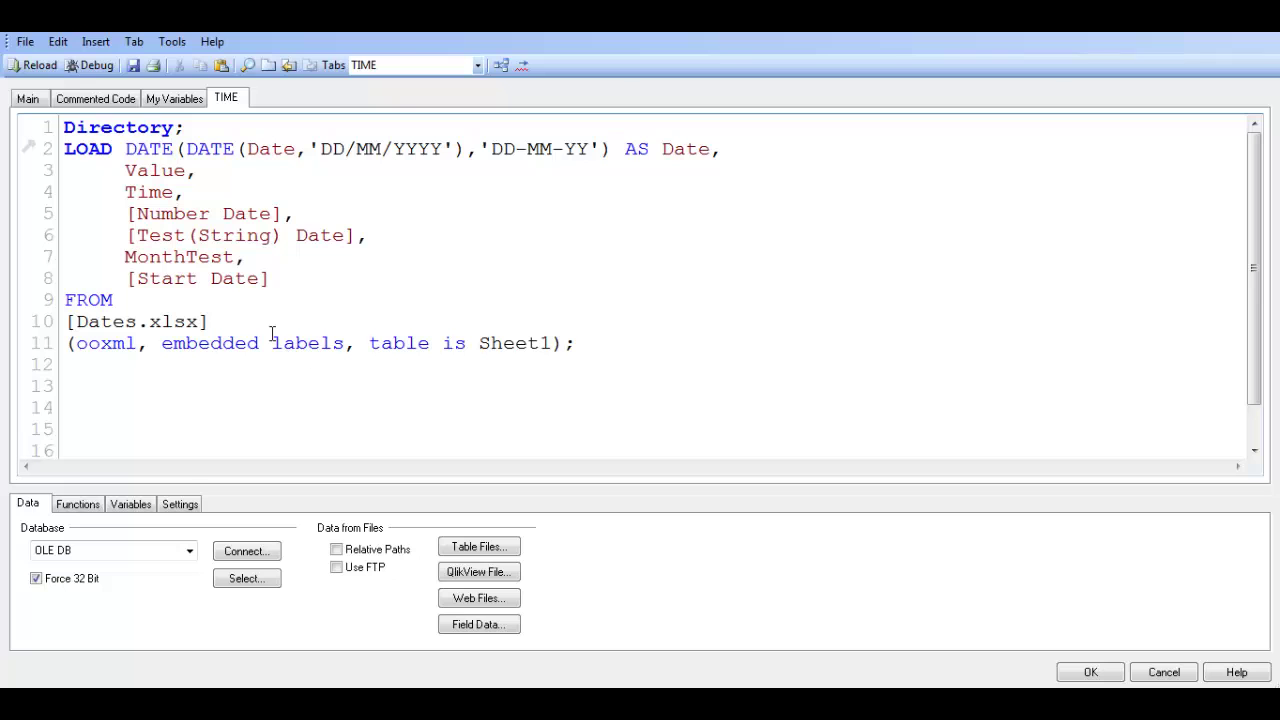
# Reload the data, then add a script line loading DATE(Date,'DD-MM-YY') AS Date1
pyautogui.hotkey('ctrl', 'r')
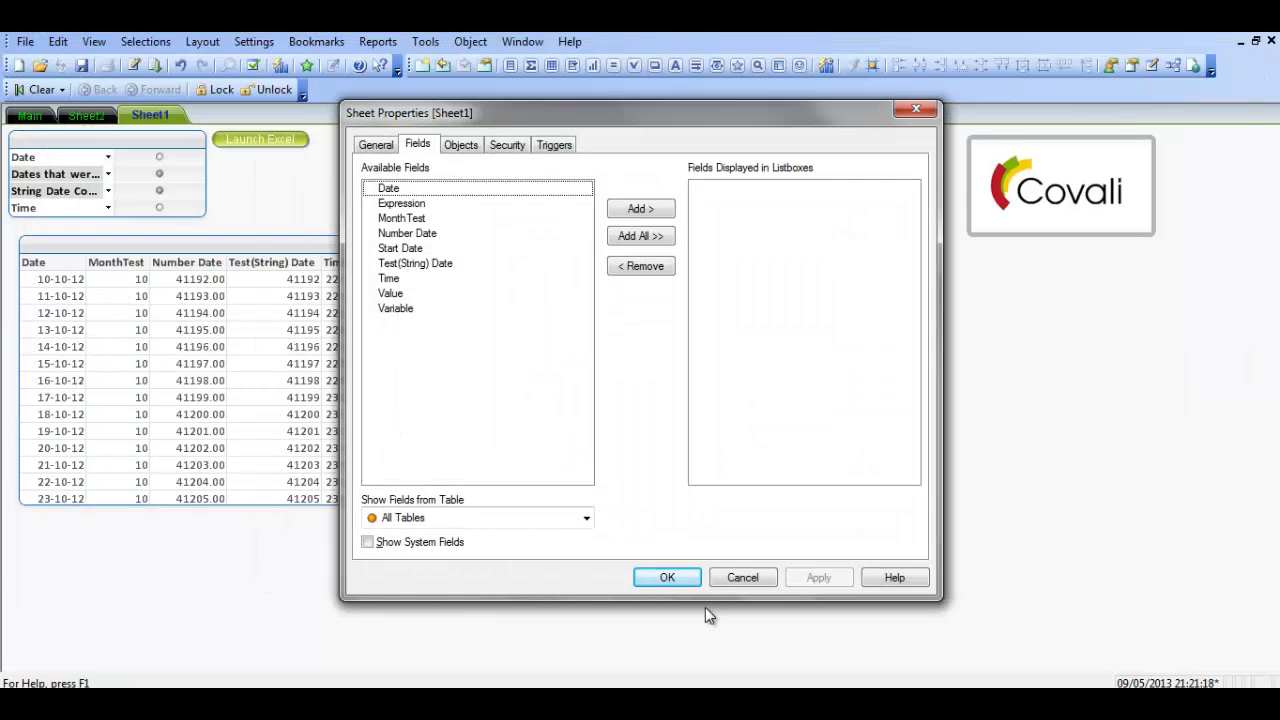
pyautogui.click(668, 578)
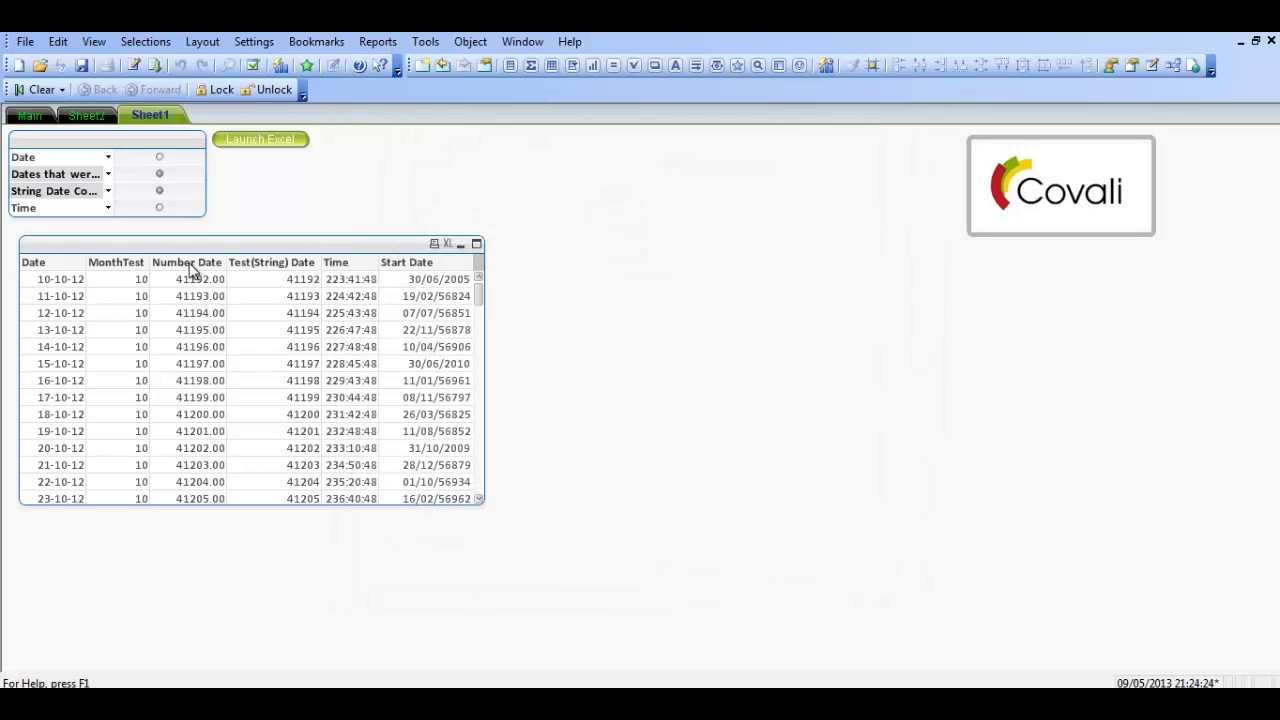
pyautogui.hotkey('ctrl', 'e')
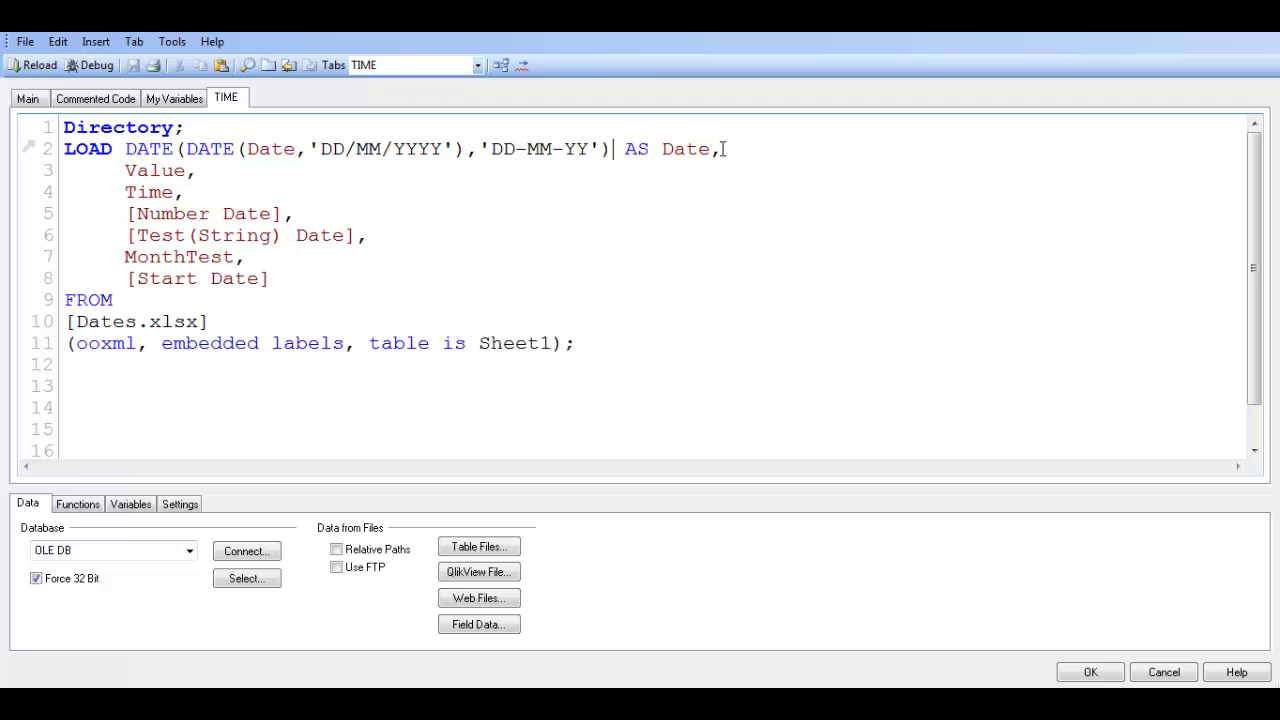
pyautogui.press('Return')
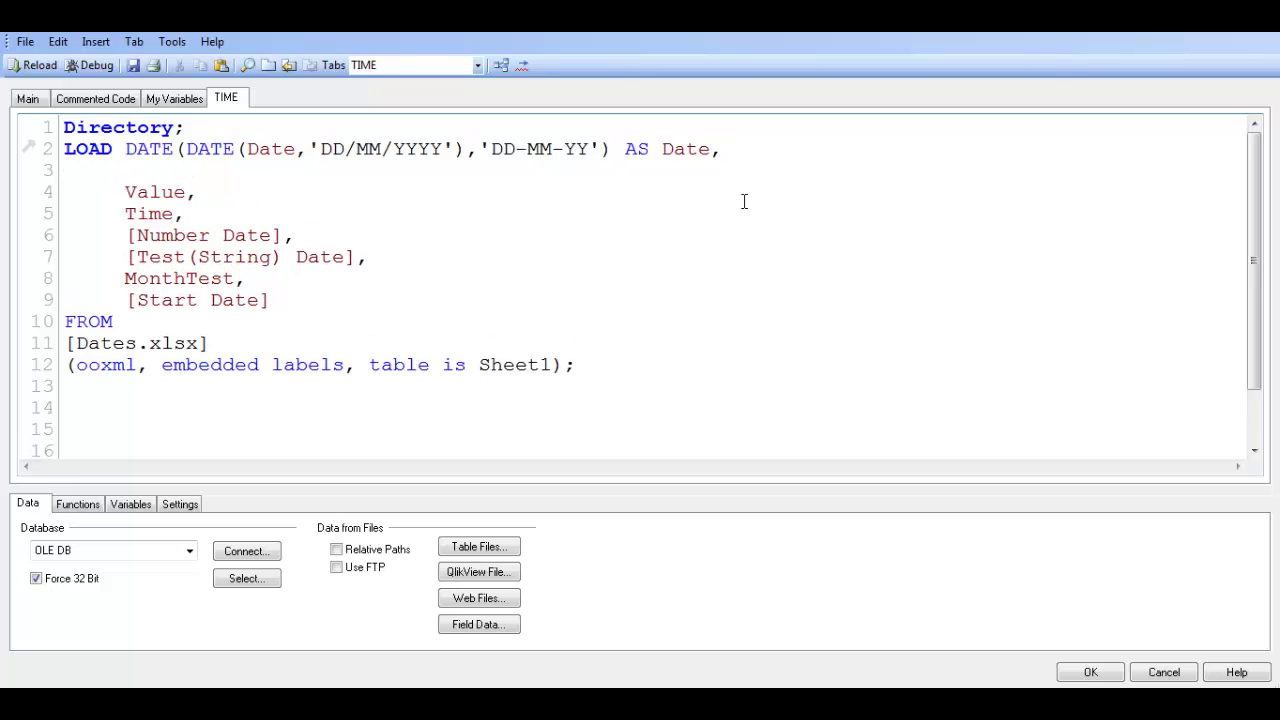
pyautogui.write('DATE(')
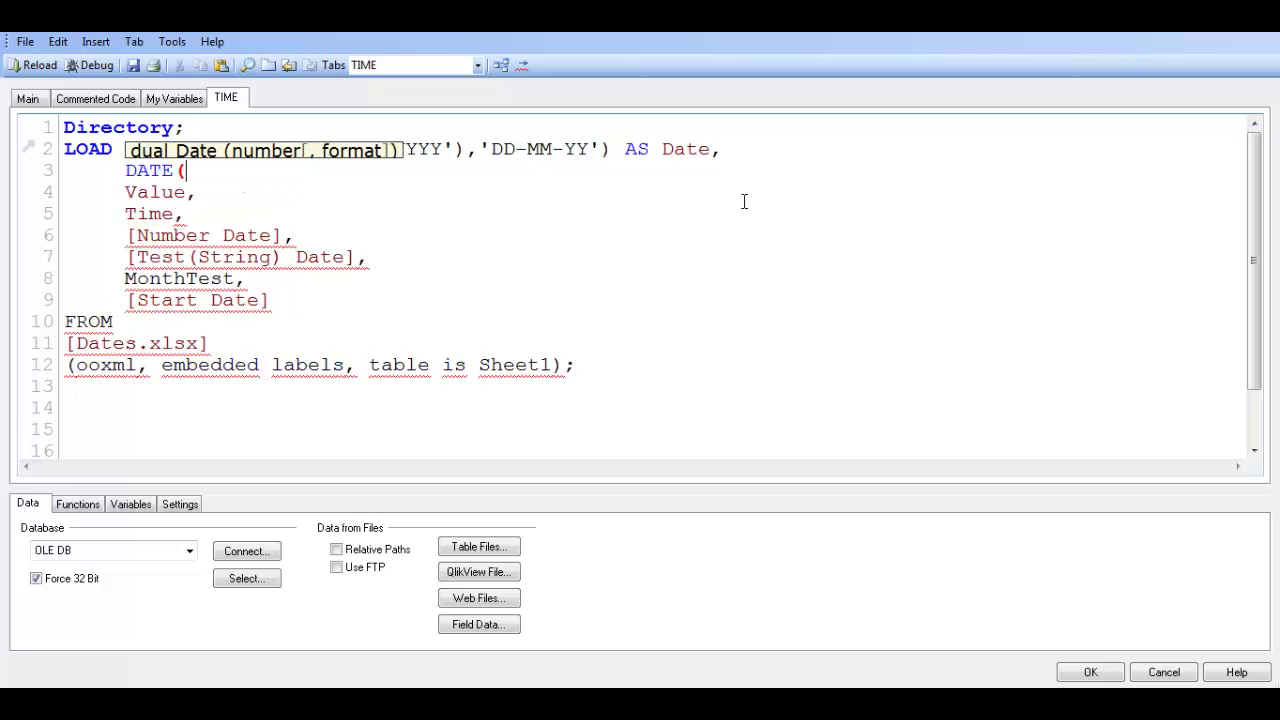
pyautogui.write('Date')
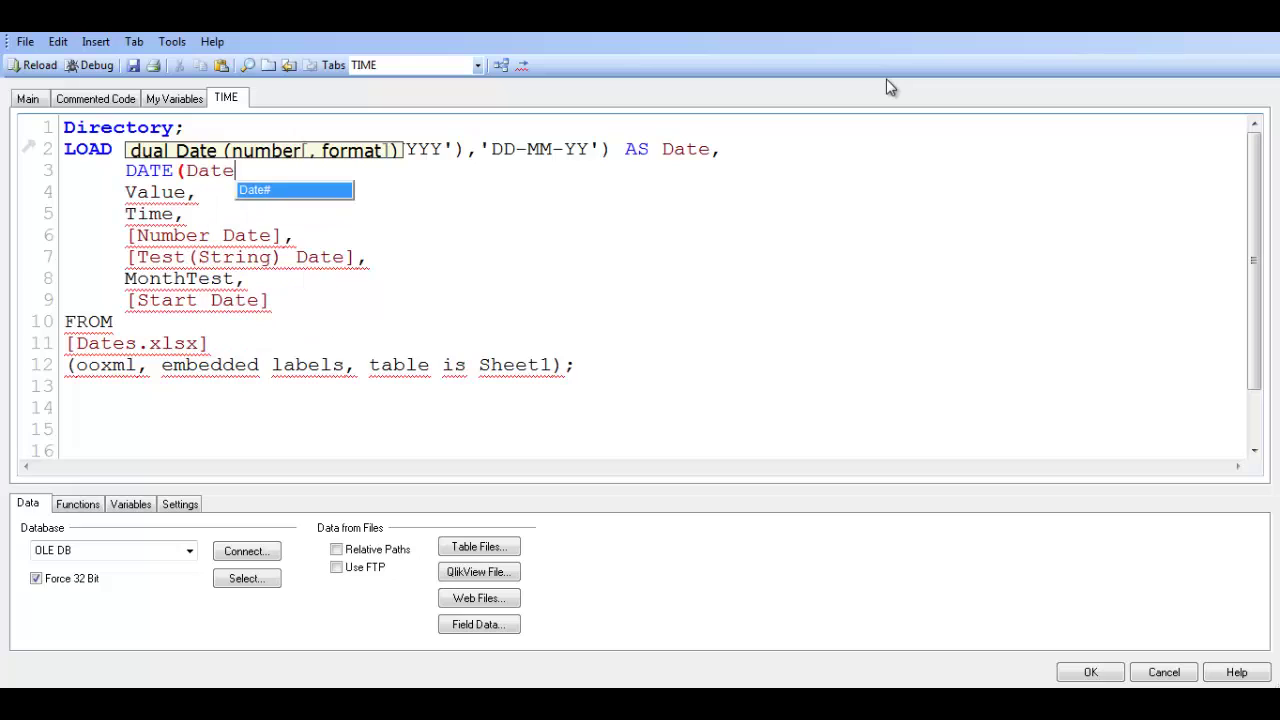
pyautogui.write(",''")
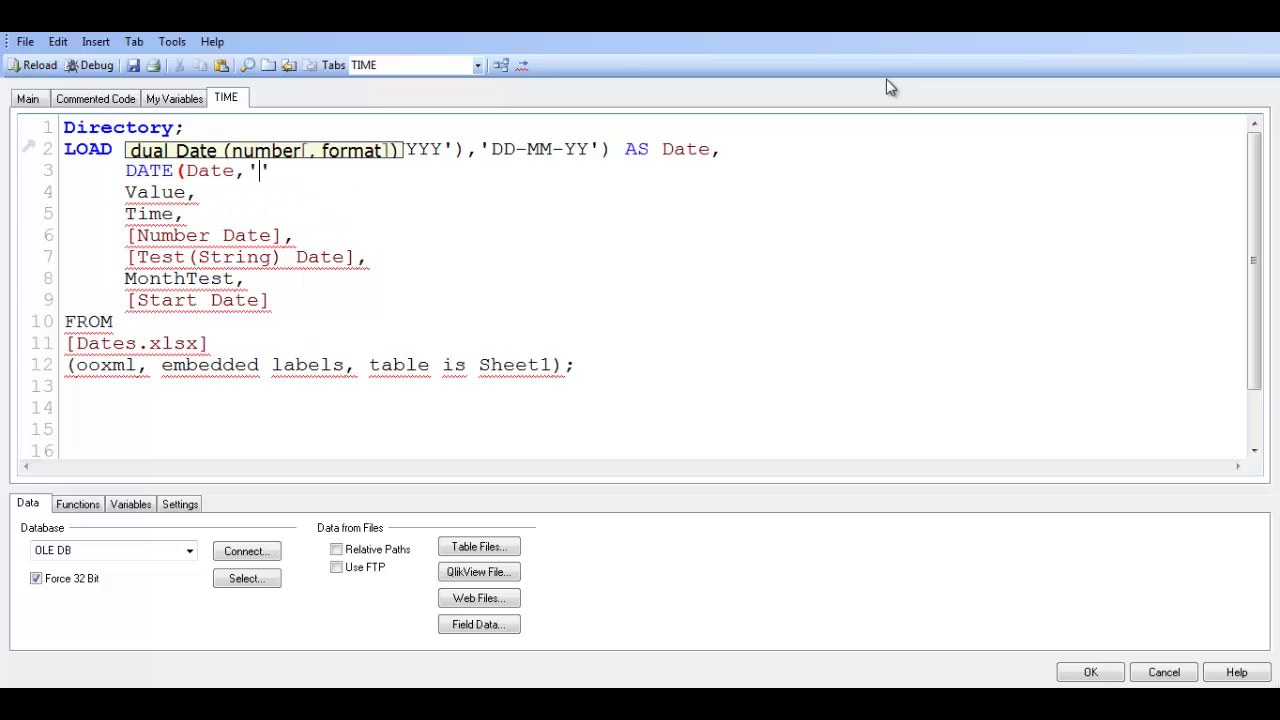
pyautogui.write('dd-mm-yy')
pyautogui.press('BackSpace')
pyautogui.press('BackSpace')
pyautogui.press('BackSpace')
pyautogui.press('BackSpace')
pyautogui.press('BackSpace')
pyautogui.press('BackSpace')
pyautogui.press('BackSpace')
pyautogui.write("DD-MM-YY') AS Date")
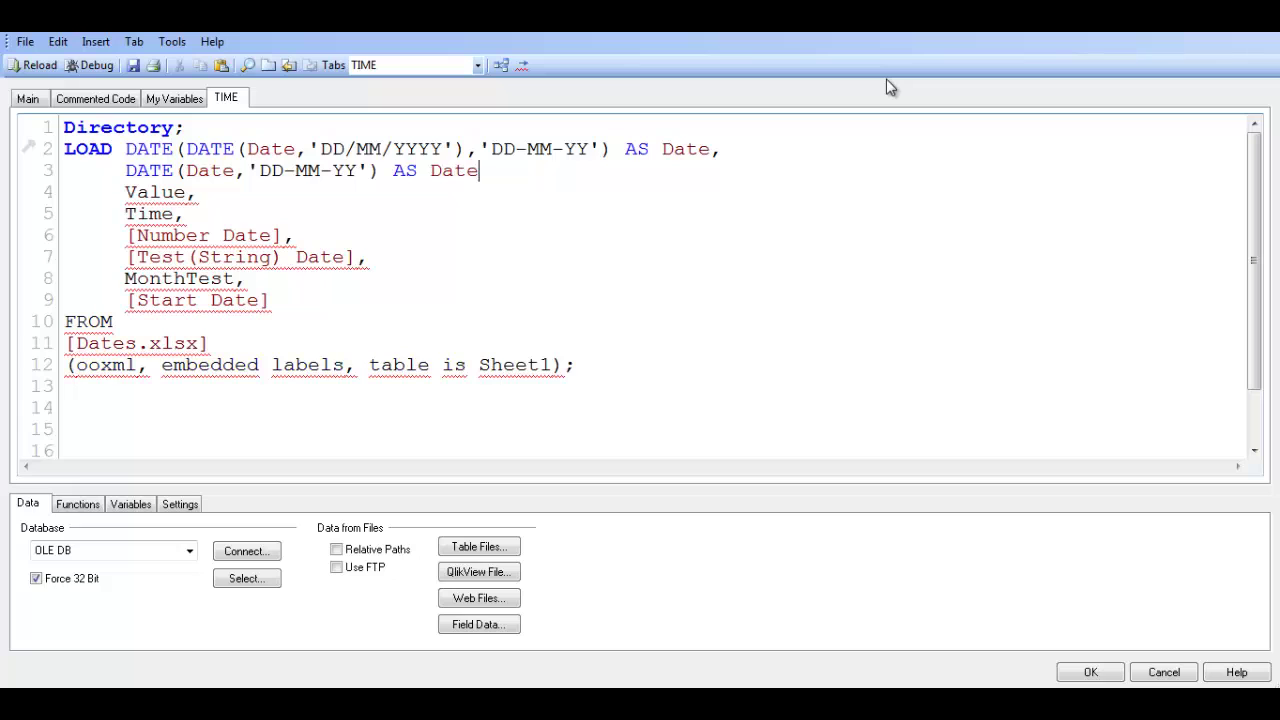
pyautogui.write('1,')
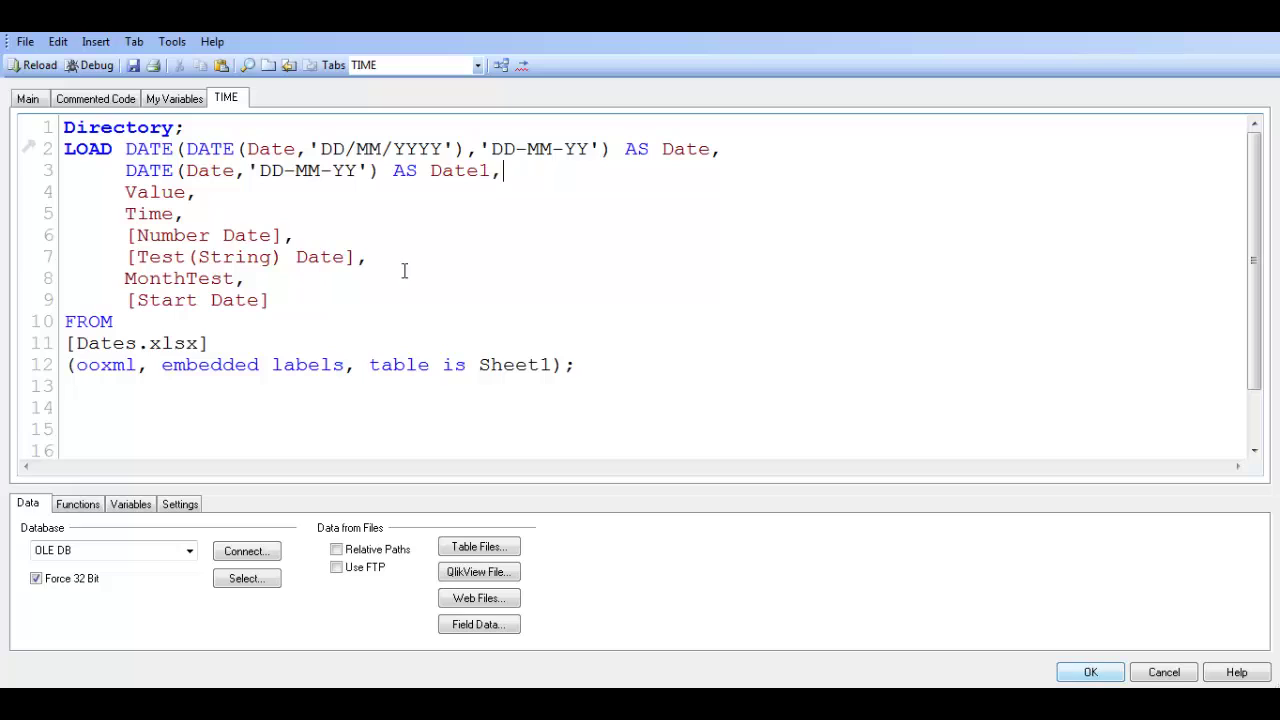
# Accept the script and reload so the table gains a Date1 column with values like 10-10-12
pyautogui.moveTo(333, 149); pyautogui.dragTo(708, 157)
pyautogui.click(739, 150)
pyautogui.click(1090, 672)
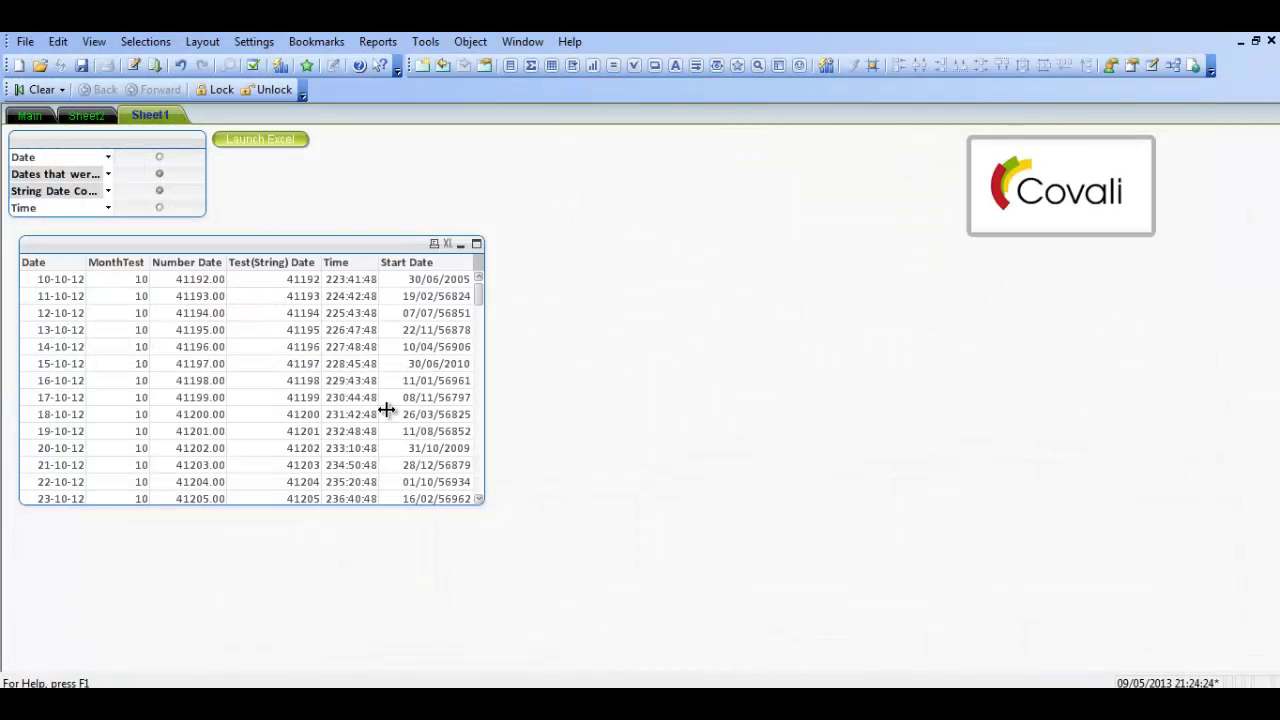
pyautogui.hotkey('ctrl', 'r')
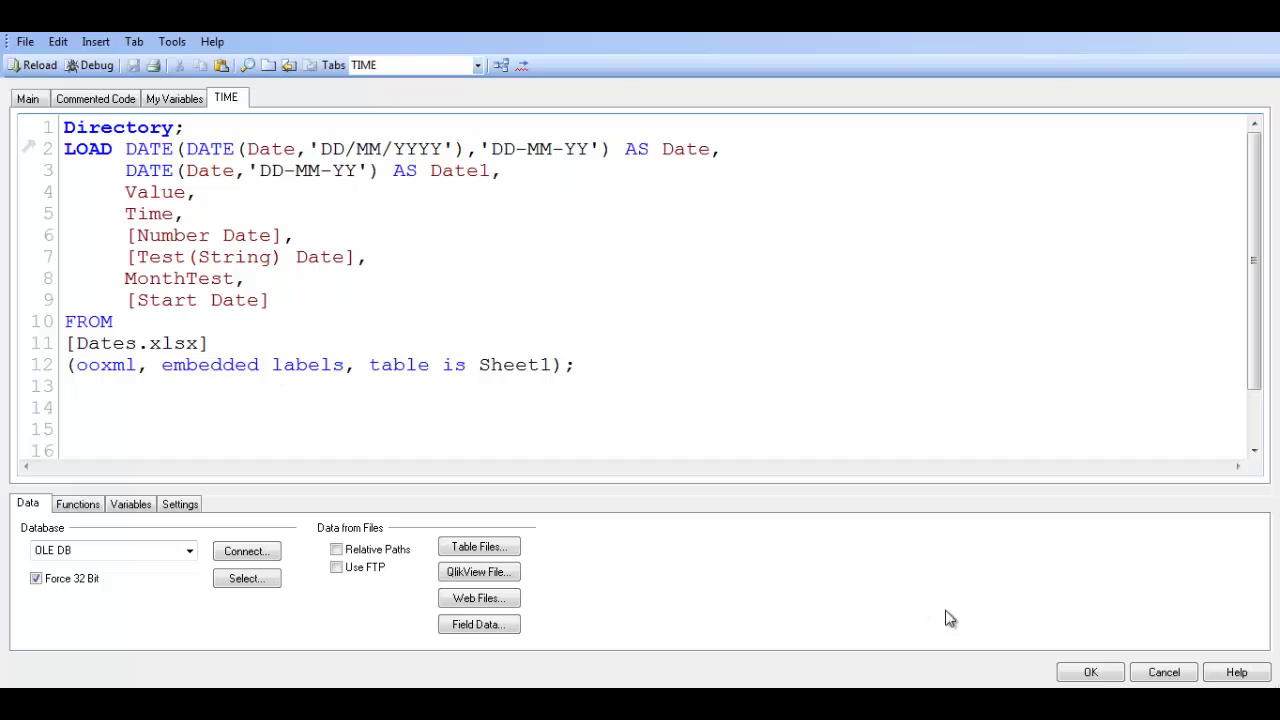
pyautogui.click(1090, 672)
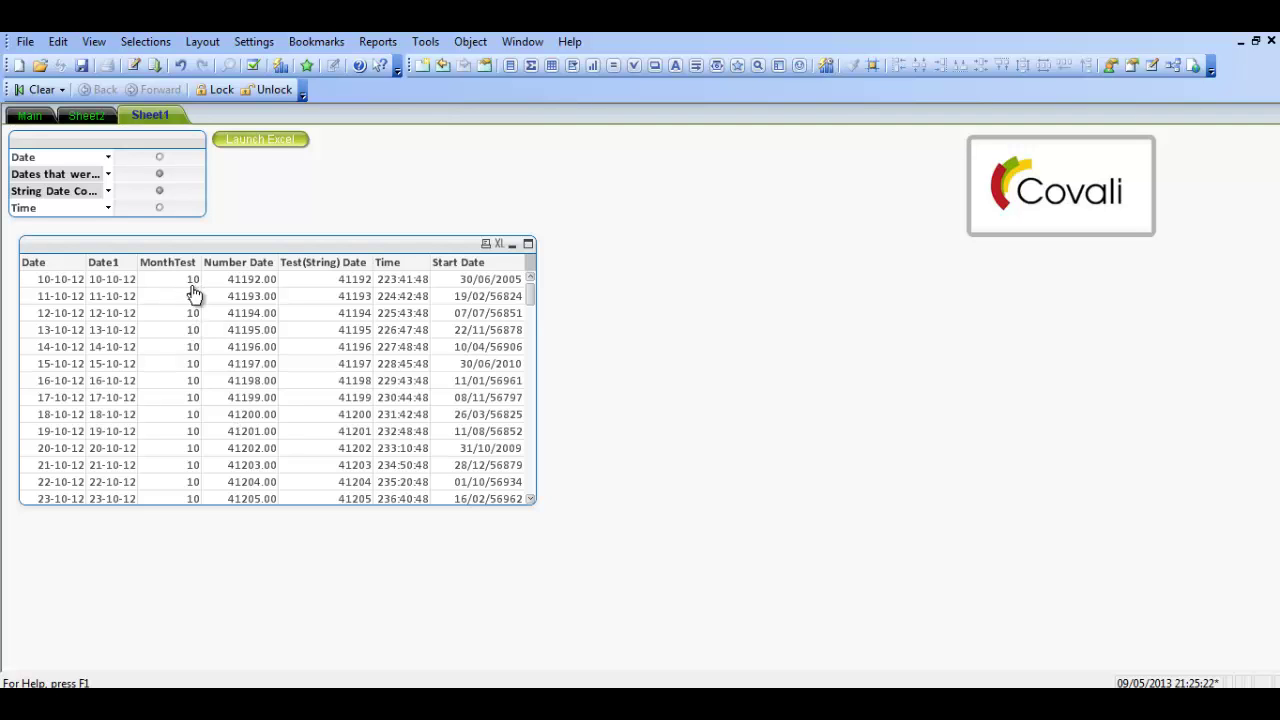
# Check the cell's number format in the Excel Dates workbook, then return to QlikView
pyautogui.hotkey('alt', 'Tab')
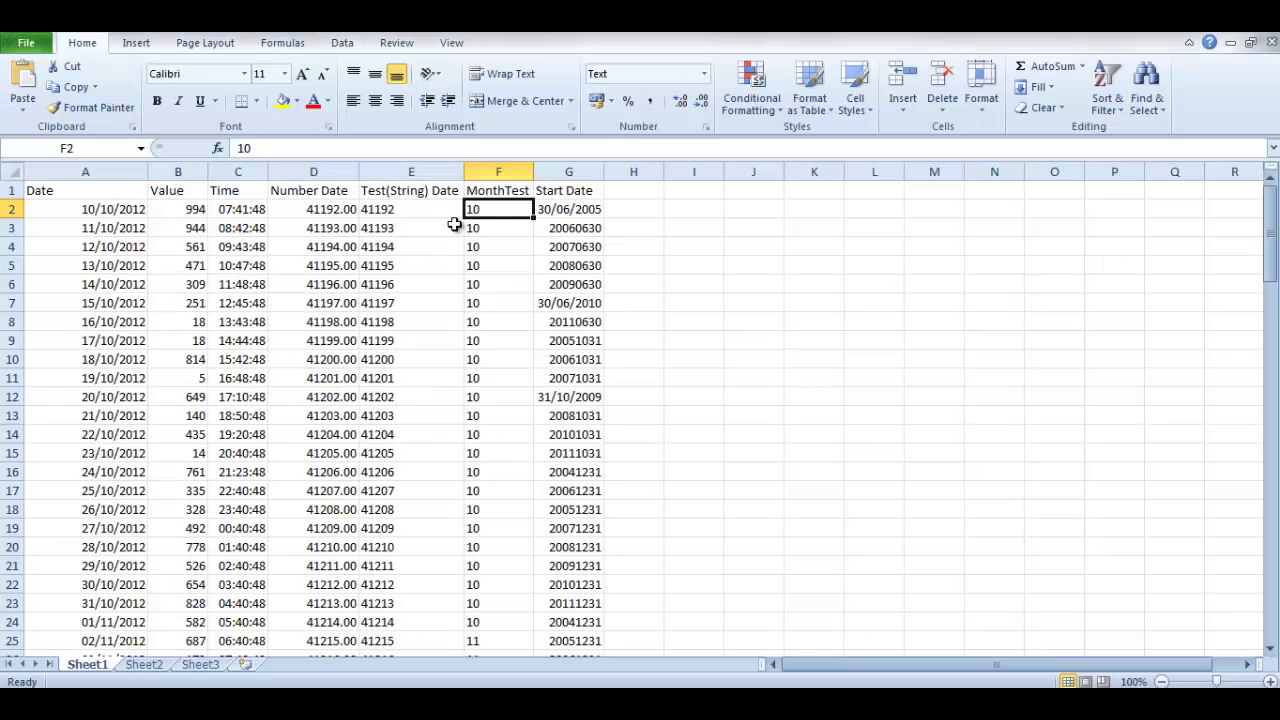
pyautogui.hotkey('ctrl', '1')
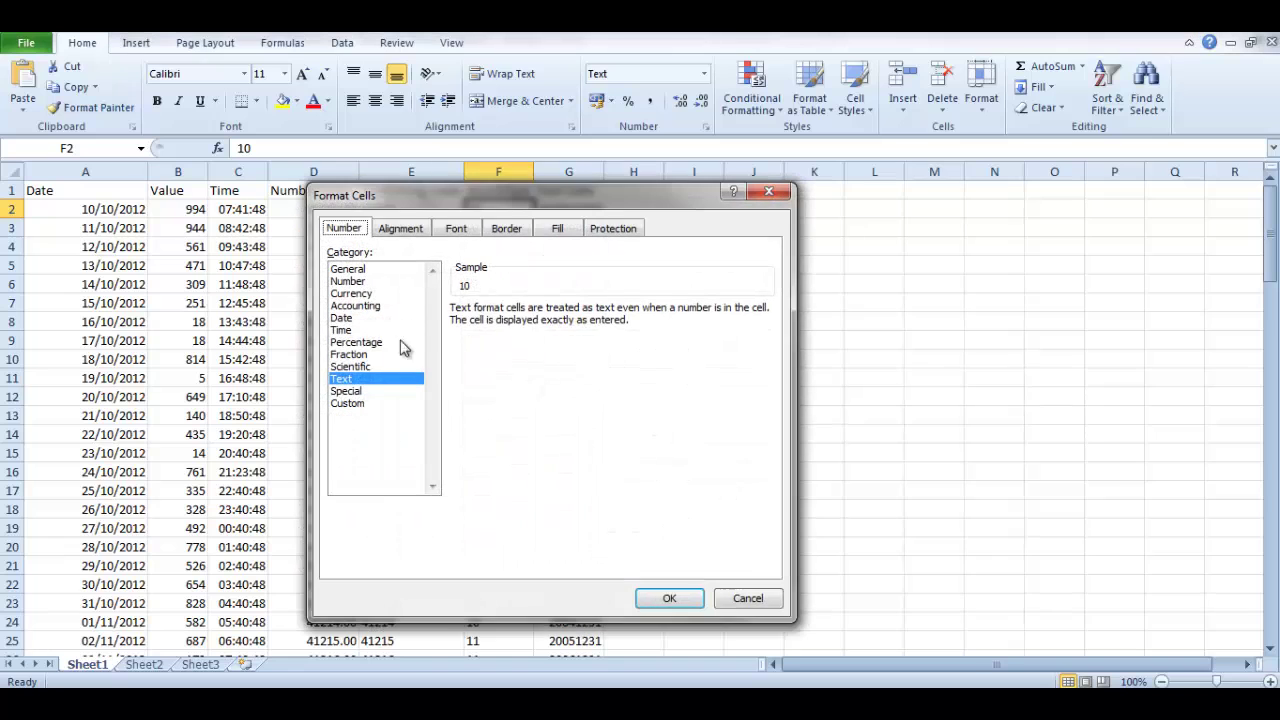
pyautogui.click(666, 599)
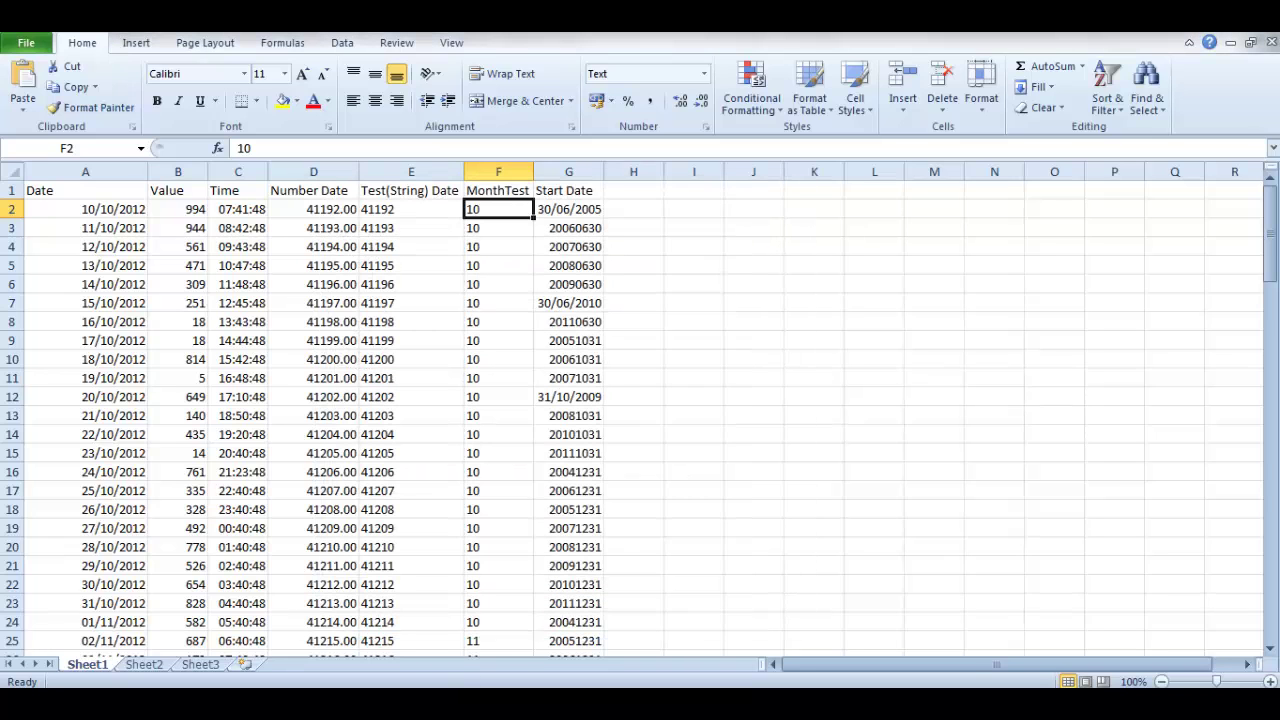
pyautogui.hotkey('alt', 'Tab')
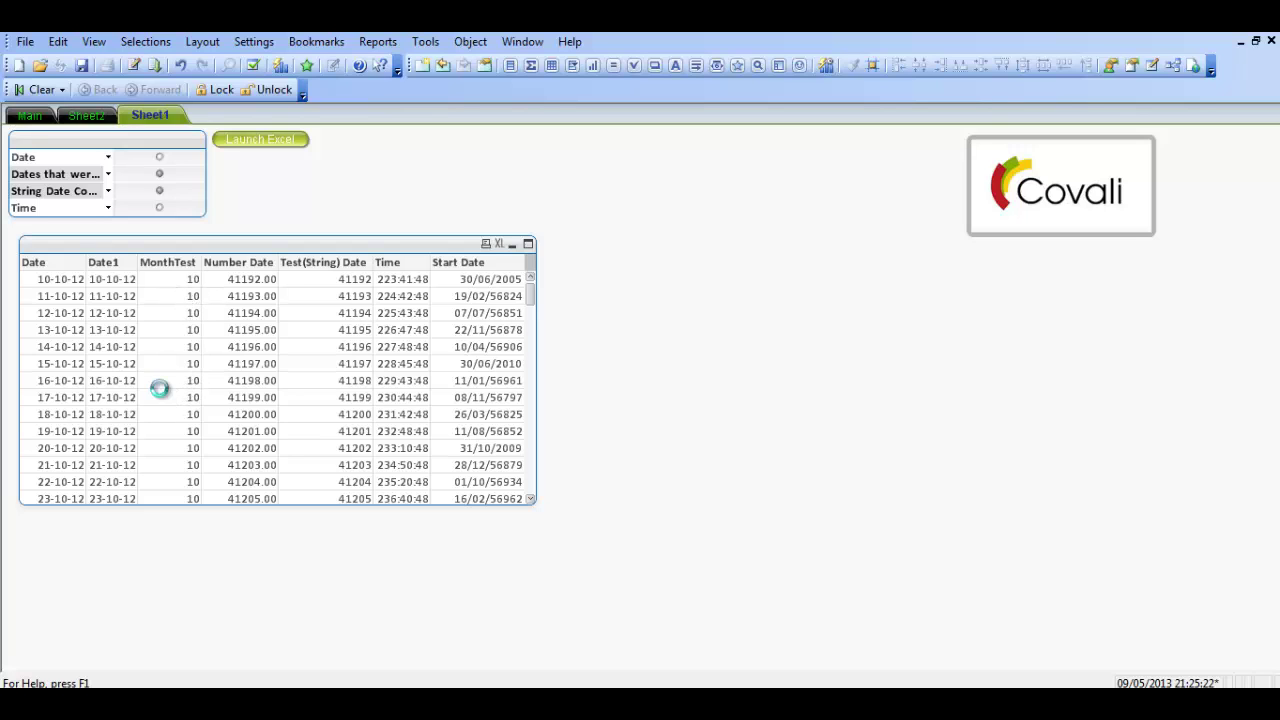
# Convert line 8 to DATE#(MonthTest,'MM') AS MonthTest
pyautogui.hotkey('ctrl', 'e')
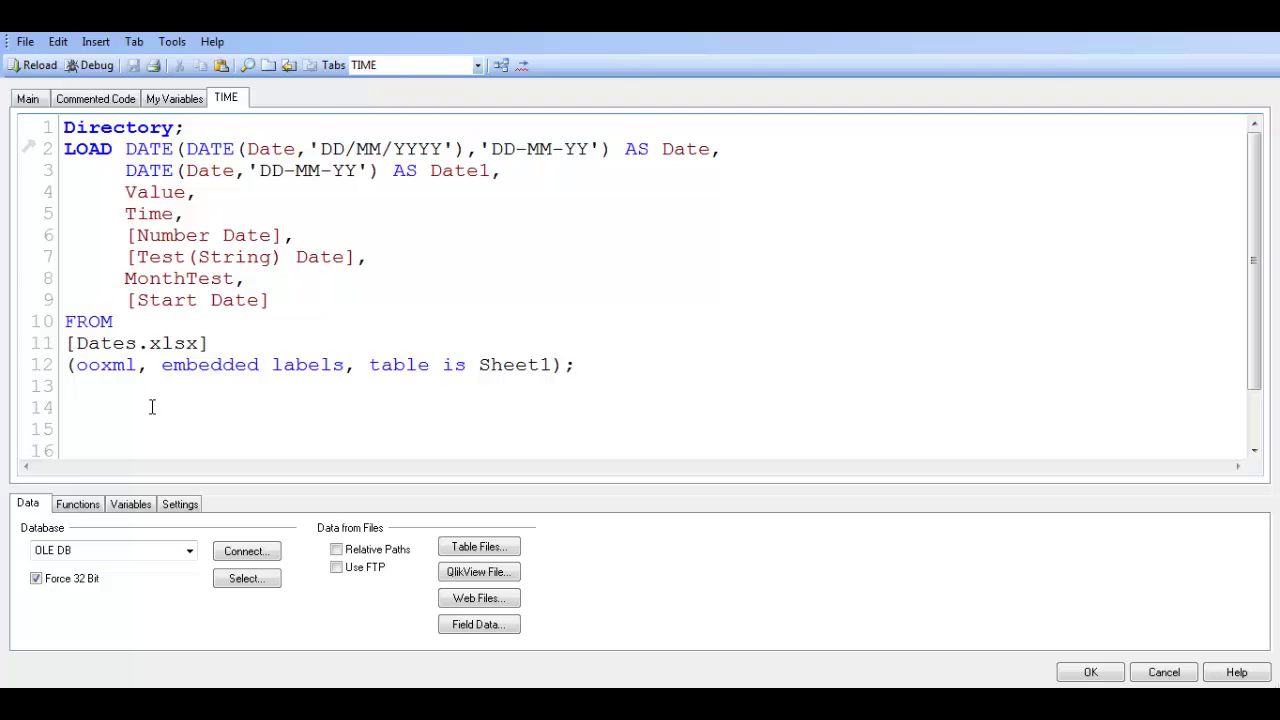
pyautogui.write('DATE')
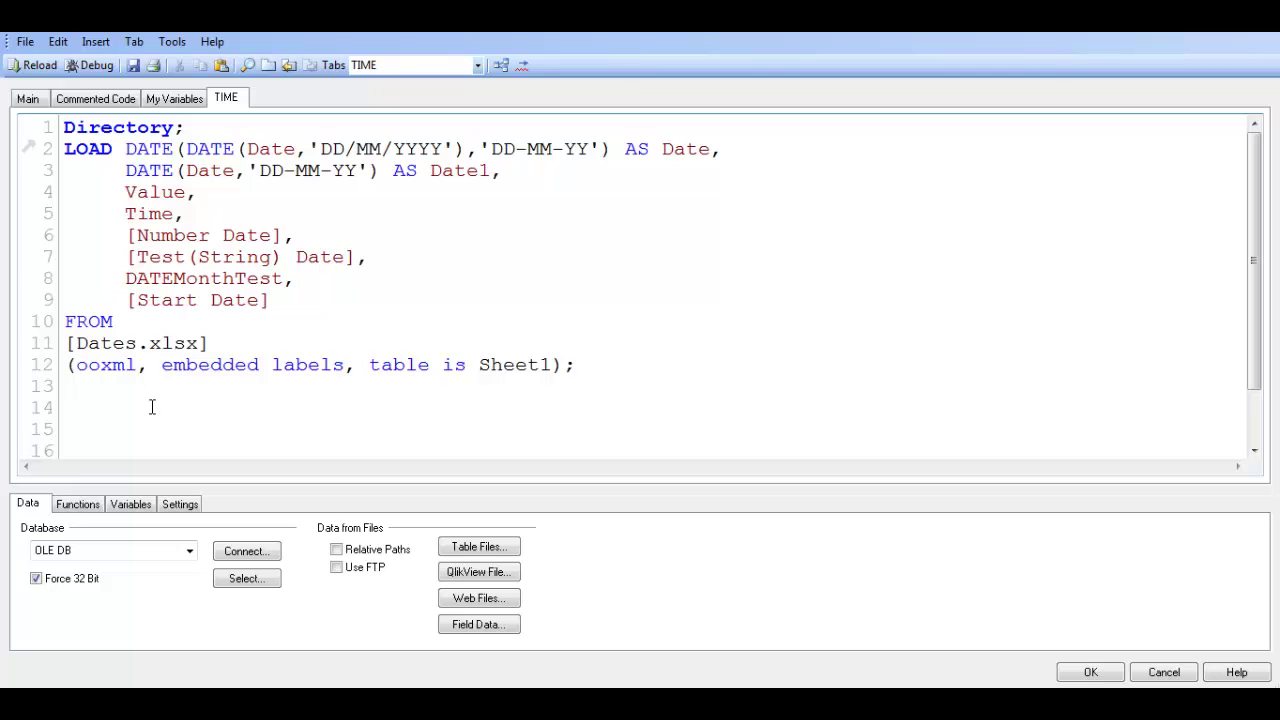
pyautogui.write('(')
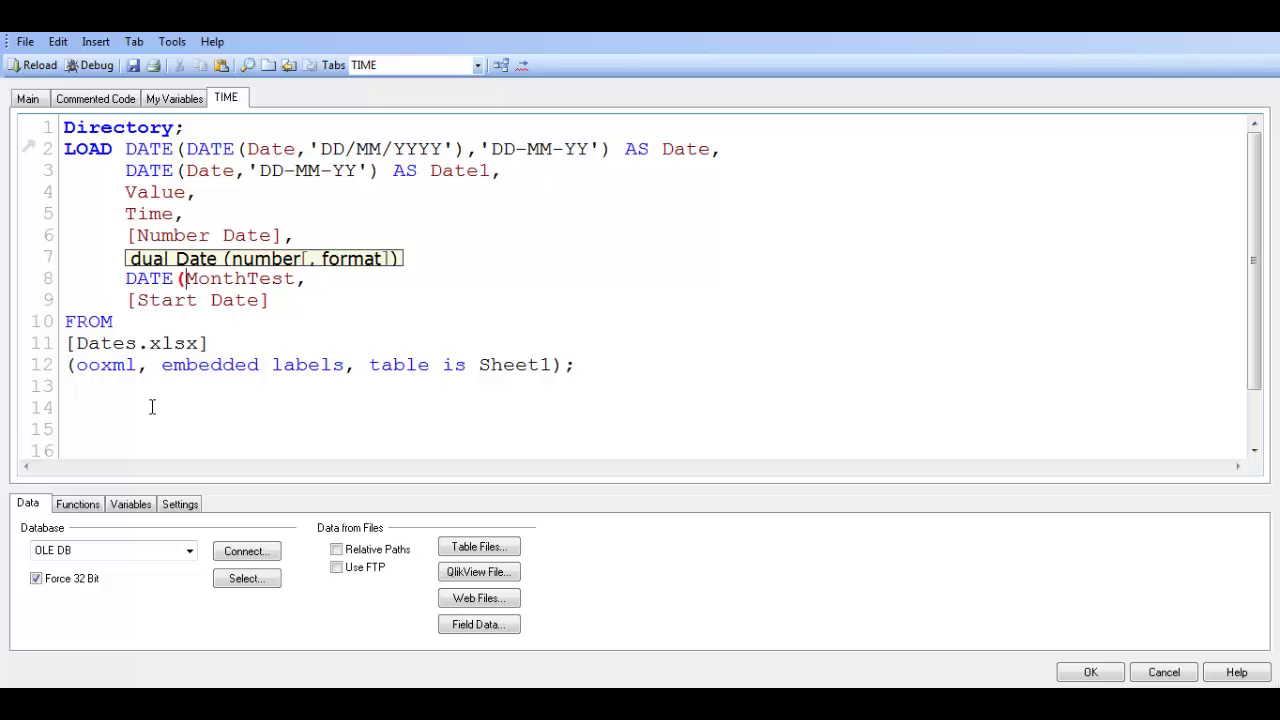
pyautogui.press('Left')
pyautogui.write('#')
pyautogui.press('Right')
pyautogui.press('Down')
pyautogui.press('Home')
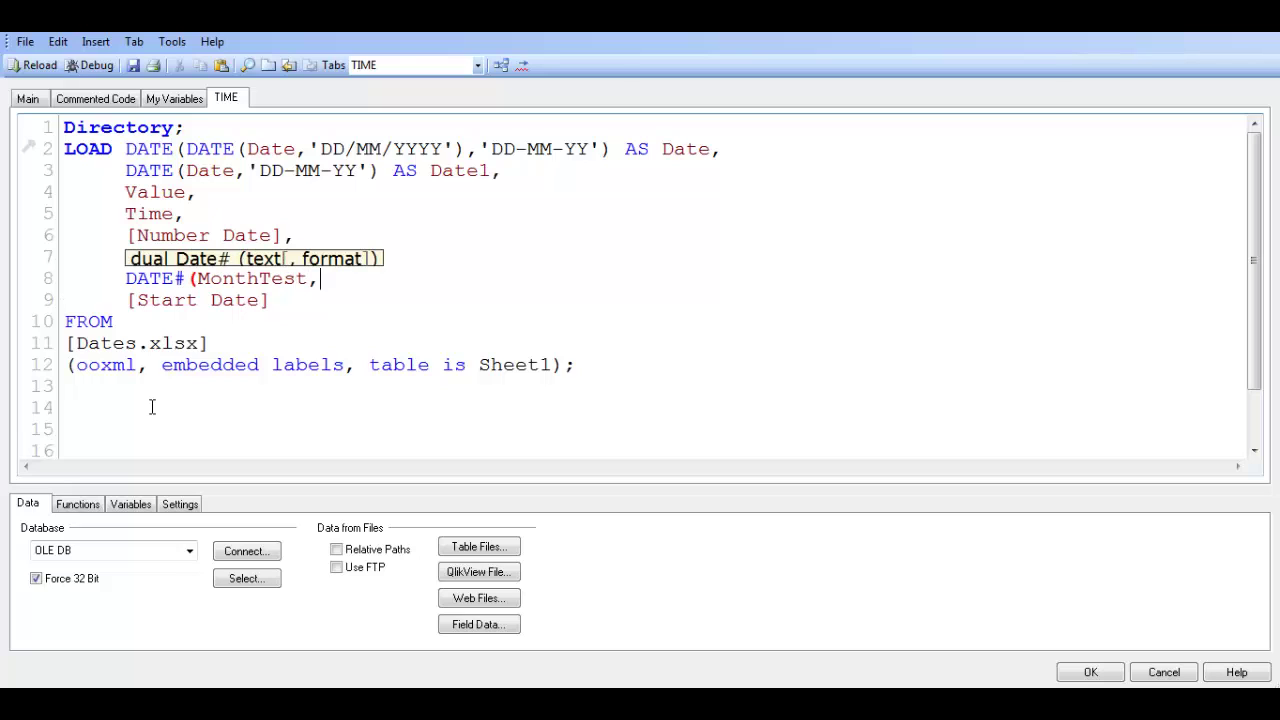
pyautogui.write("''")
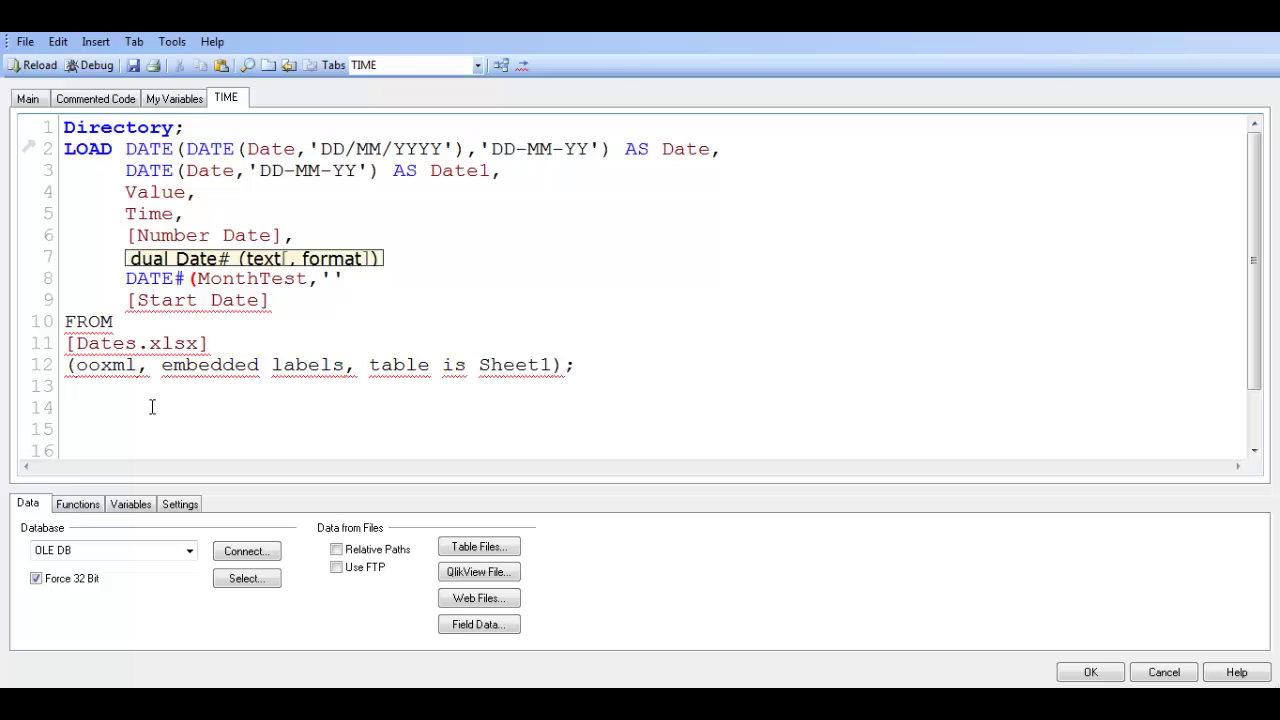
pyautogui.write('mm')
pyautogui.press('BackSpace')
pyautogui.press('BackSpace')
pyautogui.write('MM')
pyautogui.click(407, 285)
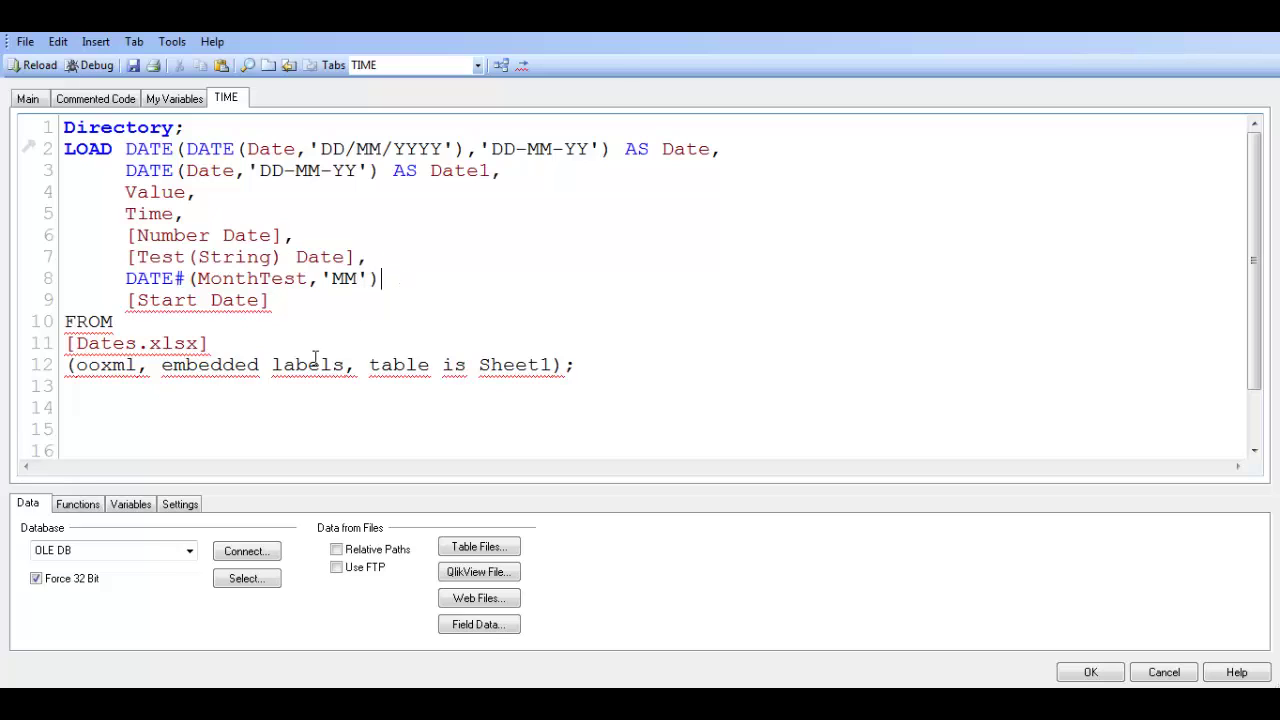
pyautogui.write('AS MonthTest,')
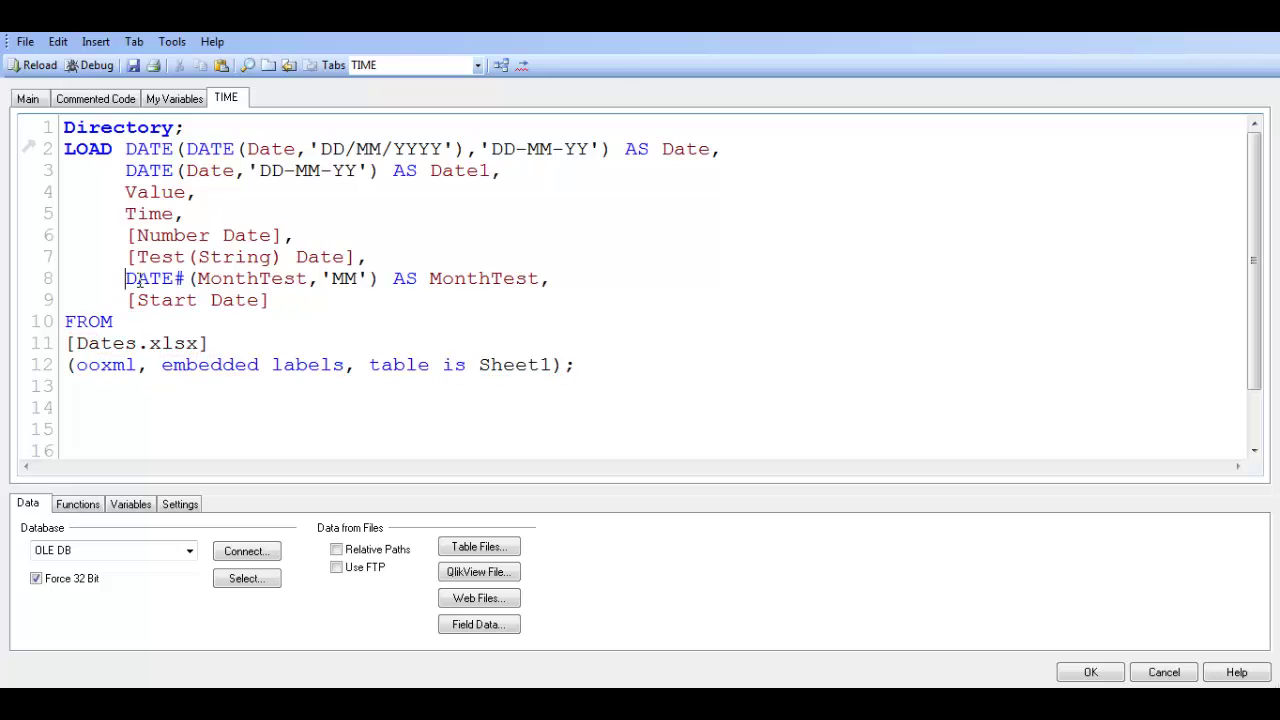
# Wrap it in MONTH() so line 8 reads MONTH(DATE#(MonthTest,'MM')) AS MonthTest
pyautogui.moveTo(125, 278)
pyautogui.mouseDown()
pyautogui.moveTo(258, 278)
pyautogui.moveTo(125, 280)
pyautogui.mouseUp()
pyautogui.write('MO')
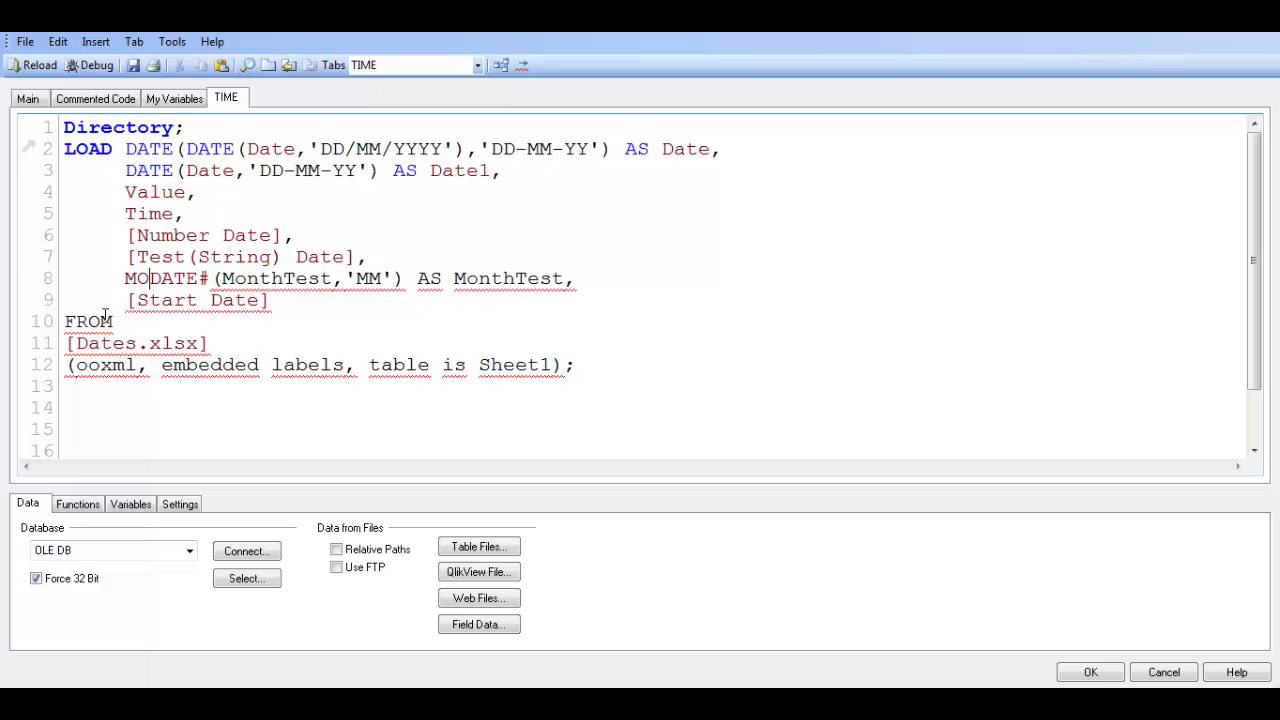
pyautogui.write('NTH(')
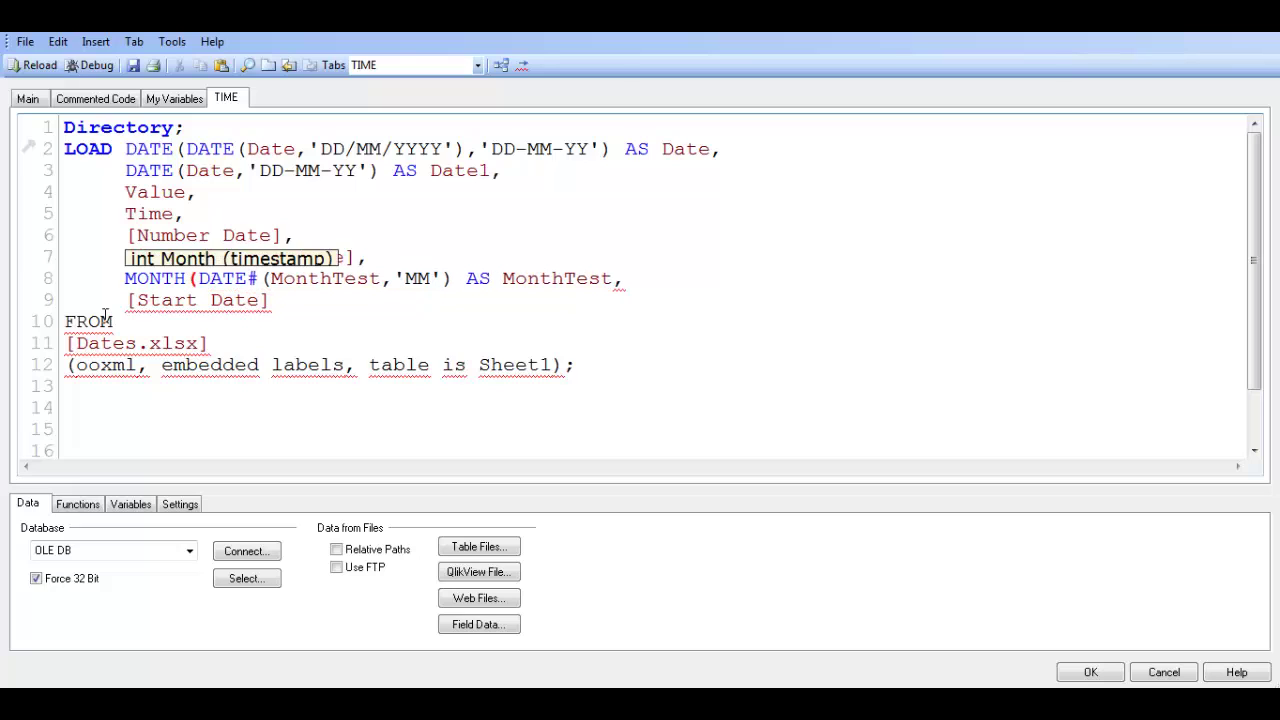
pyautogui.click(454, 279)
pyautogui.write('))')
# Reload and confirm the table box properties so MonthTest shows Oct
pyautogui.hotkey('ctrl', 'r')
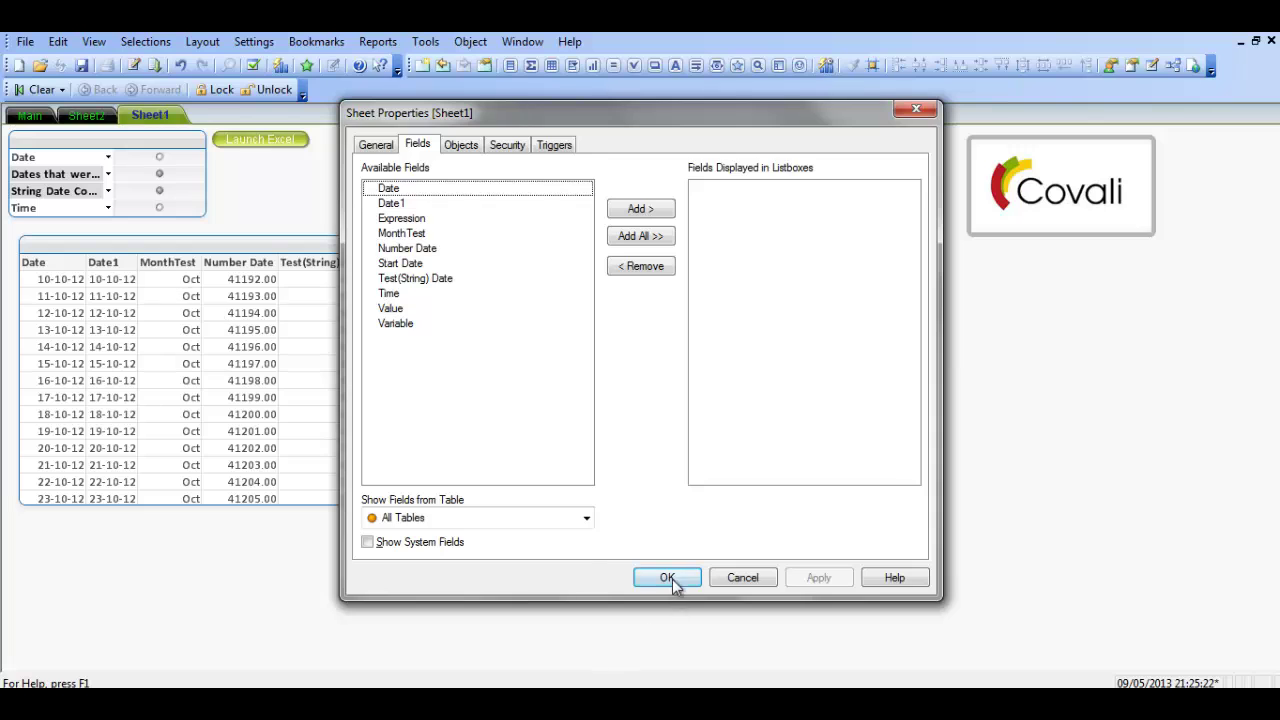
pyautogui.click(668, 578)
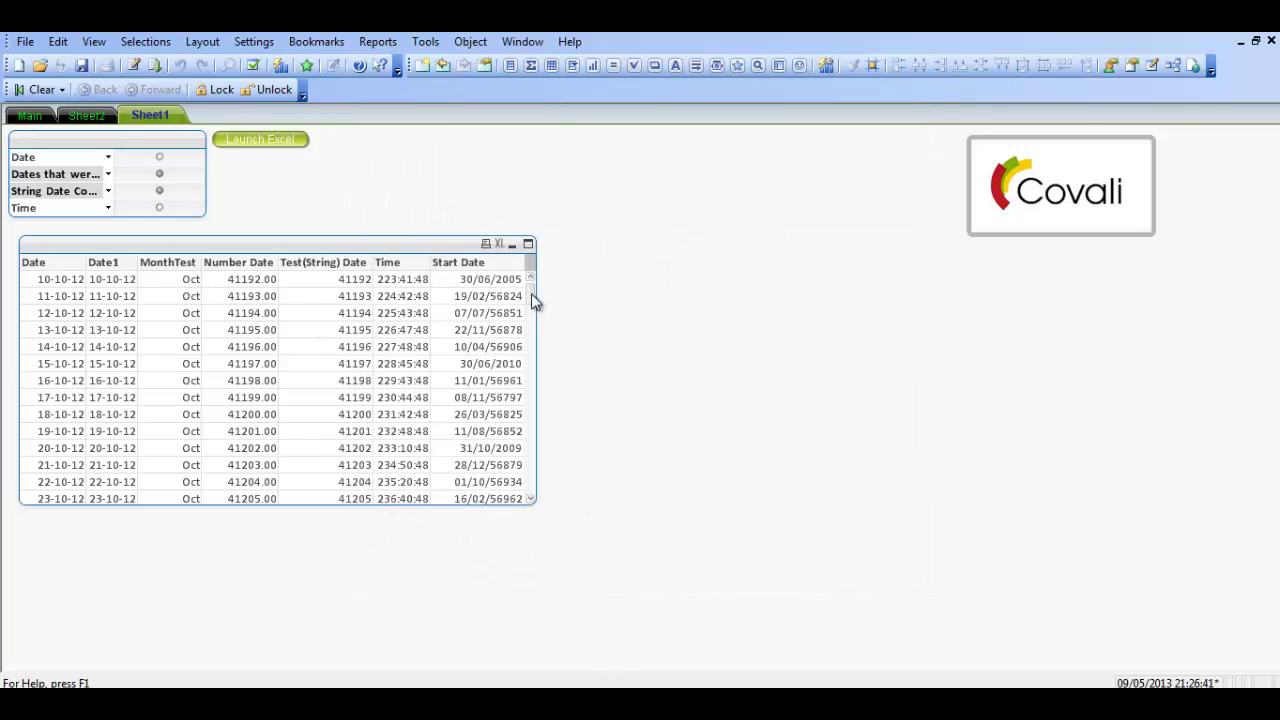
pyautogui.moveTo(532, 300)
pyautogui.mouseDown()
pyautogui.moveTo(527, 420)
pyautogui.moveTo(538, 276)
pyautogui.mouseUp()
pyautogui.rightClick(326, 246)
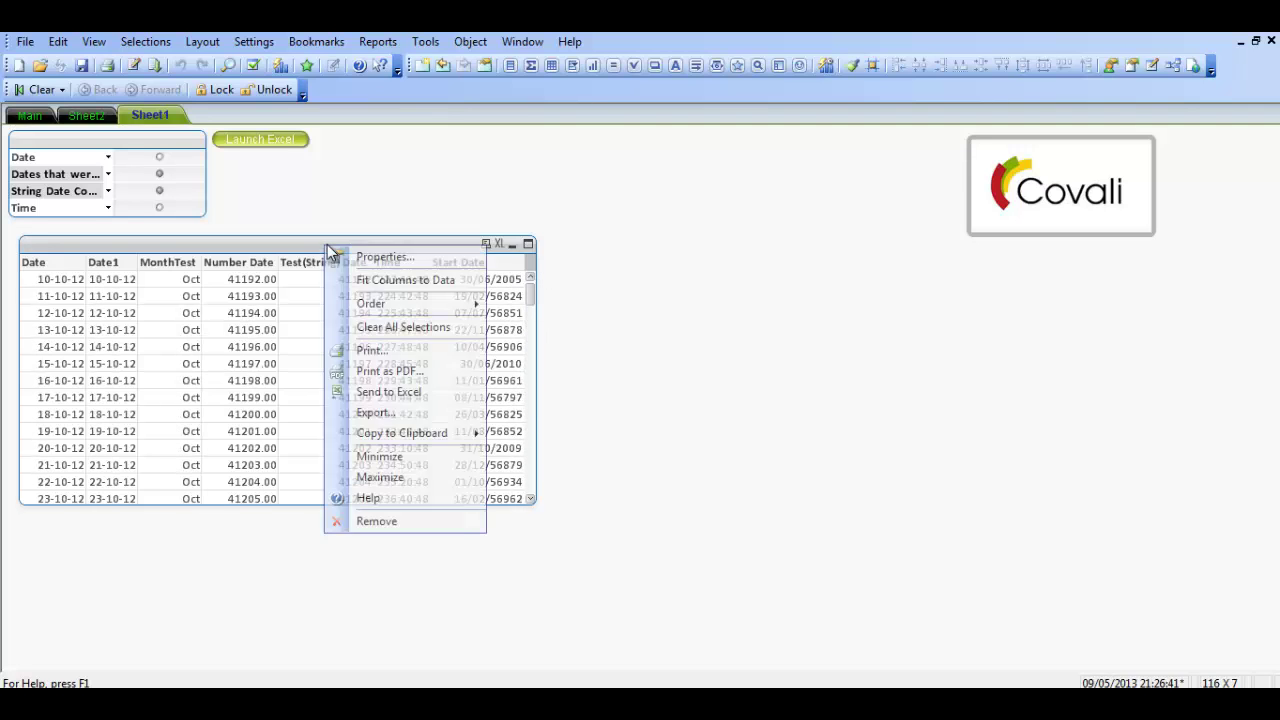
pyautogui.click(390, 256)
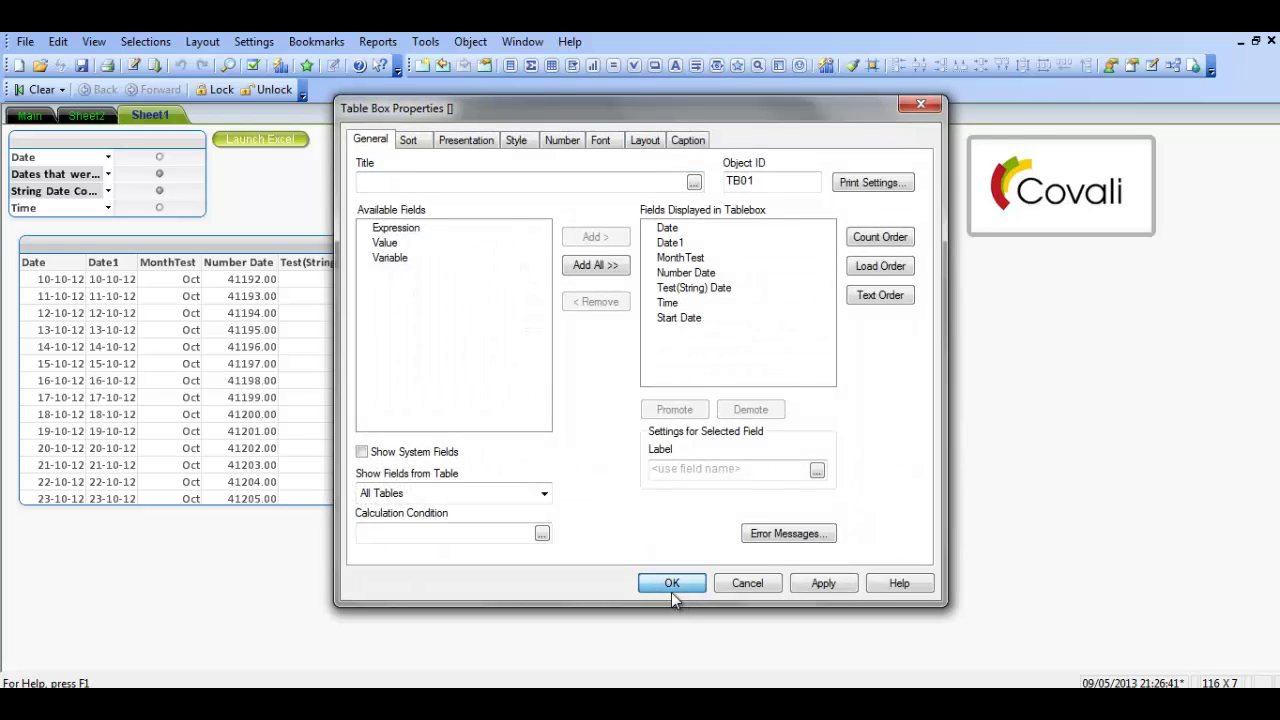
pyautogui.click(671, 592)
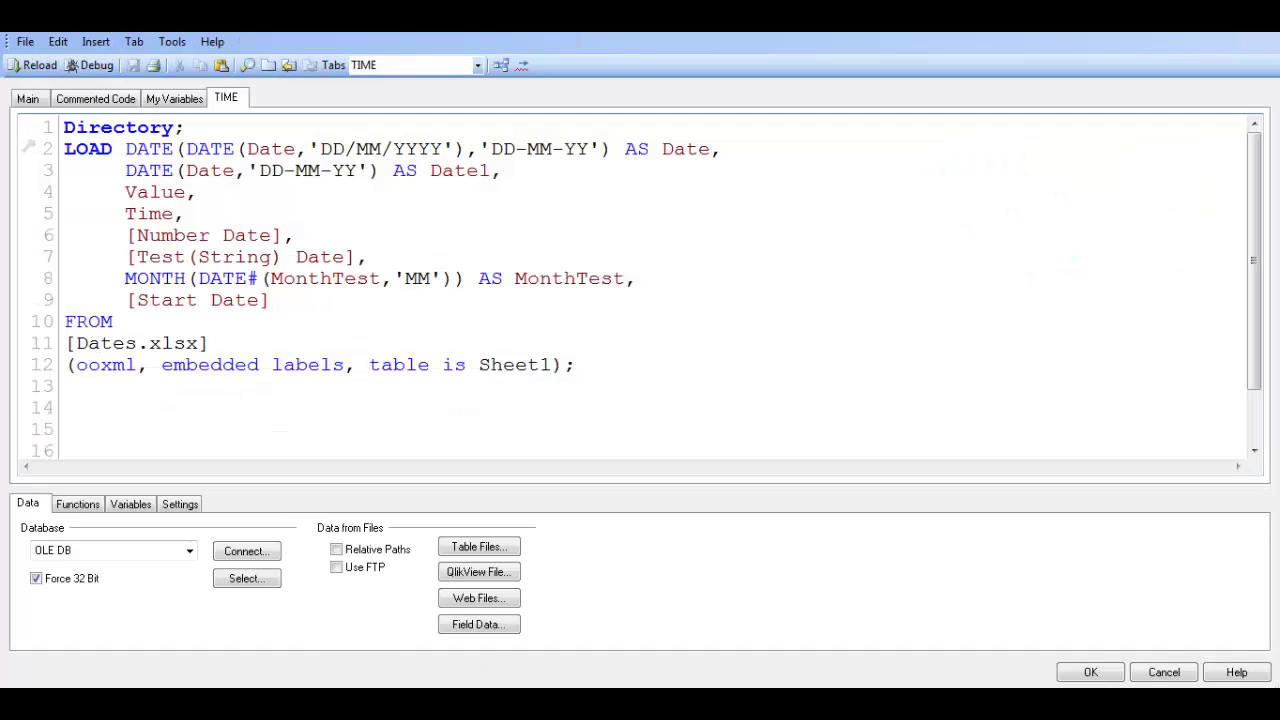
pyautogui.click(1088, 673)
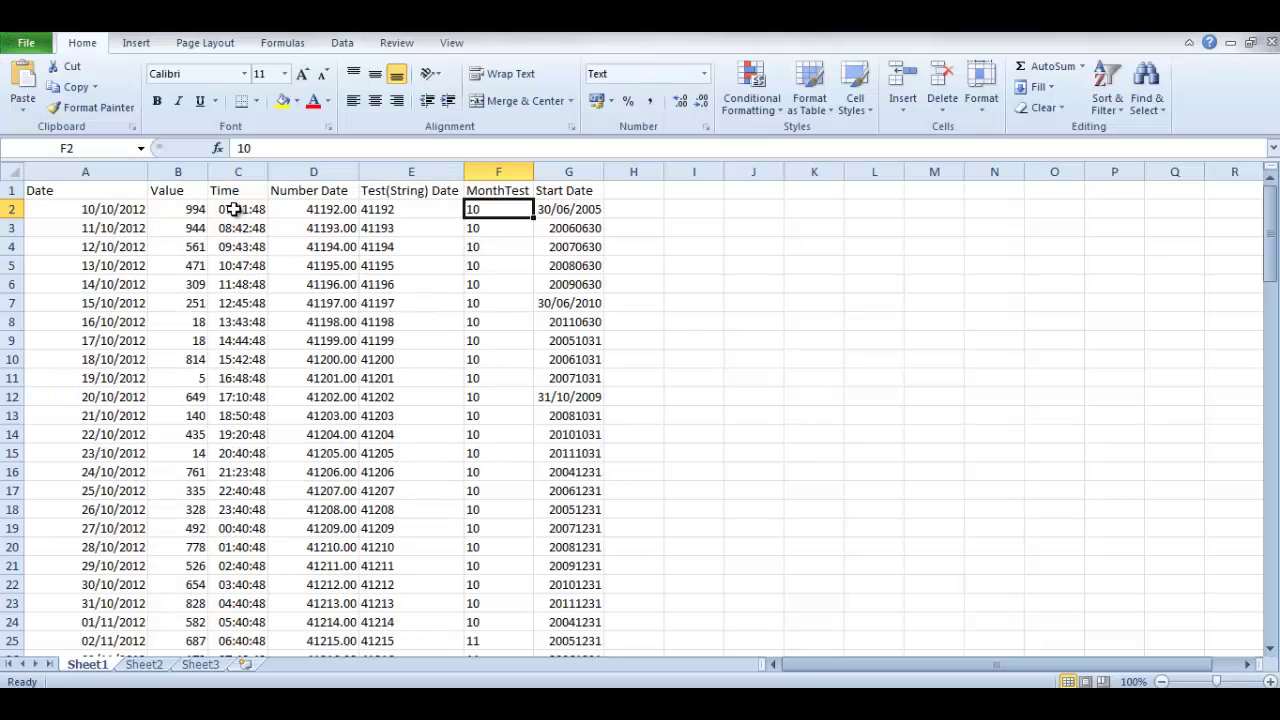
# Select the Time values C2 to C14 in Excel to inspect their Time format
pyautogui.click(232, 210)
pyautogui.moveTo(232, 210); pyautogui.dragTo(277, 432)
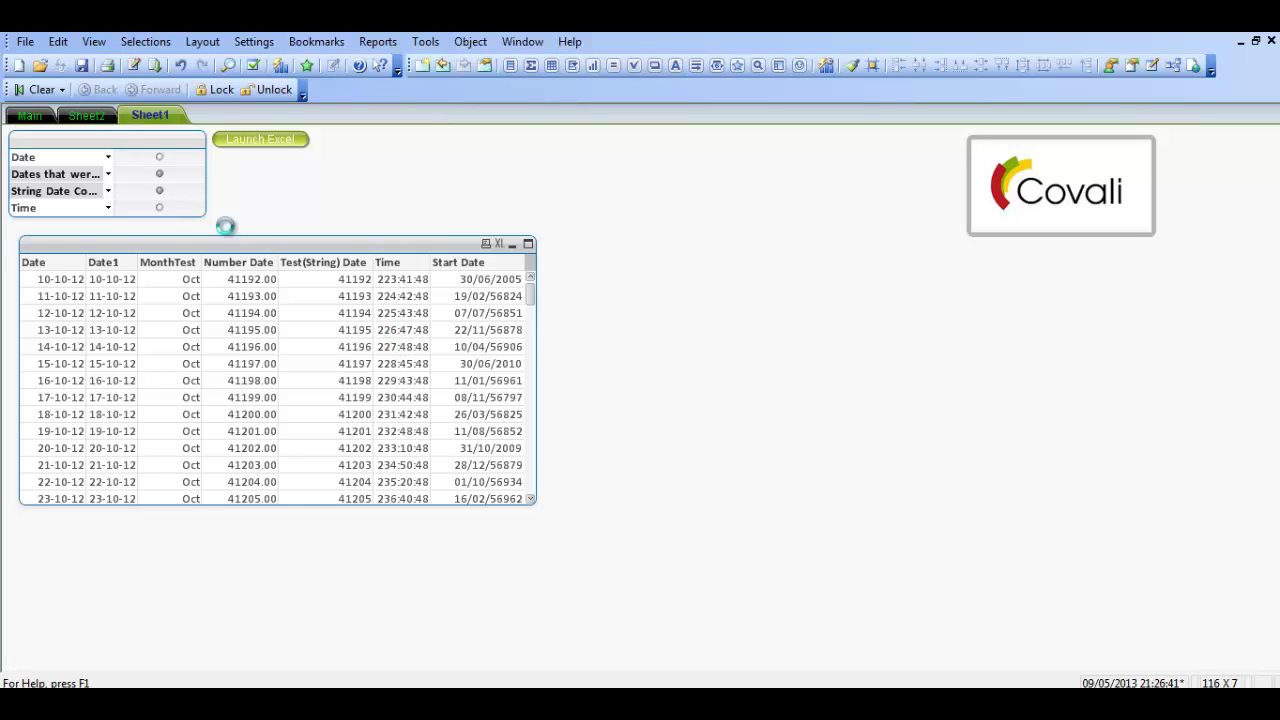
# Rewrite line 5 as TIME(FRAC(Time),'hh:mm') as Time, fixing the surplus brackets
pyautogui.hotkey('ctrl', 'e')
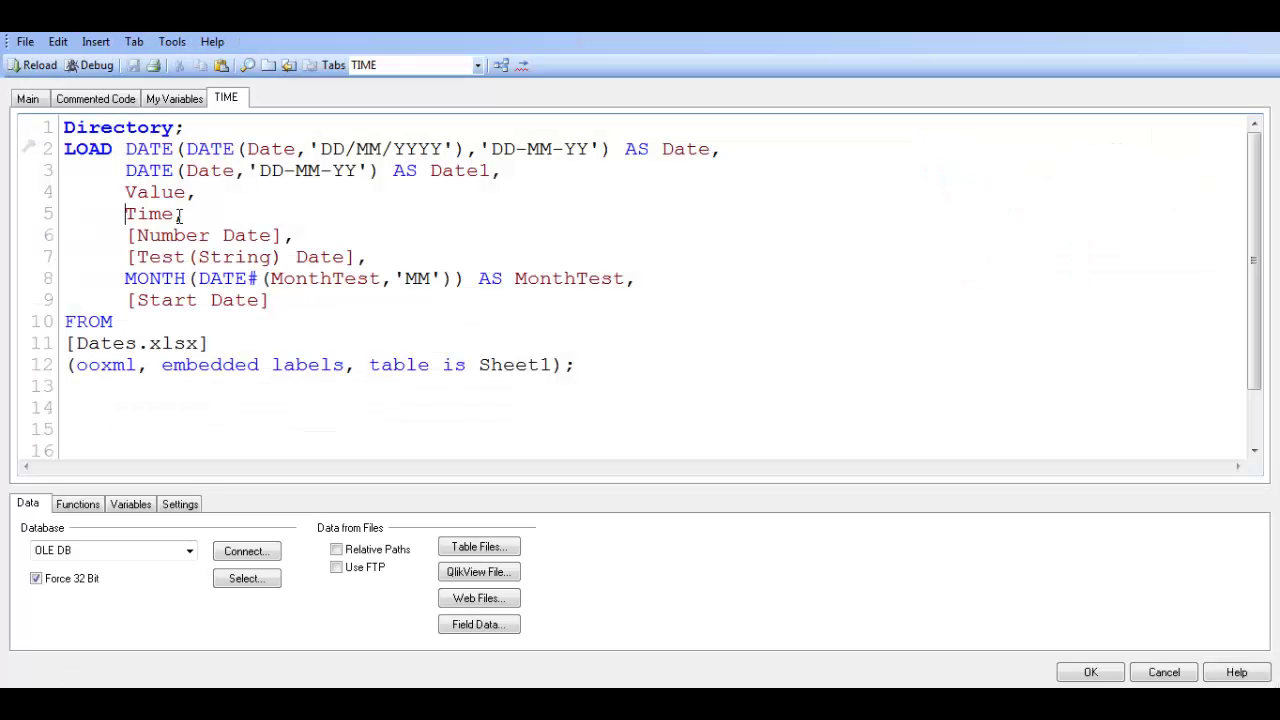
pyautogui.write('TIME(')
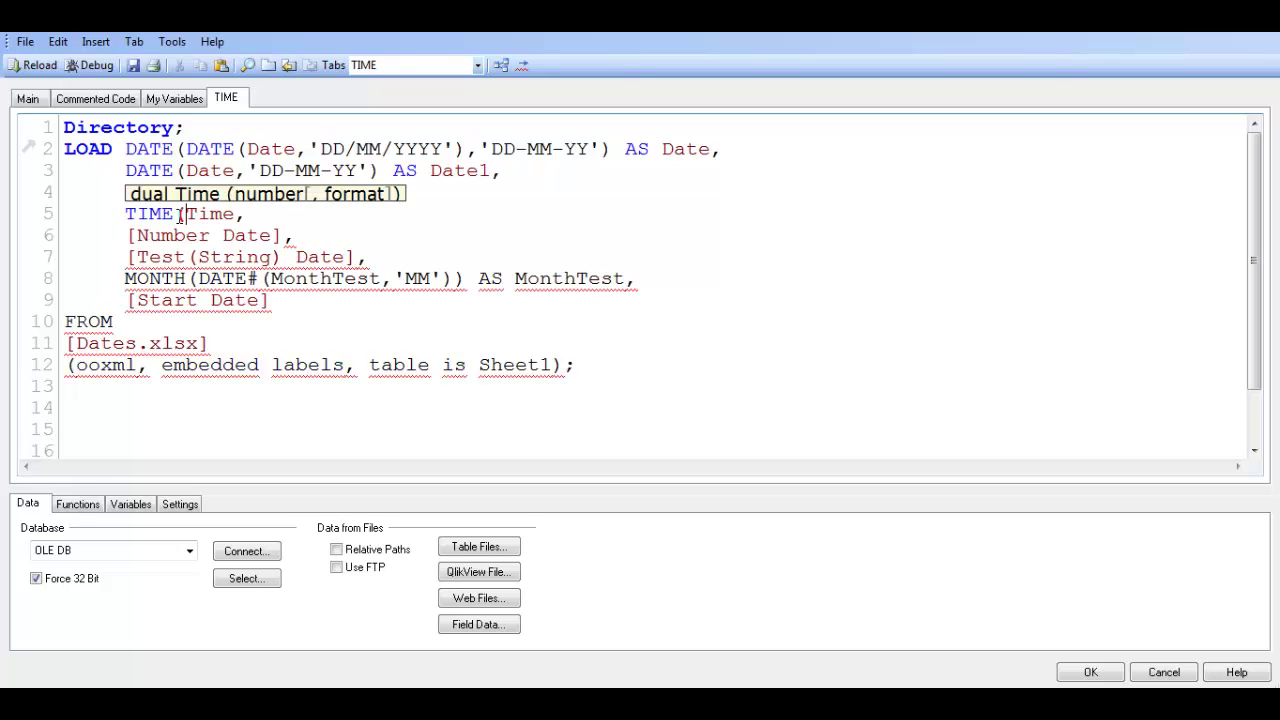
pyautogui.write('FRAC')
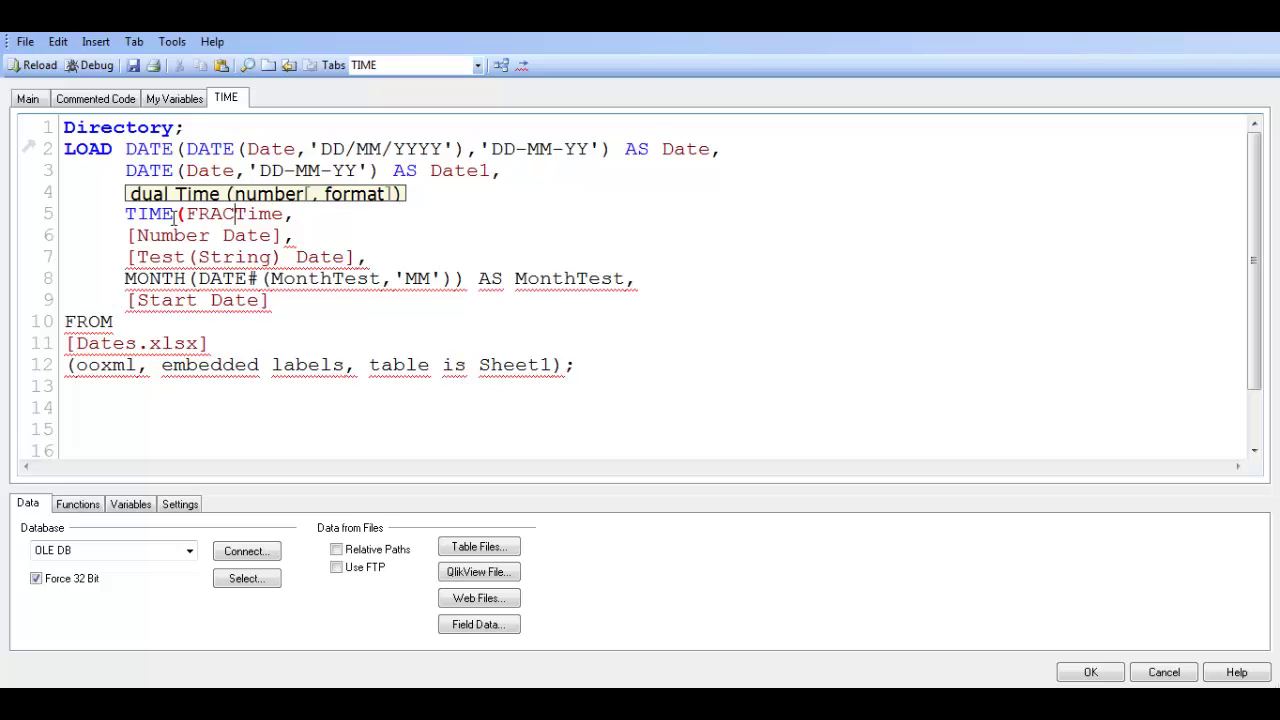
pyautogui.write('(')
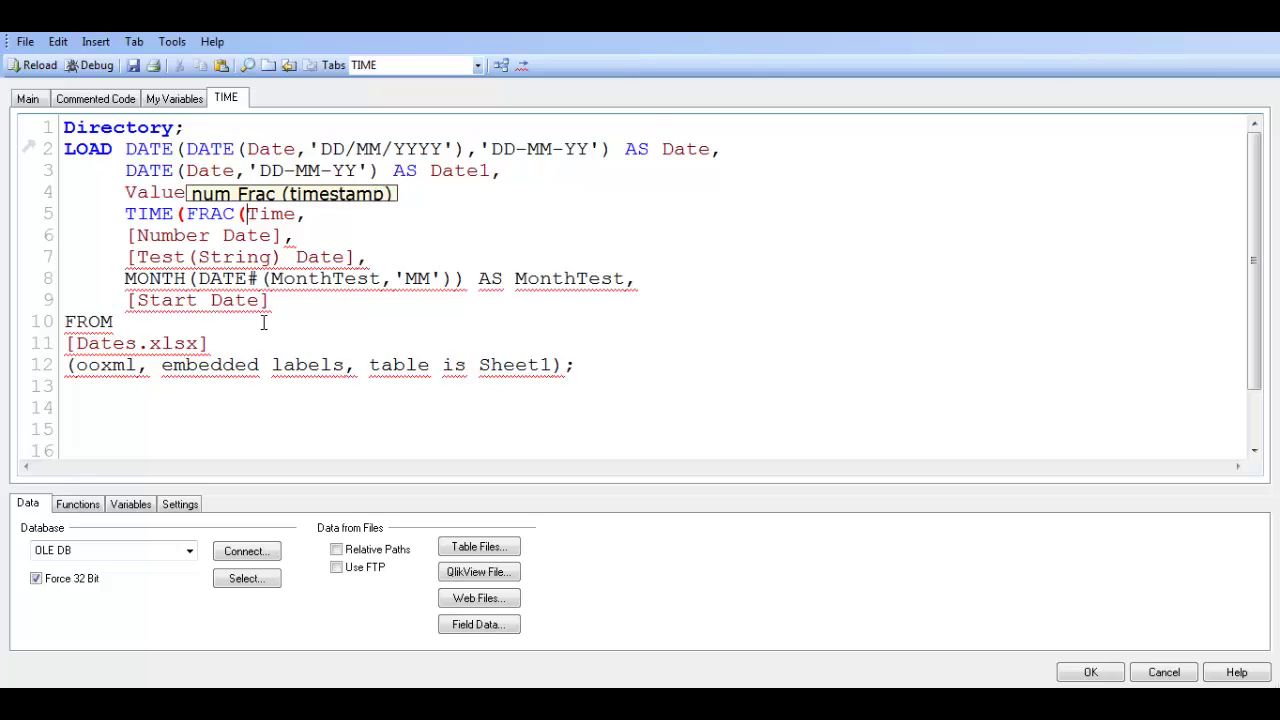
pyautogui.click(298, 214)
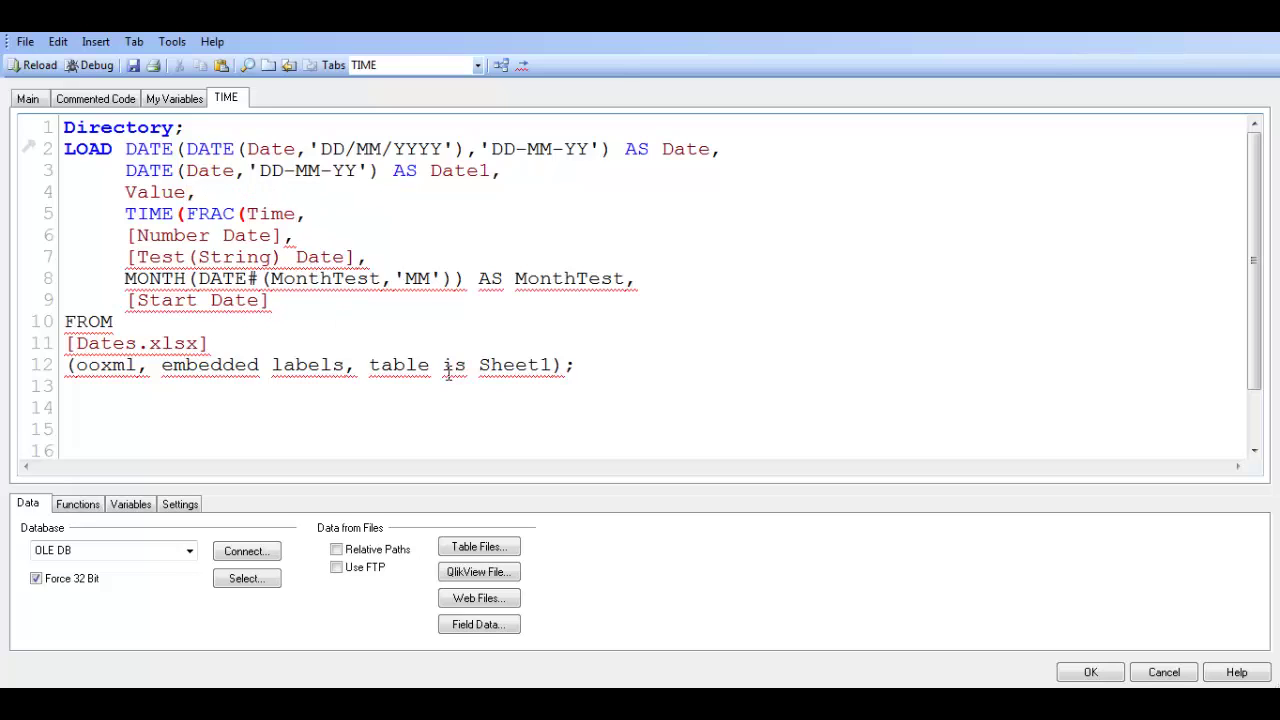
pyautogui.write("''")
pyautogui.write('hh:mm')
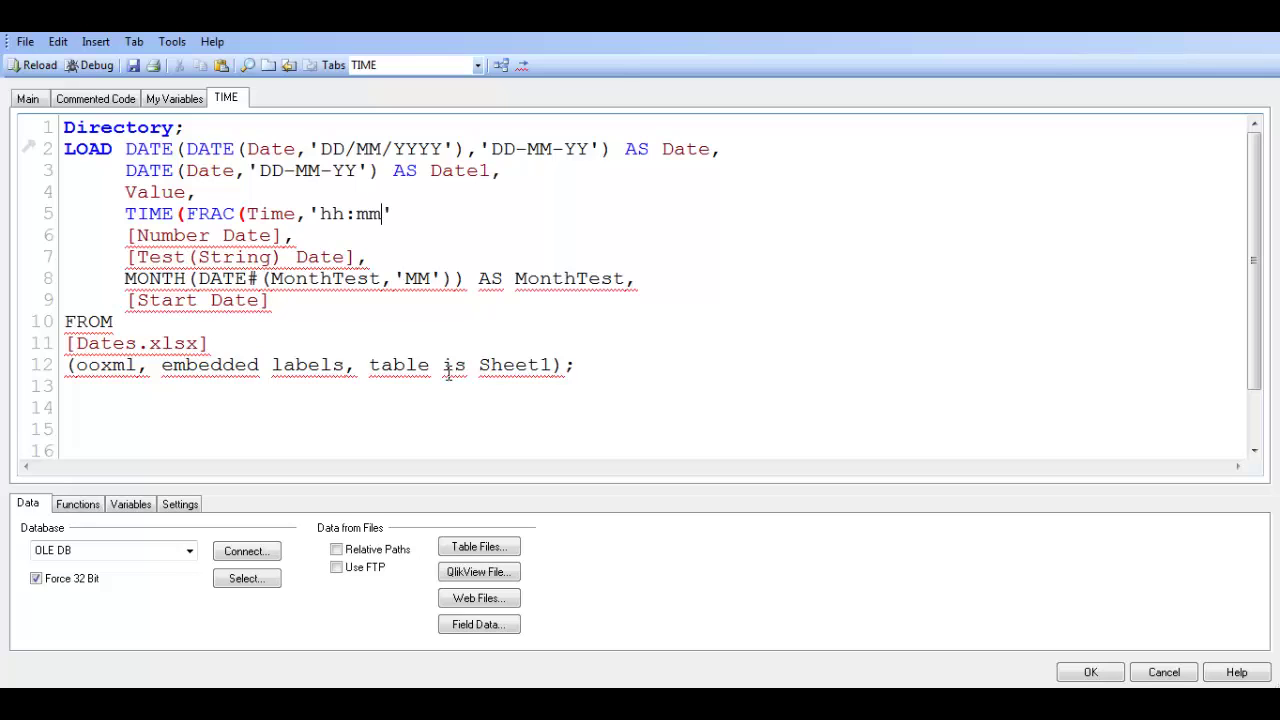
pyautogui.write('))')
pyautogui.press('BackSpace')
pyautogui.press('Left')
pyautogui.write(')')
pyautogui.press('End')
pyautogui.write('as Time,')
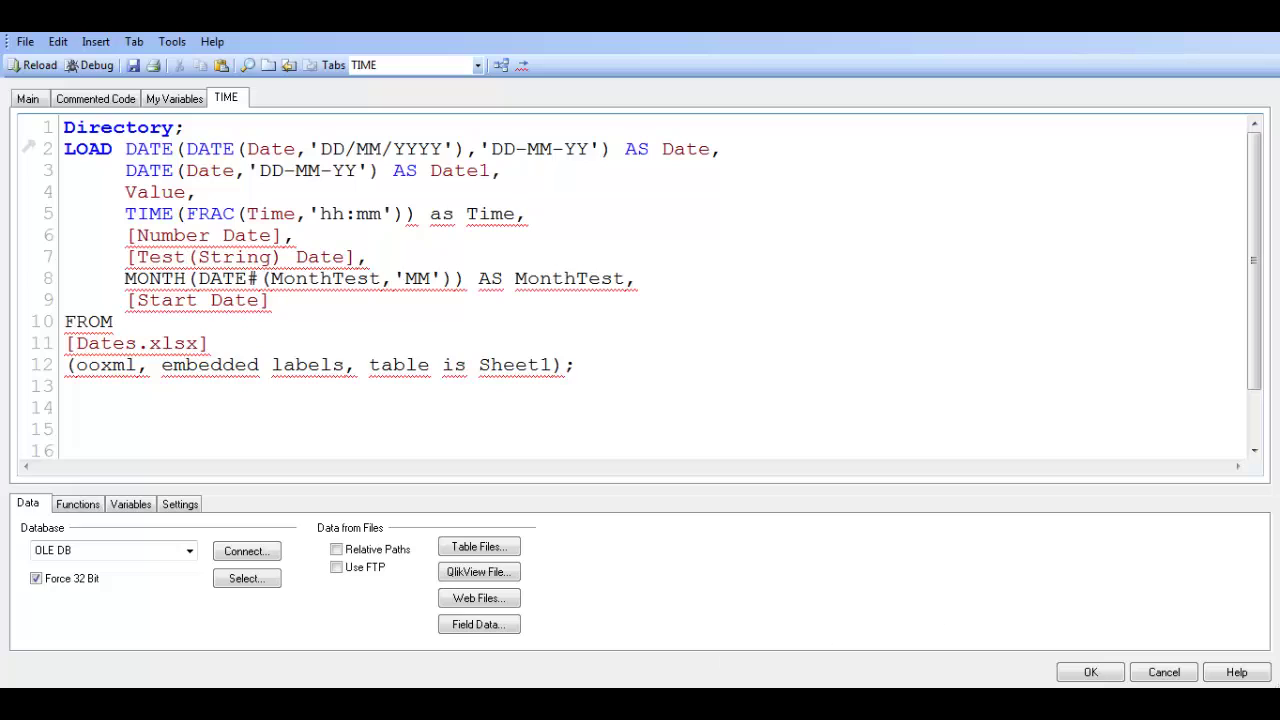
pyautogui.click(1060, 380)
pyautogui.write(')')
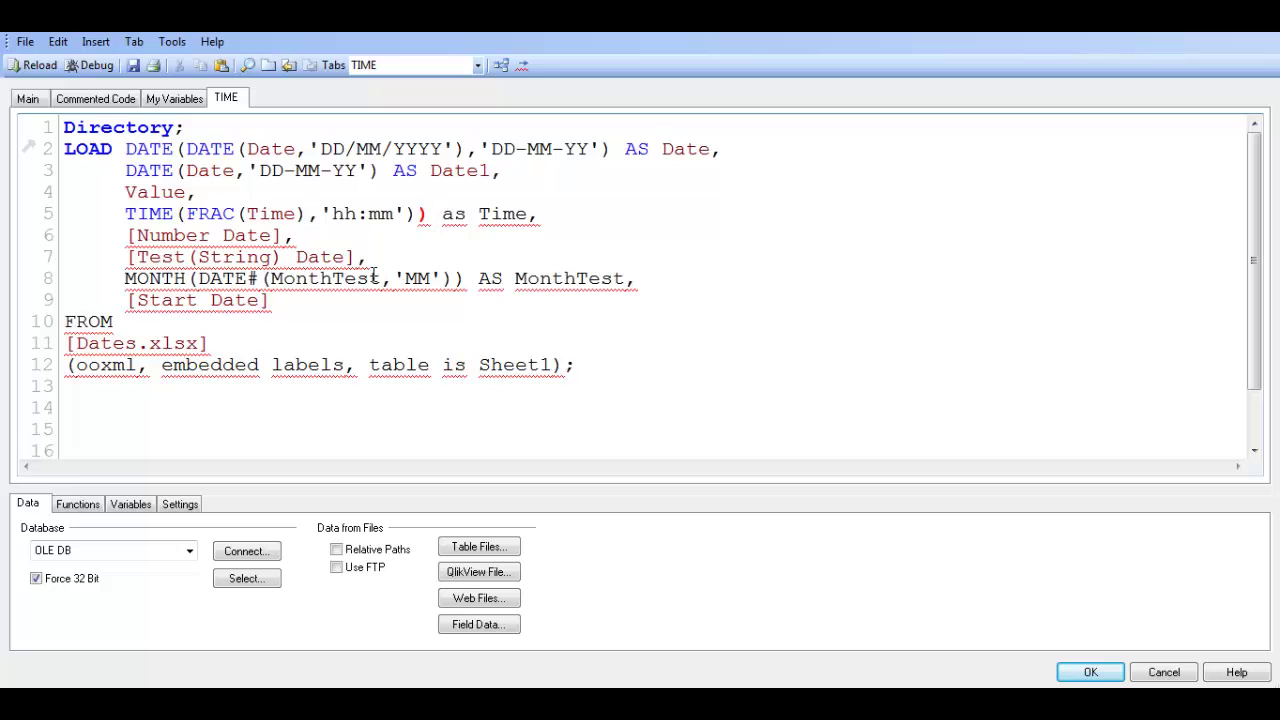
pyautogui.press('BackSpace')
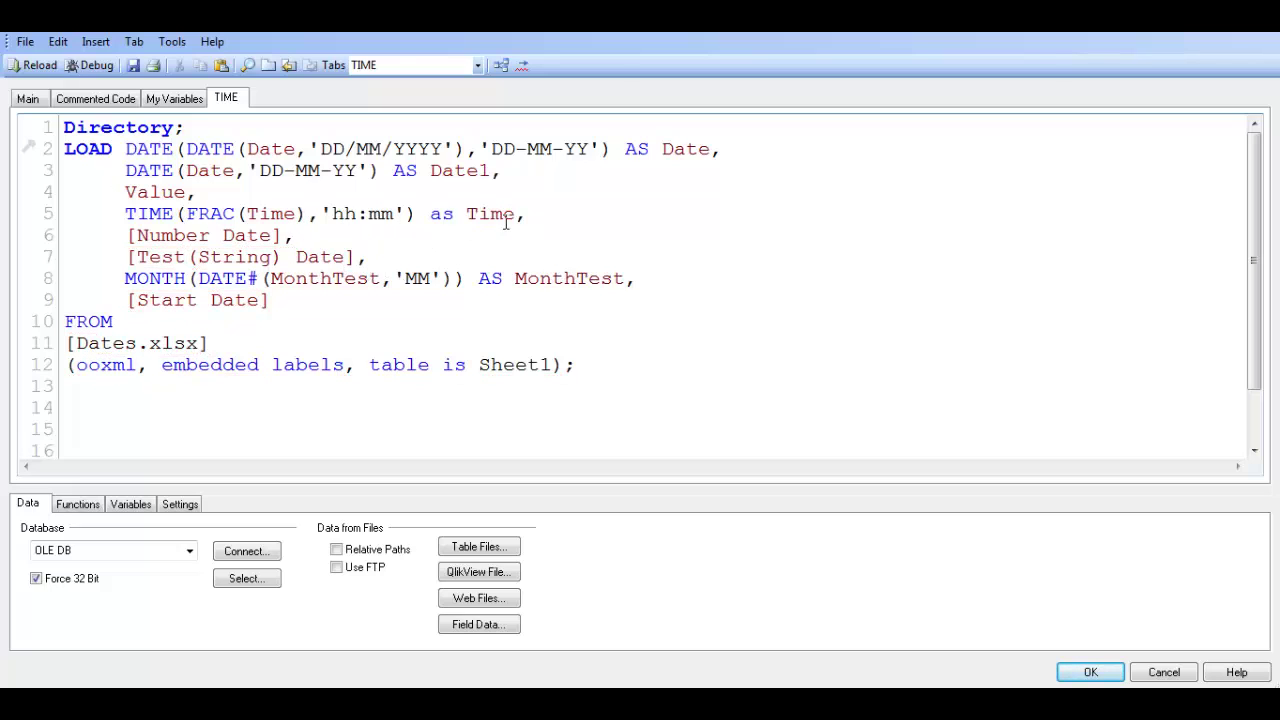
# Reload so Time shows hh:mm values and confirm table box properties to show all columns
pyautogui.click(1086, 673)
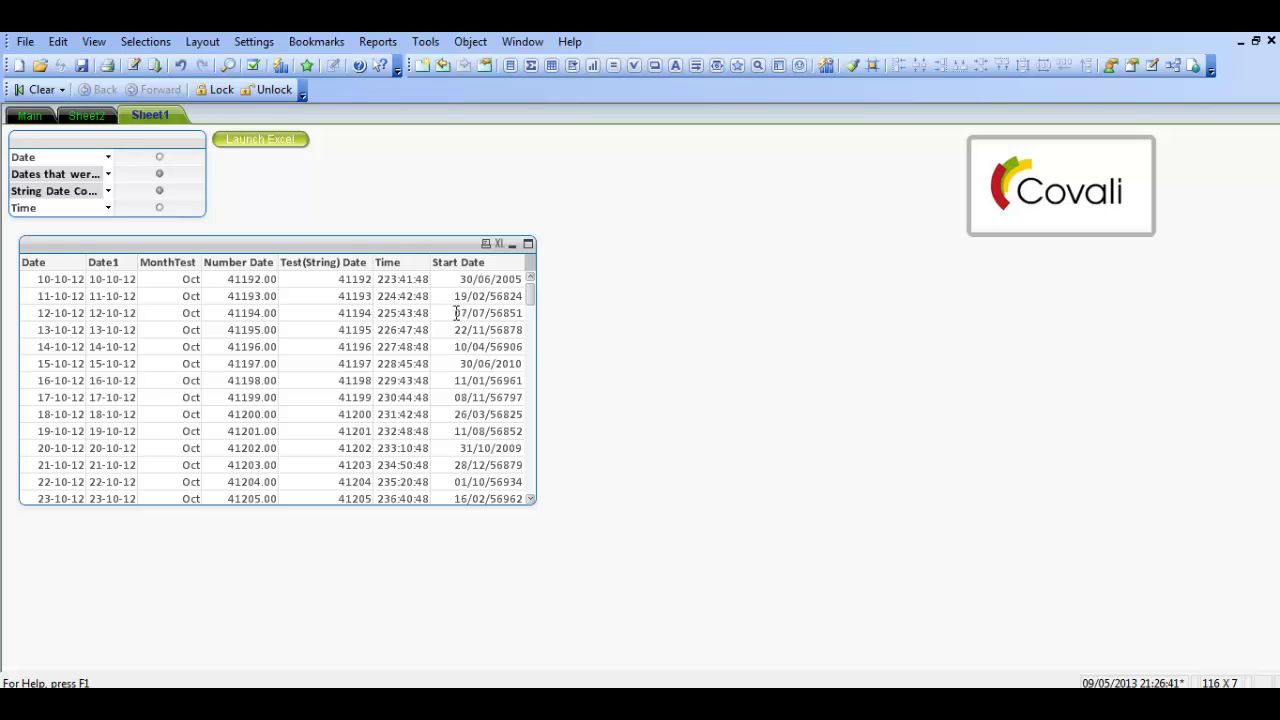
pyautogui.hotkey('ctrl', 'r')
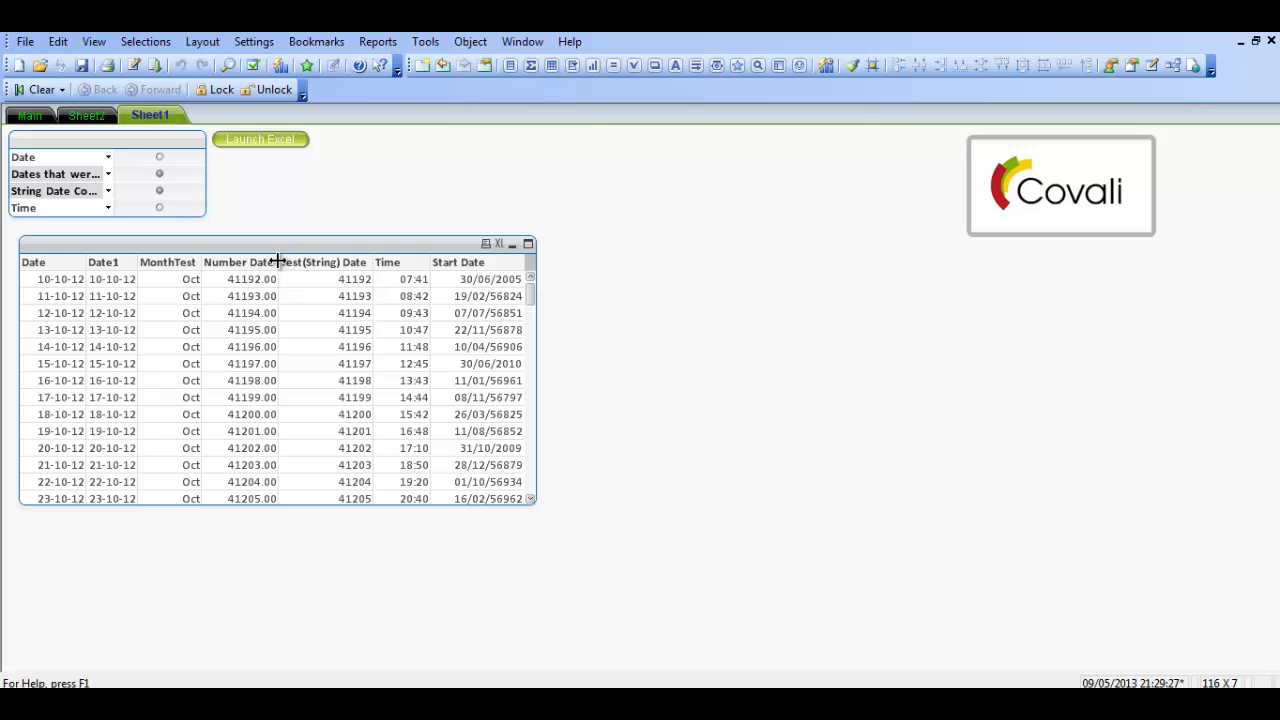
pyautogui.rightClick(334, 250)
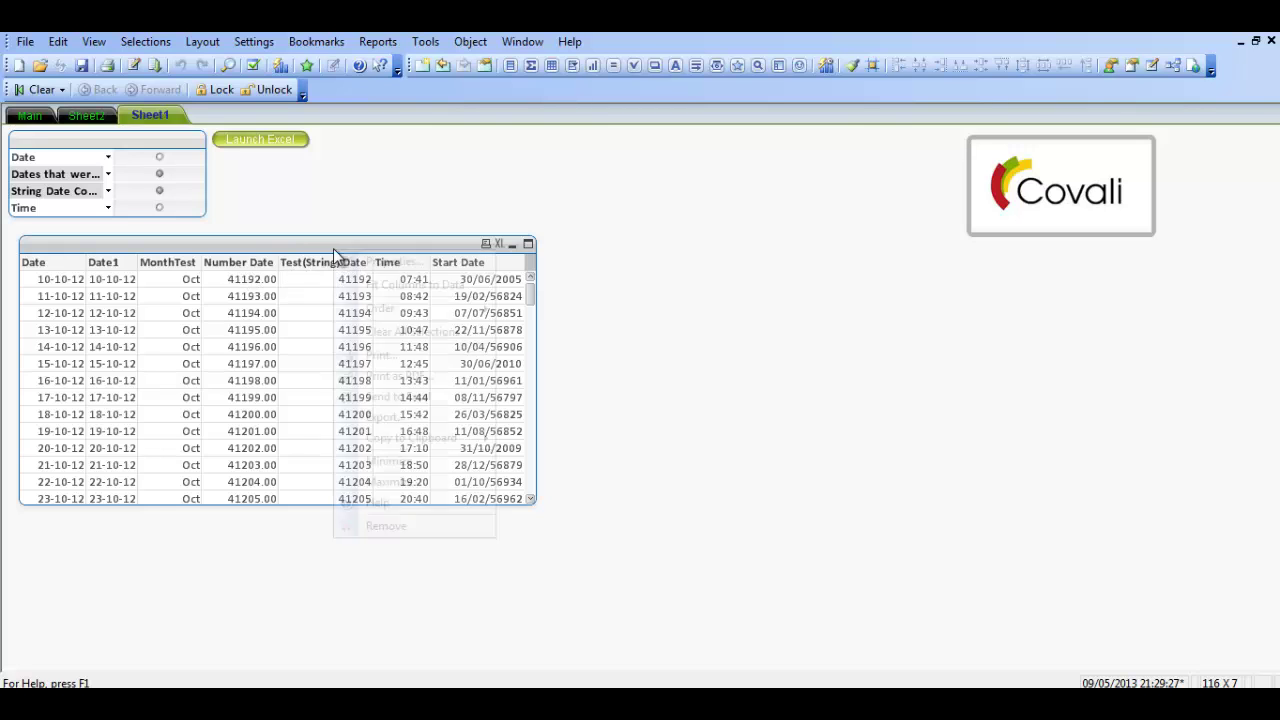
pyautogui.click(393, 261)
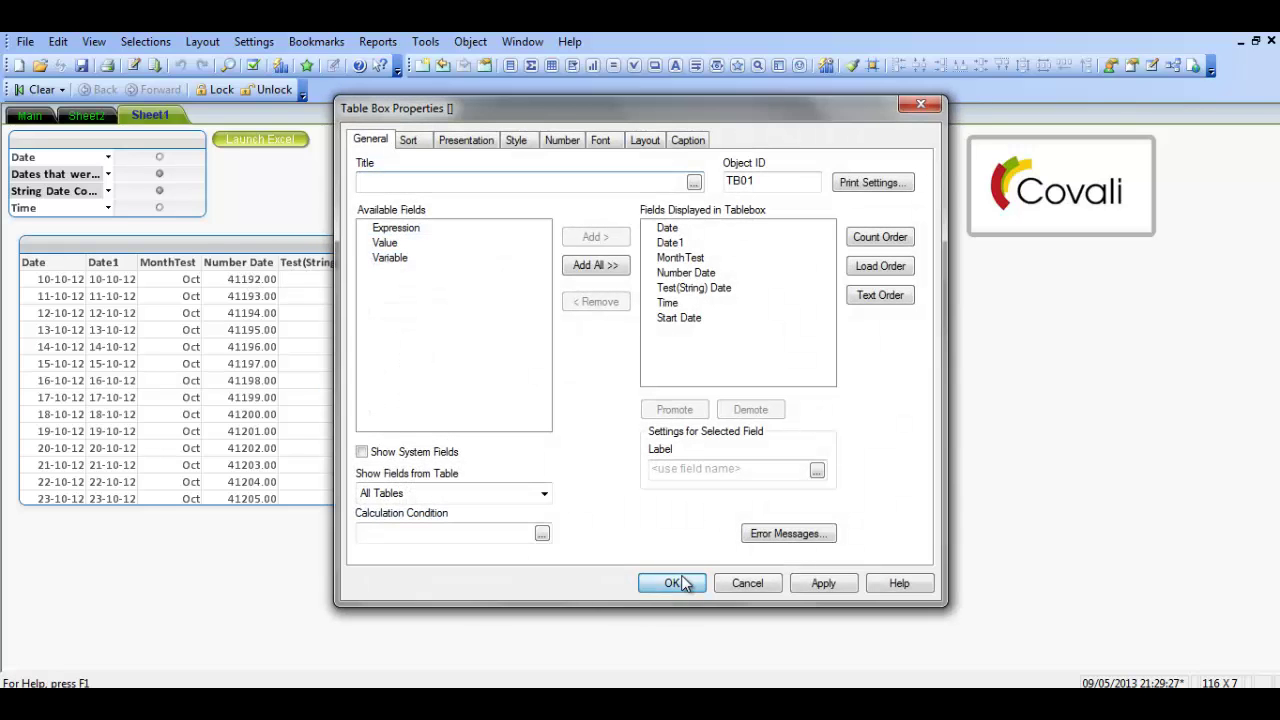
pyautogui.click(672, 581)
# Look at the Start Date field on script line 9, then close the editor unchanged
pyautogui.hotkey('ctrl', 'e')
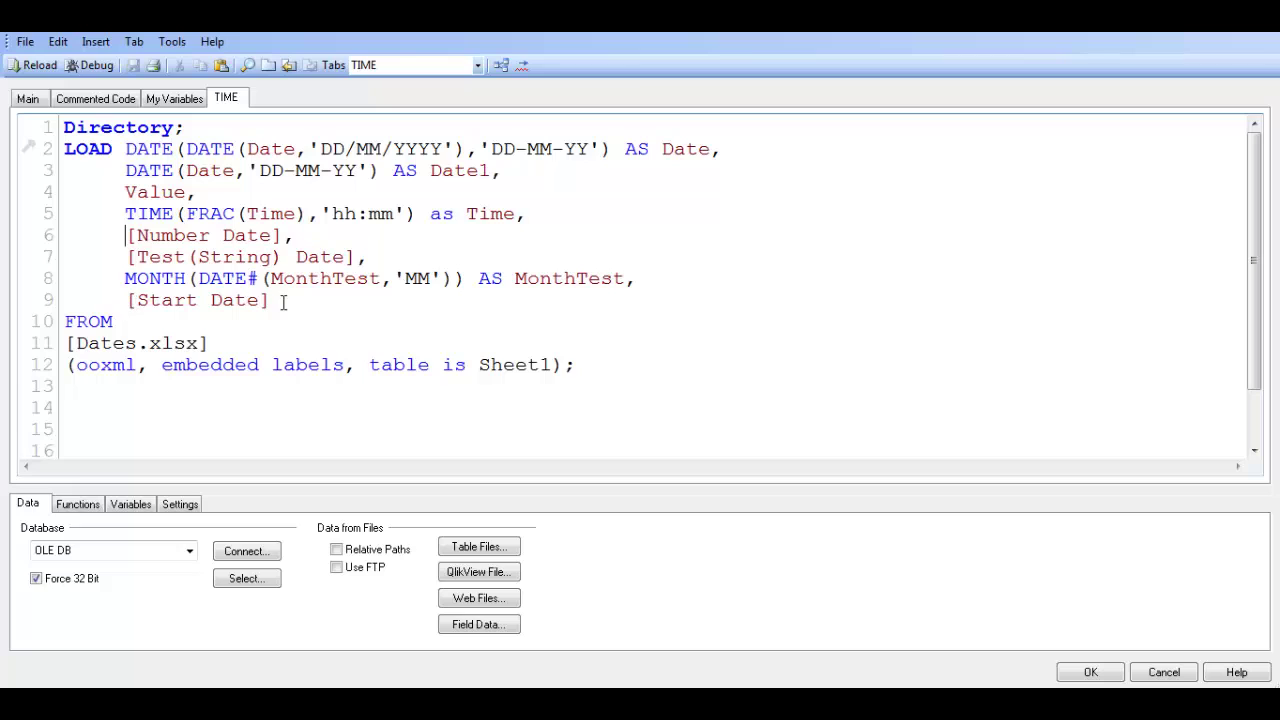
pyautogui.click(129, 300)
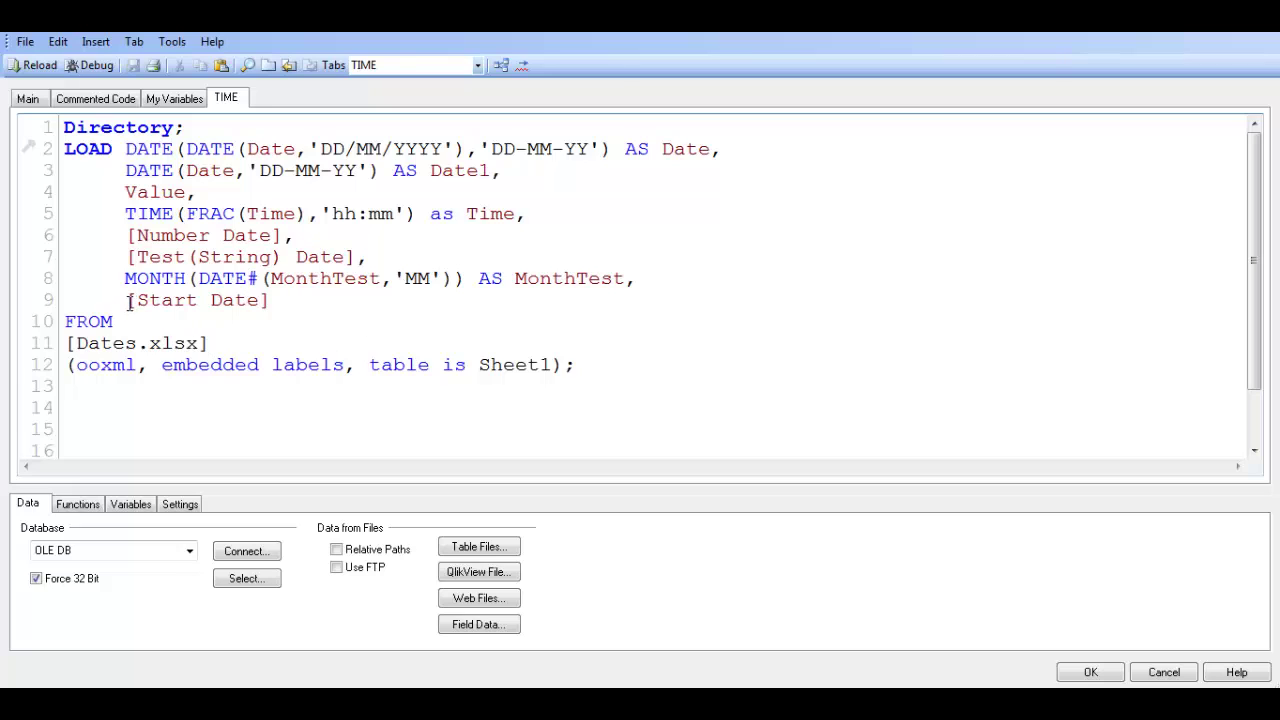
pyautogui.click(1090, 672)
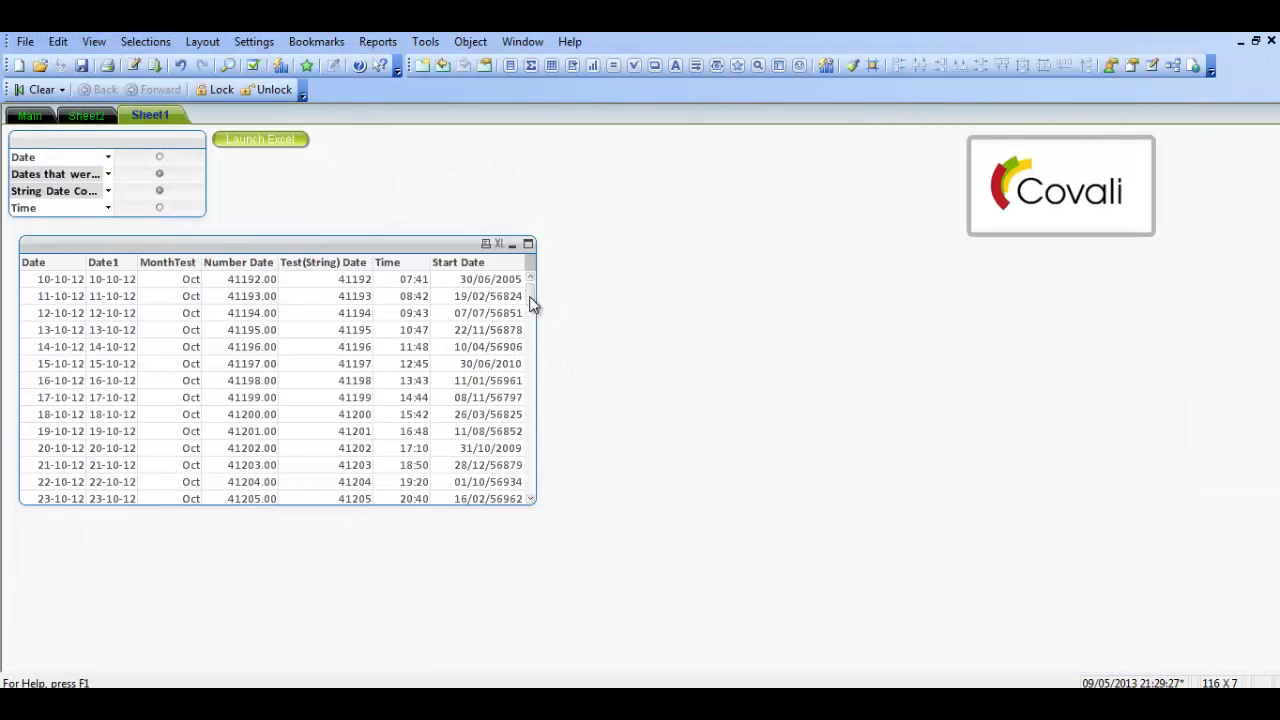
# In Excel, inspect the mixed-format Start Date values in G3 to G6
pyautogui.hotkey('alt', 'Tab')
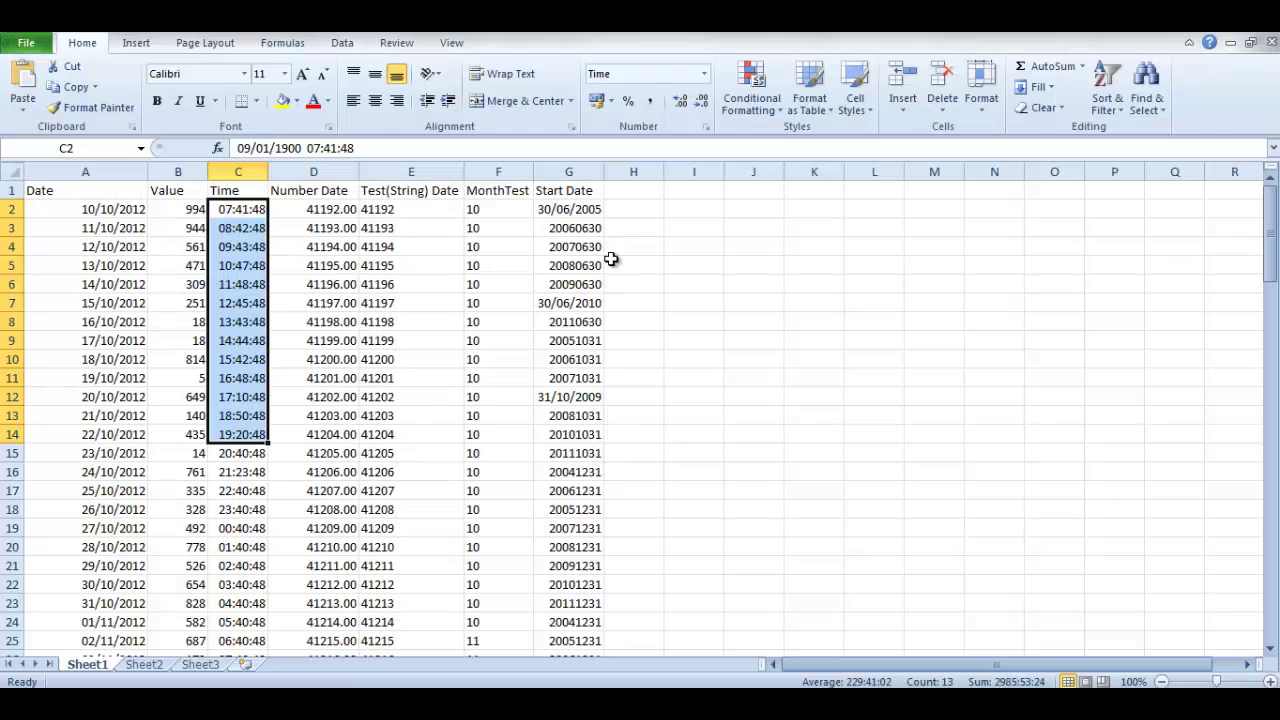
pyautogui.click(612, 250)
pyautogui.scroll(-6, 611, 258)
pyautogui.scroll(-20, 611, 258)
pyautogui.scroll(20, 593, 482)
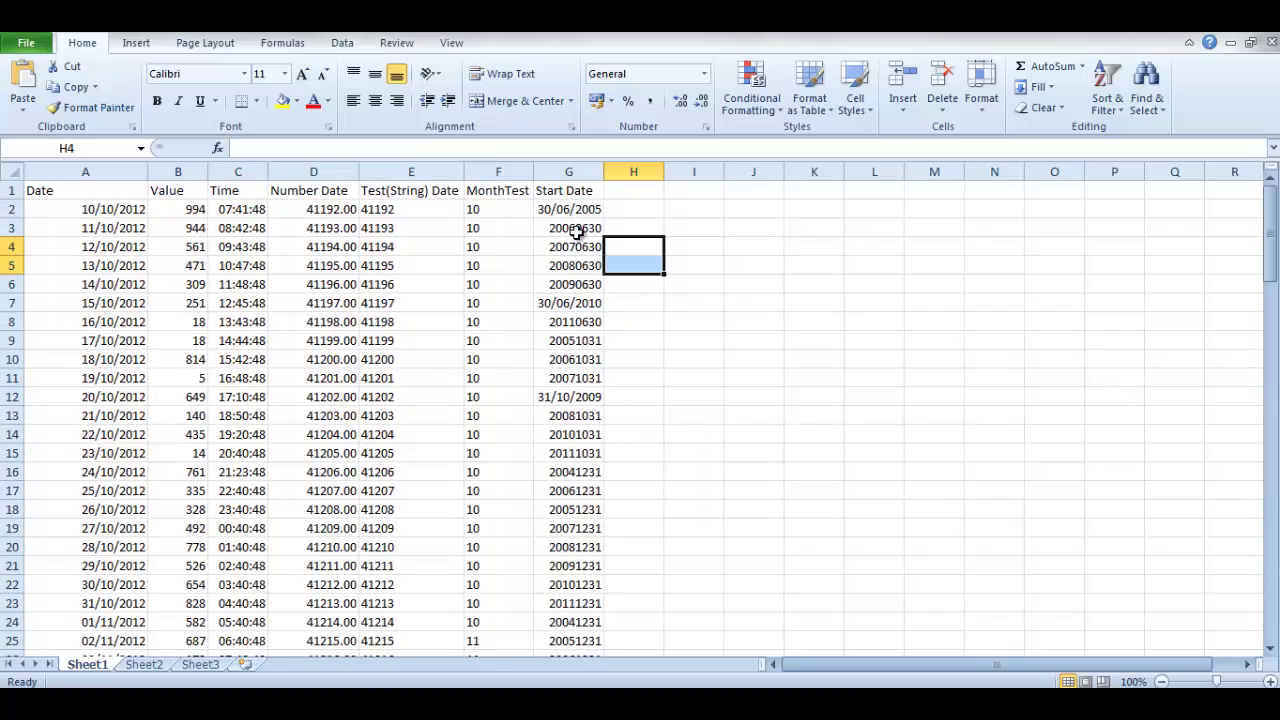
pyautogui.moveTo(578, 231); pyautogui.dragTo(592, 288)
pyautogui.click(671, 287)
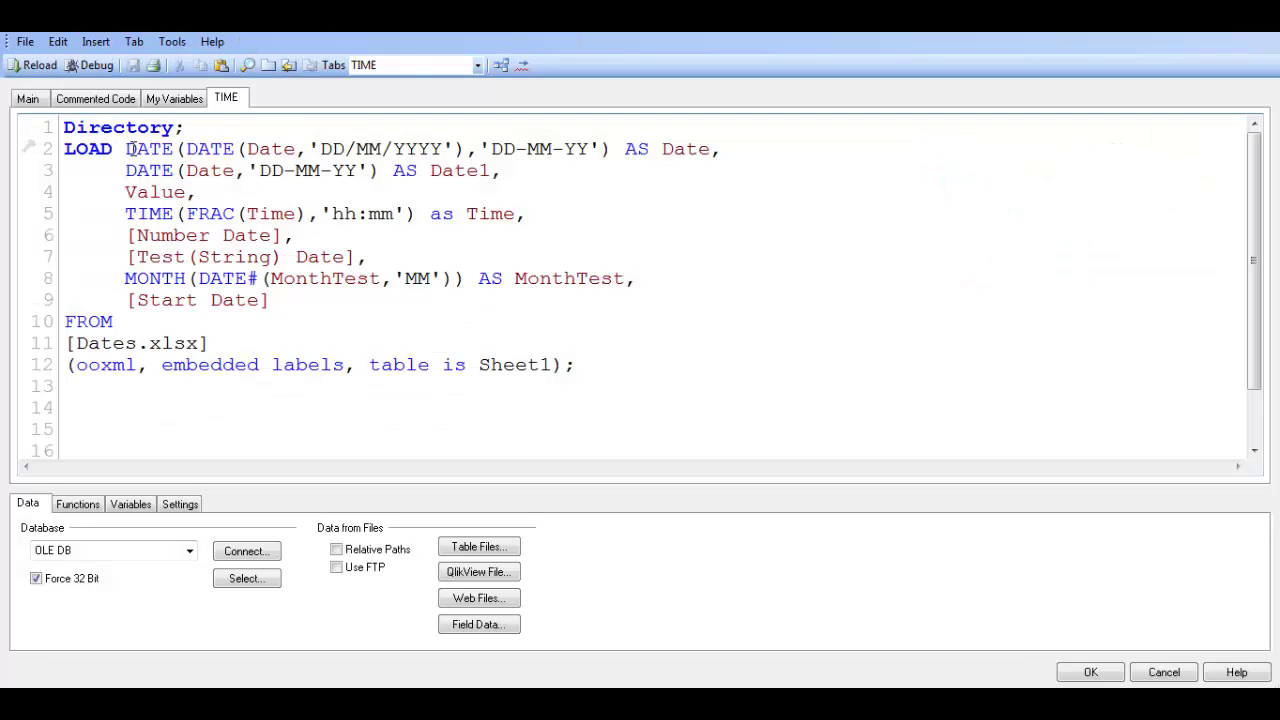
# Begin line 9 as DATE([Start Date],'YYYYDDMM' and compare against the raw value in G3
pyautogui.click(122, 300)
pyautogui.write('date')
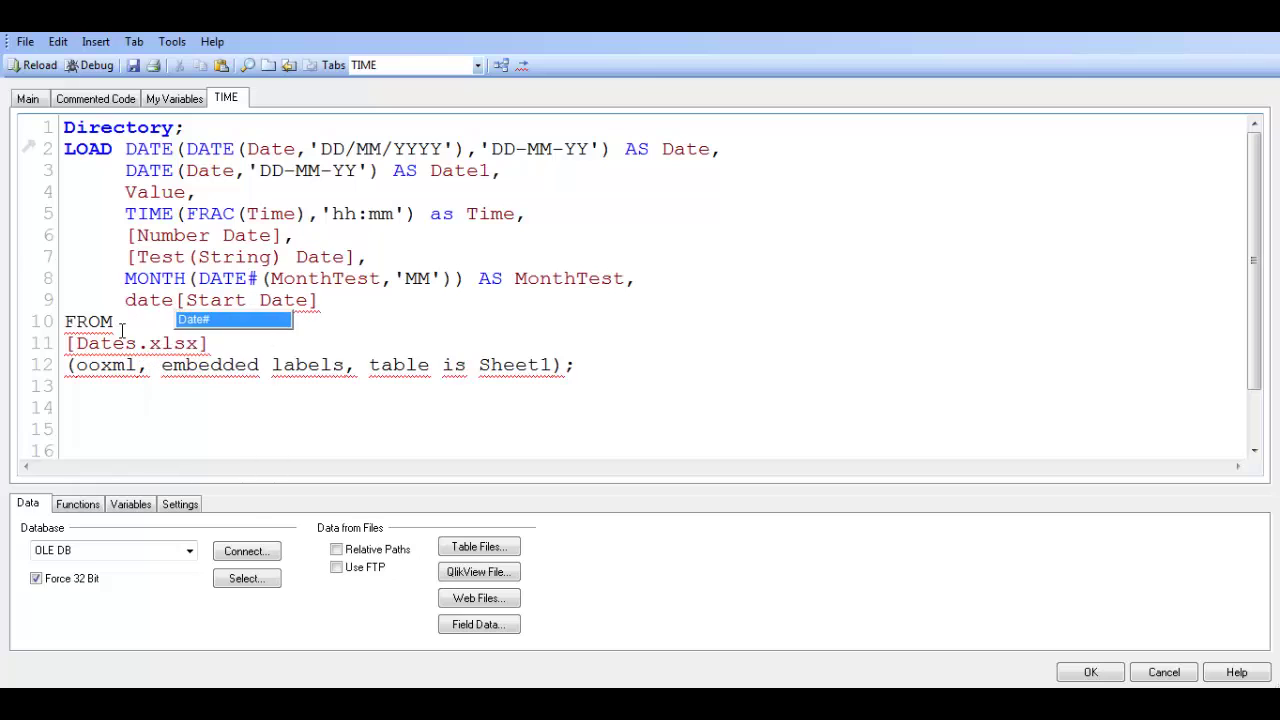
pyautogui.press('BackSpace')
pyautogui.press('BackSpace')
pyautogui.press('BackSpace')
pyautogui.press('BackSpace')
pyautogui.write('DATE(')
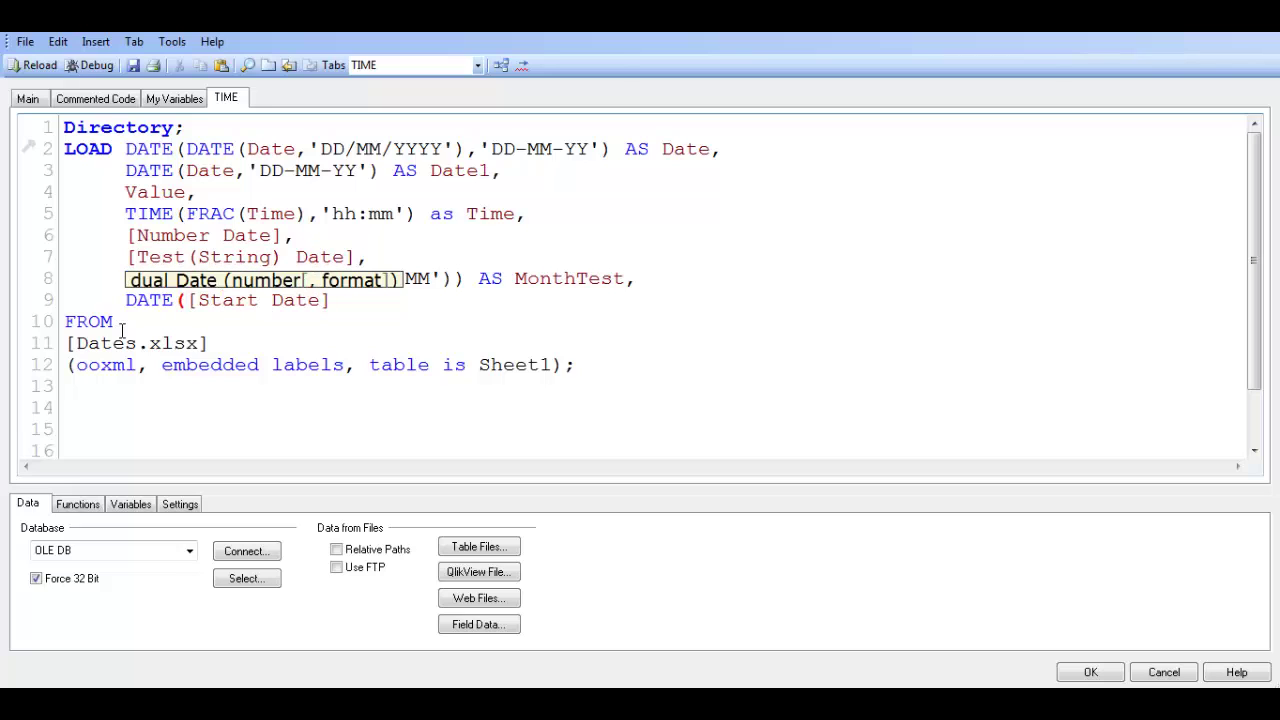
pyautogui.write(",''")
pyautogui.write('YYYYDDMM')
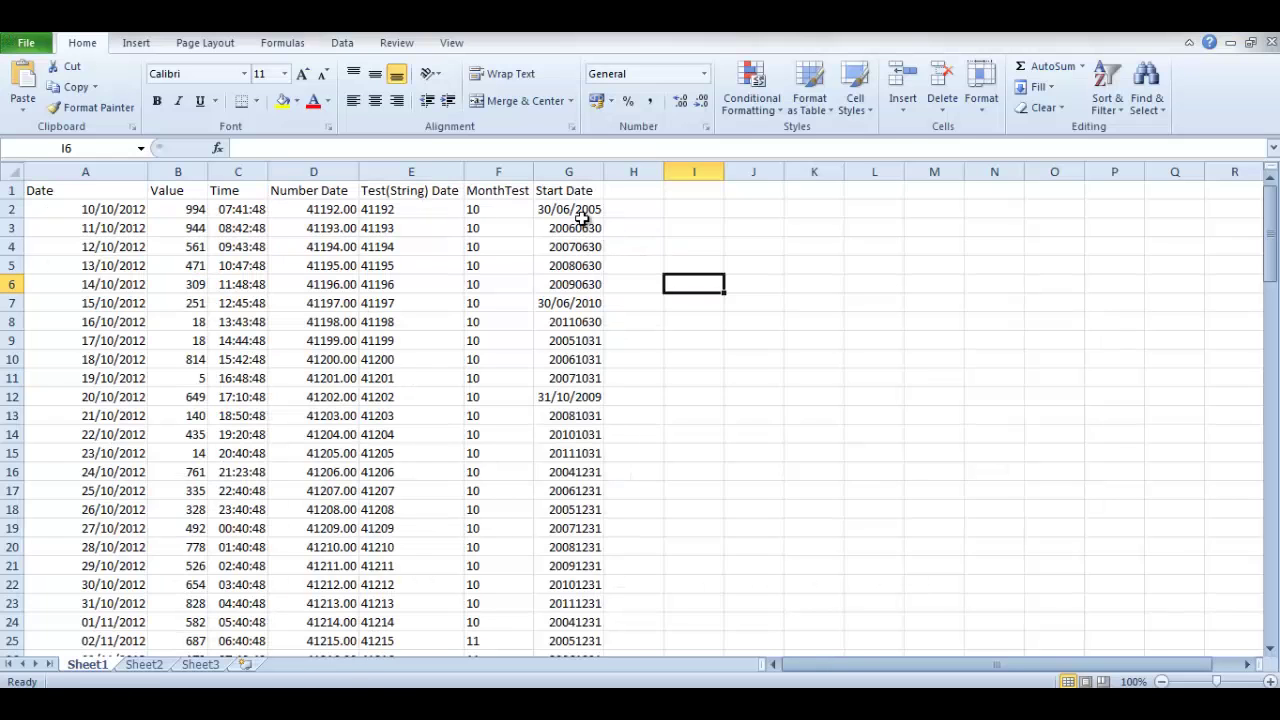
pyautogui.click(584, 229)
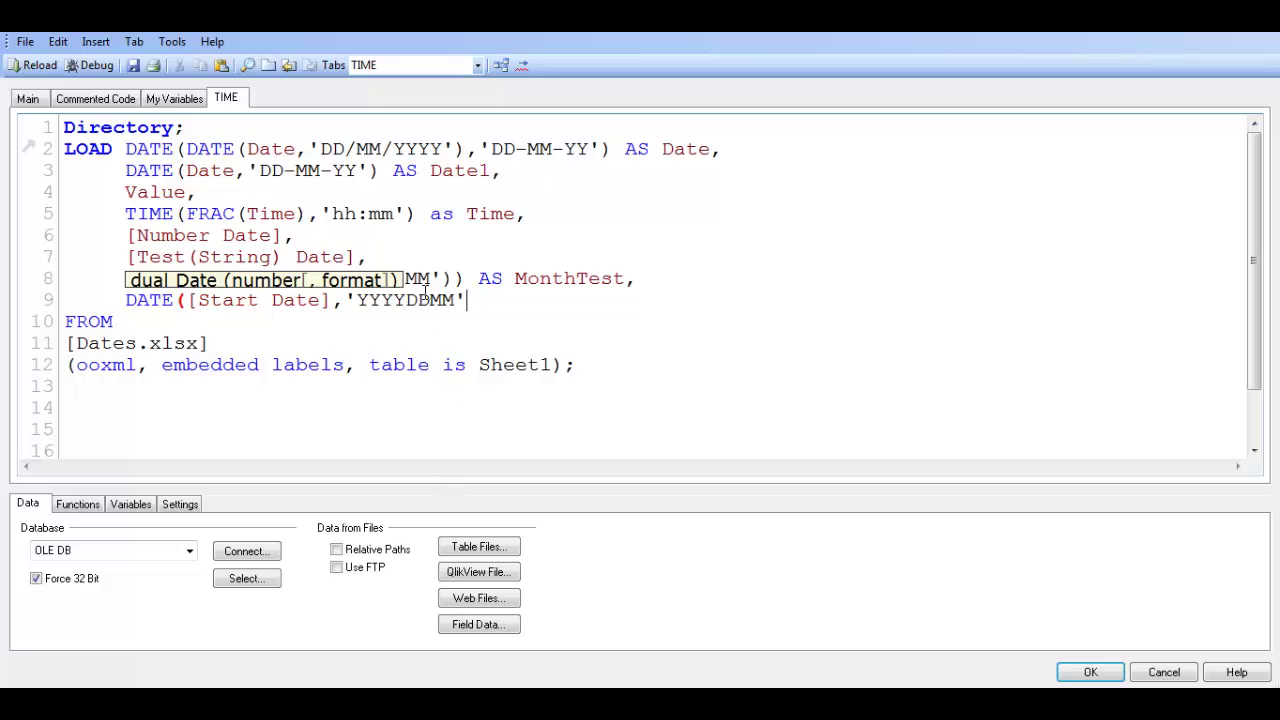
# Change line 9's format to 'YYYYMMDD', alias it AS [Start Date], and reload the script
pyautogui.click(458, 300)
pyautogui.press('BackSpace')
pyautogui.press('BackSpace')
pyautogui.press('BackSpace')
pyautogui.press('BackSpace')
pyautogui.write("MMDD'")
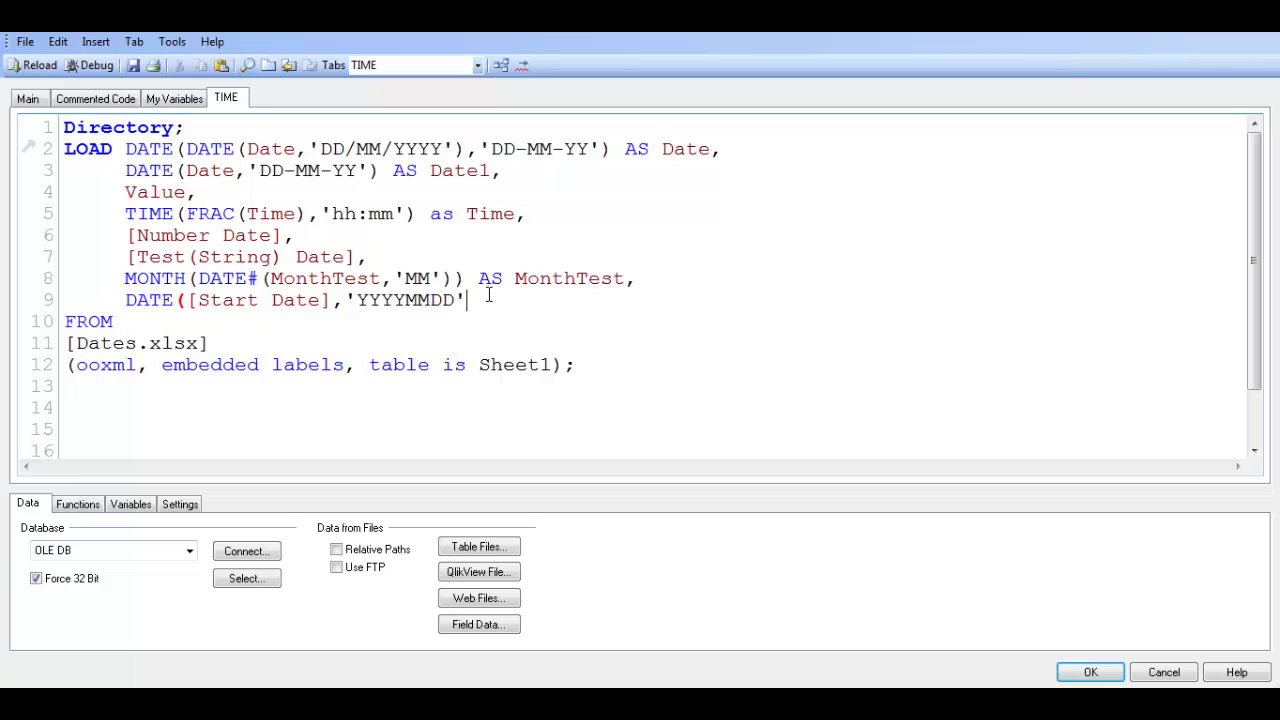
pyautogui.write(') AS ')
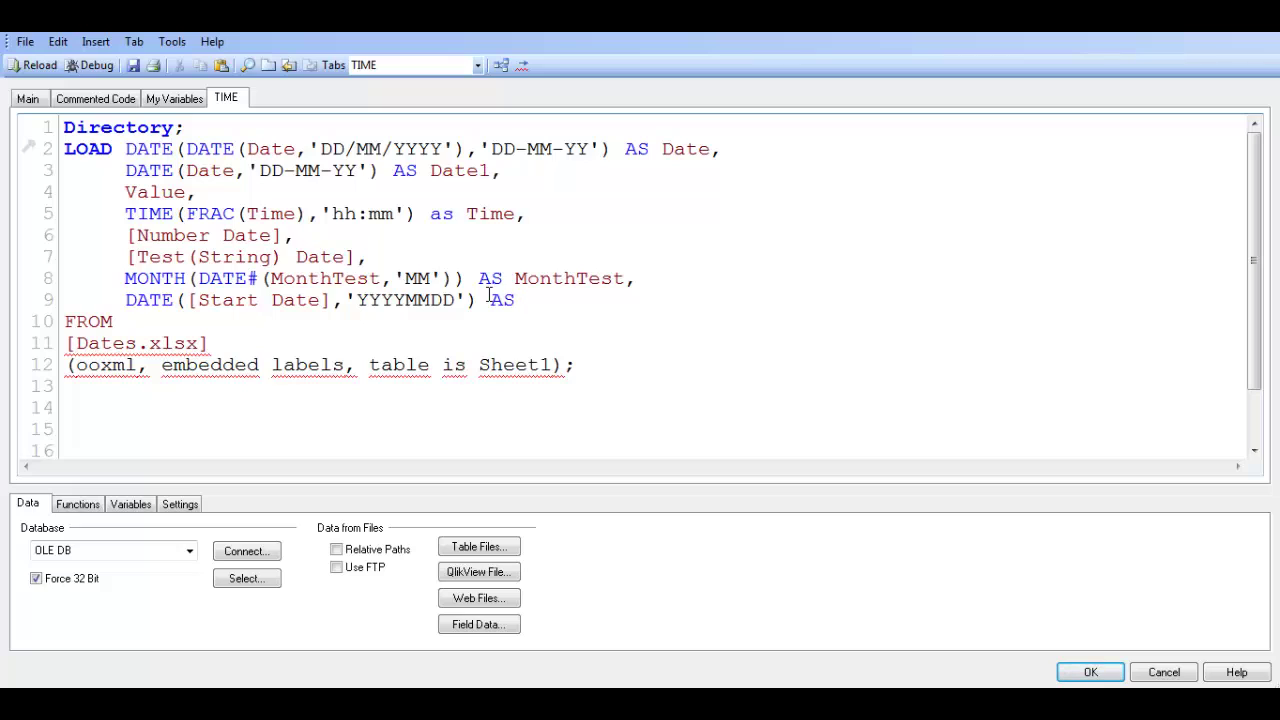
pyautogui.write('[]')
pyautogui.press('Left')
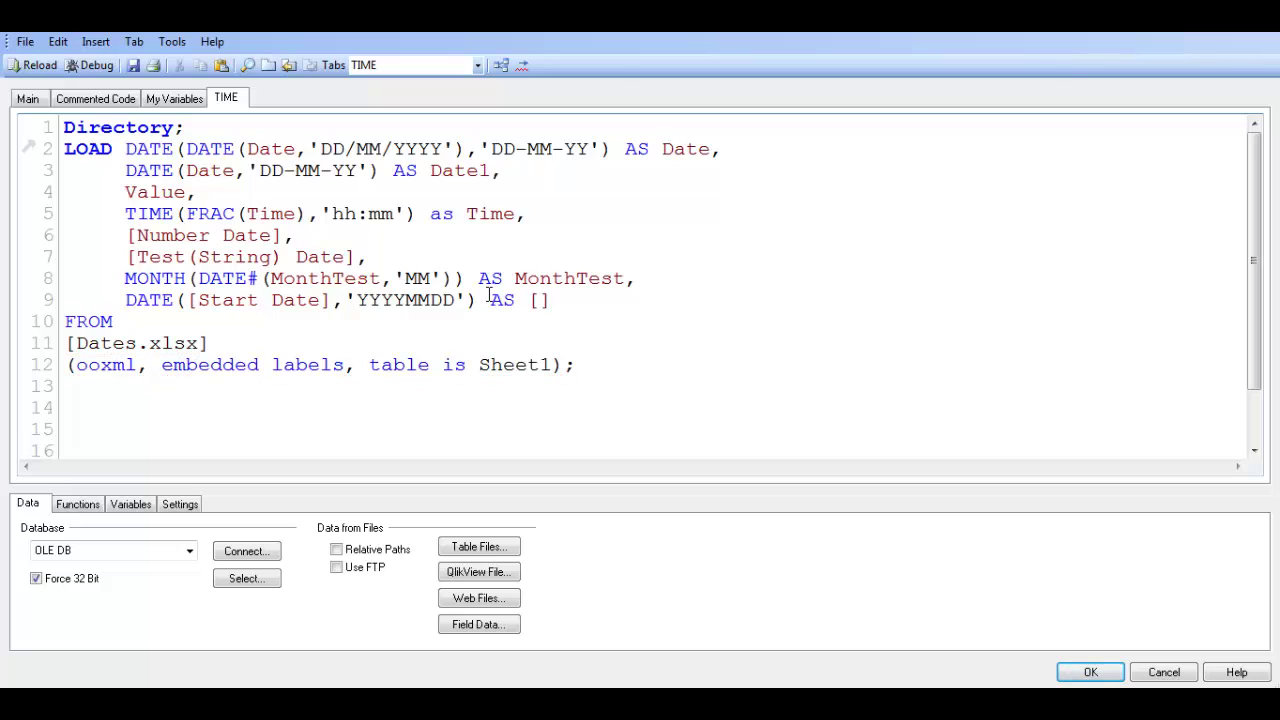
pyautogui.write('StartDate')
pyautogui.click(601, 300)
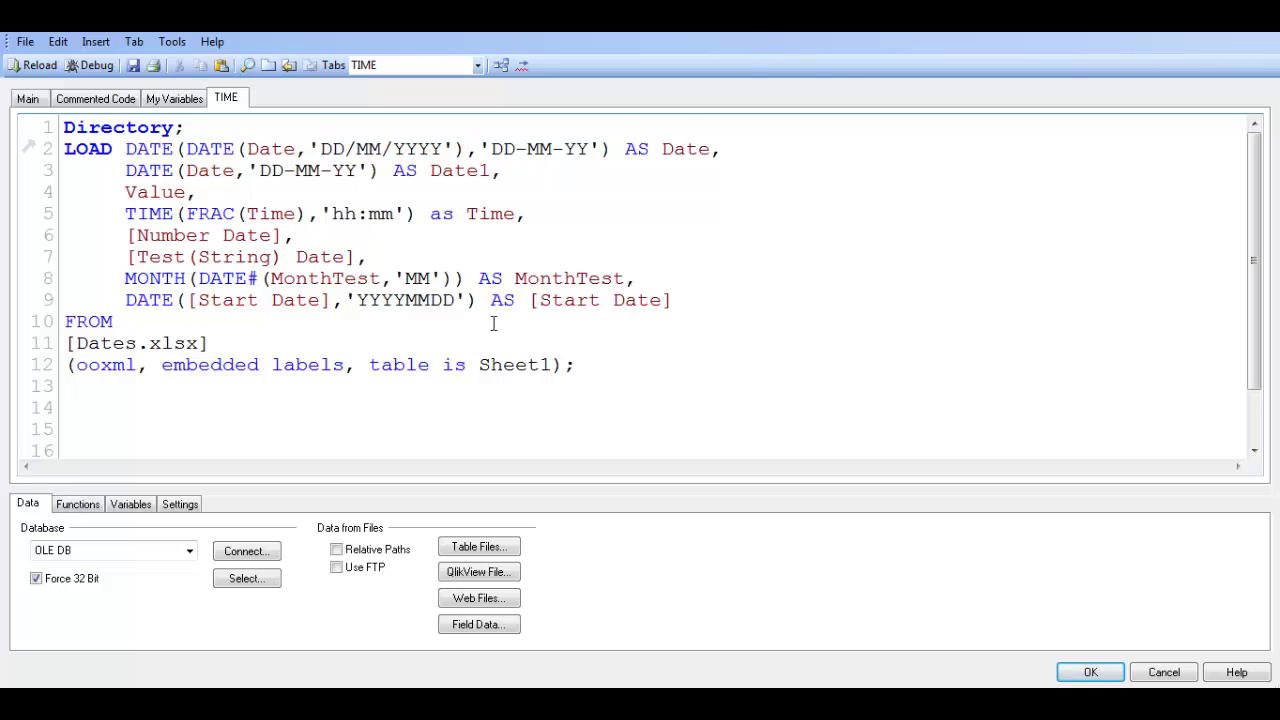
pyautogui.hotkey('ctrl', 'r')
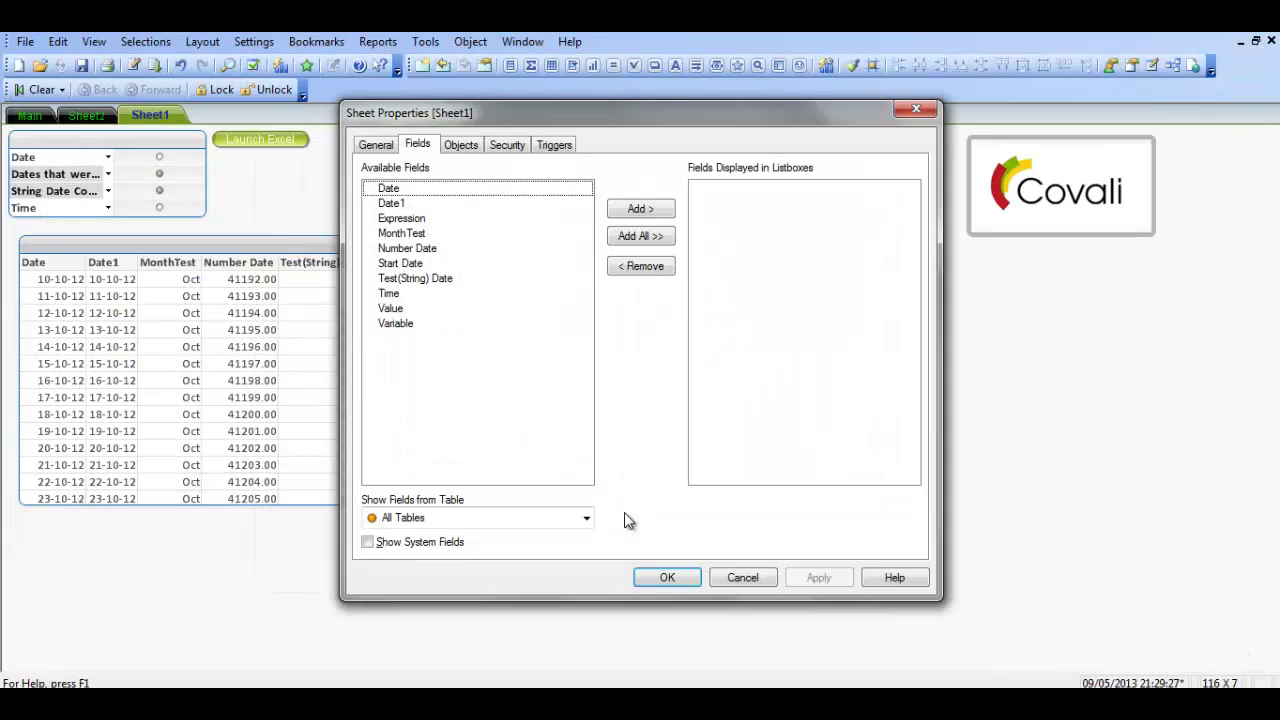
pyautogui.click(664, 577)
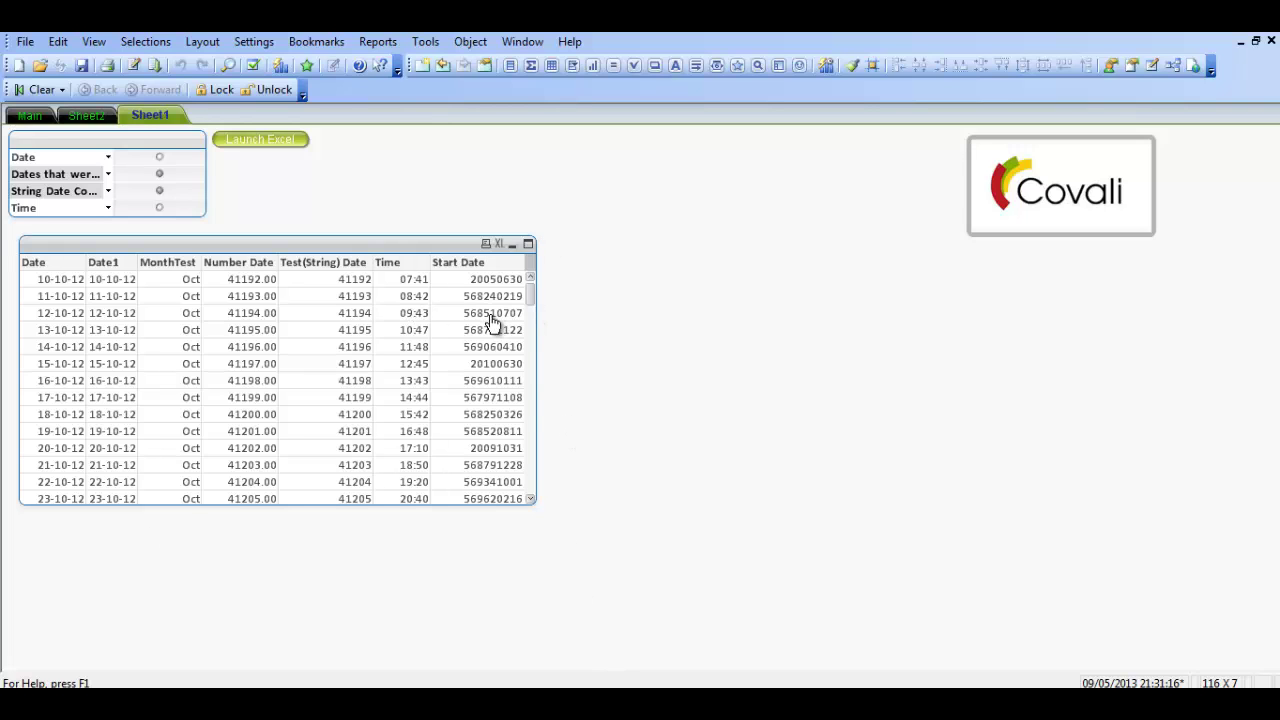
# Wrap line 9's DATE call in an outer DATE(...,'DD/MM/YY')
pyautogui.hotkey('ctrl', 'e')
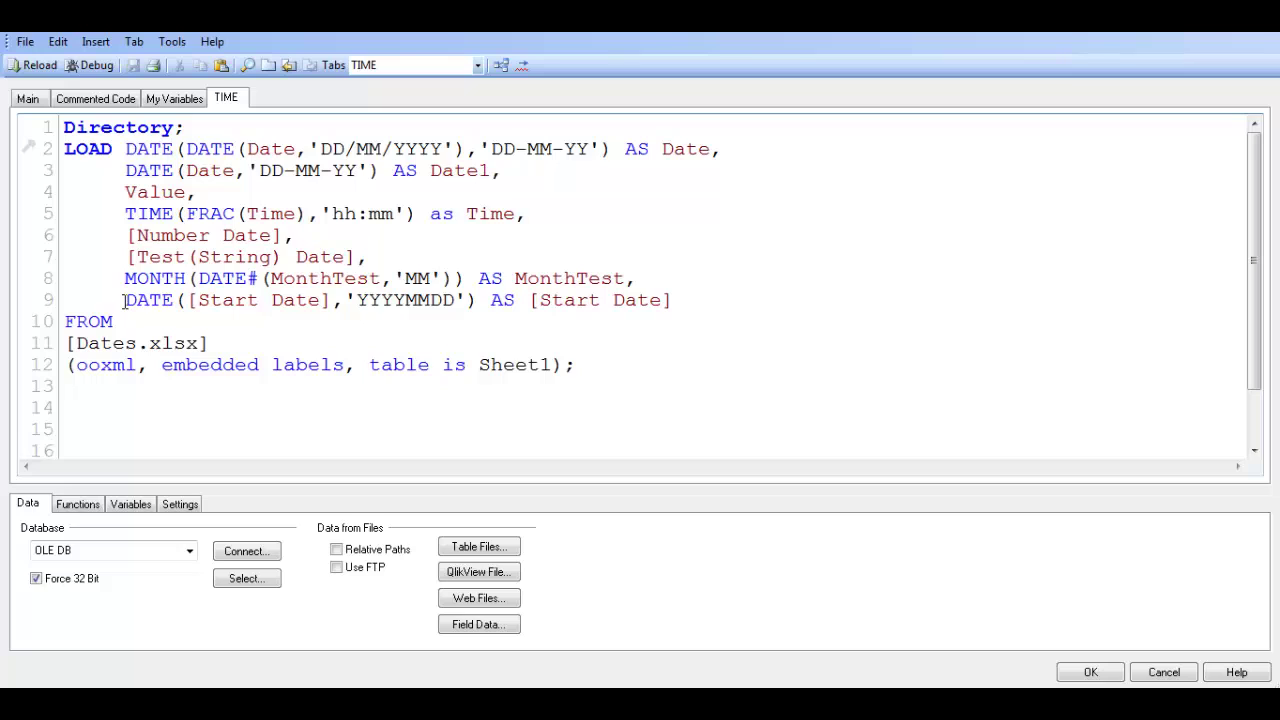
pyautogui.click(127, 300)
pyautogui.write('date')
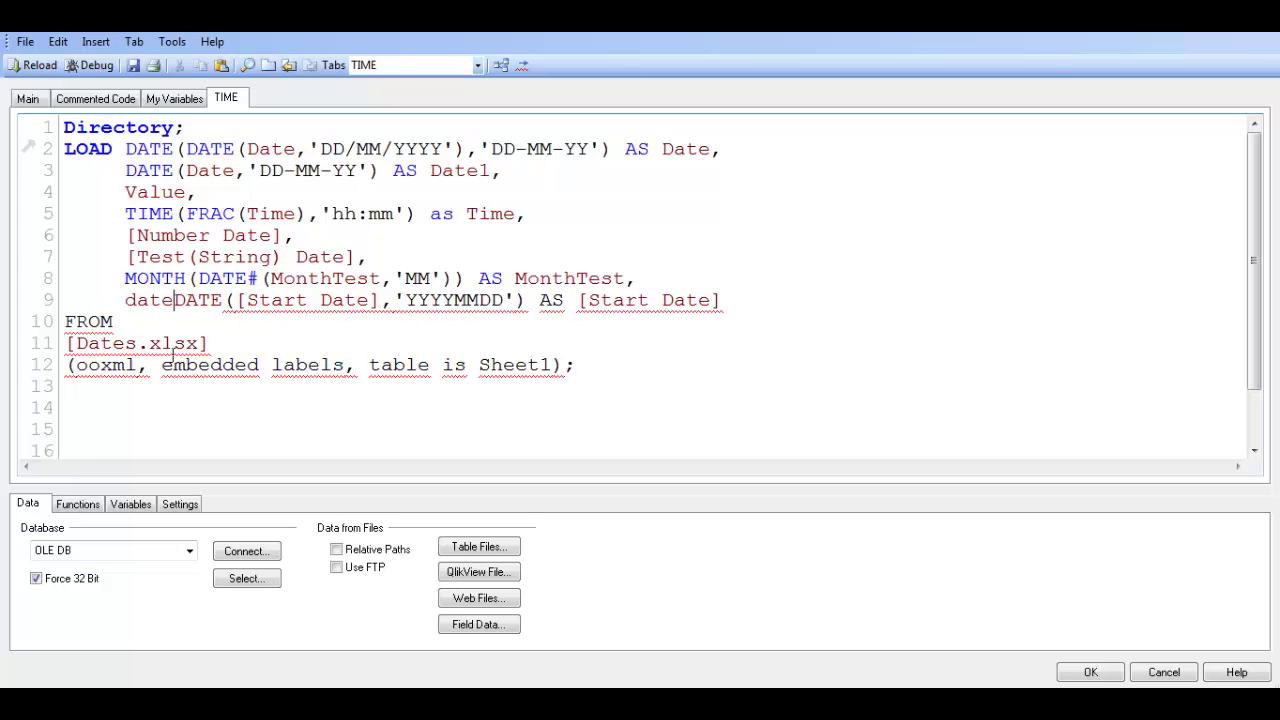
pyautogui.hotkey('shift', 'Home')
pyautogui.press('BackSpace')
pyautogui.write('DATE(')
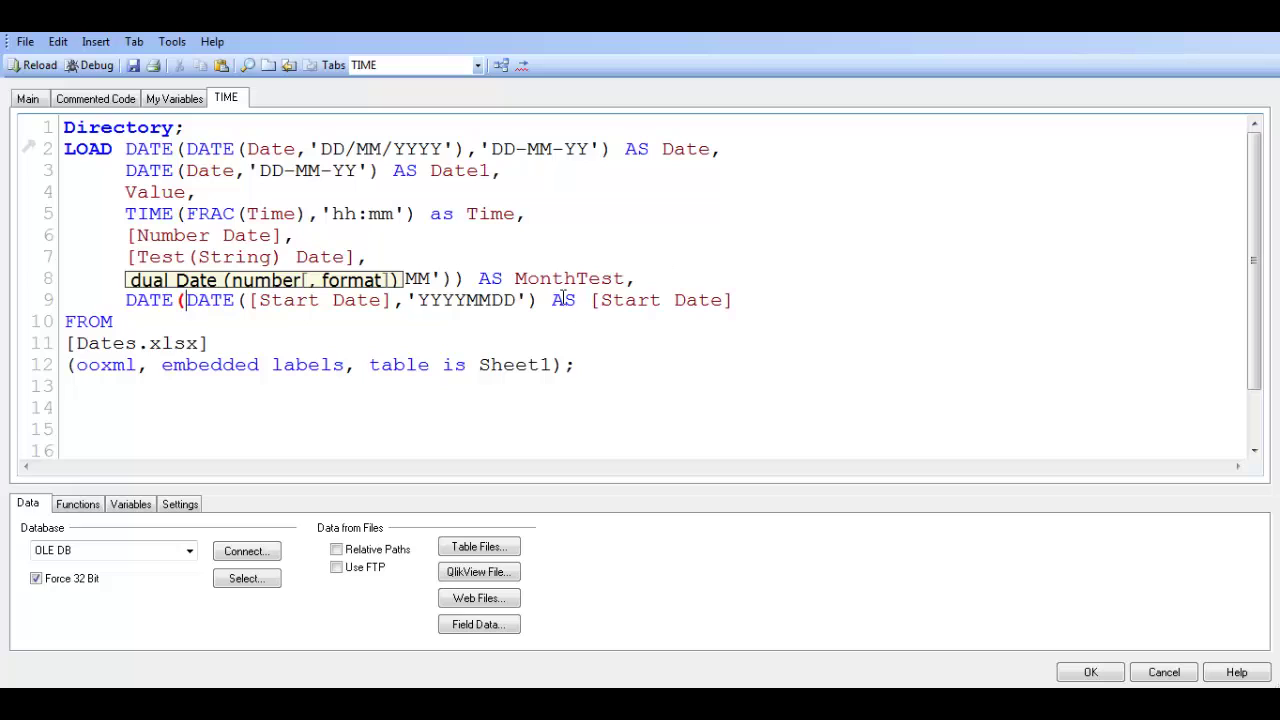
pyautogui.write(',')
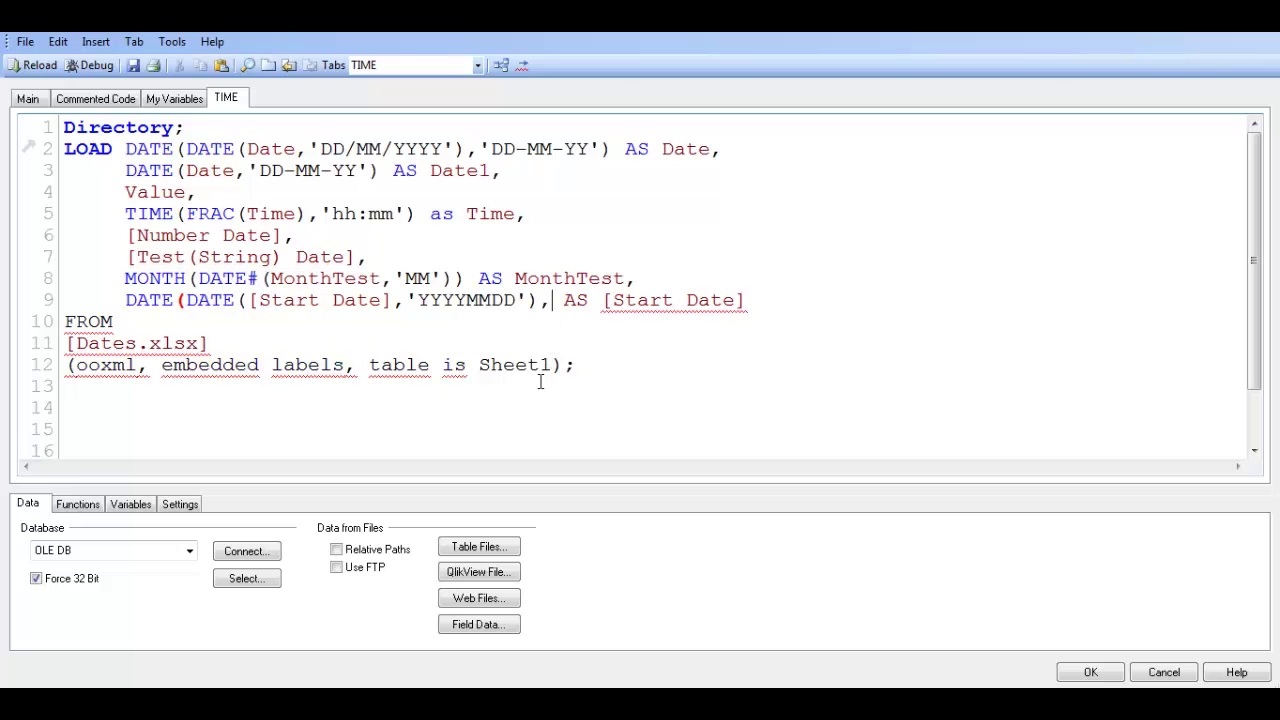
pyautogui.write("''")
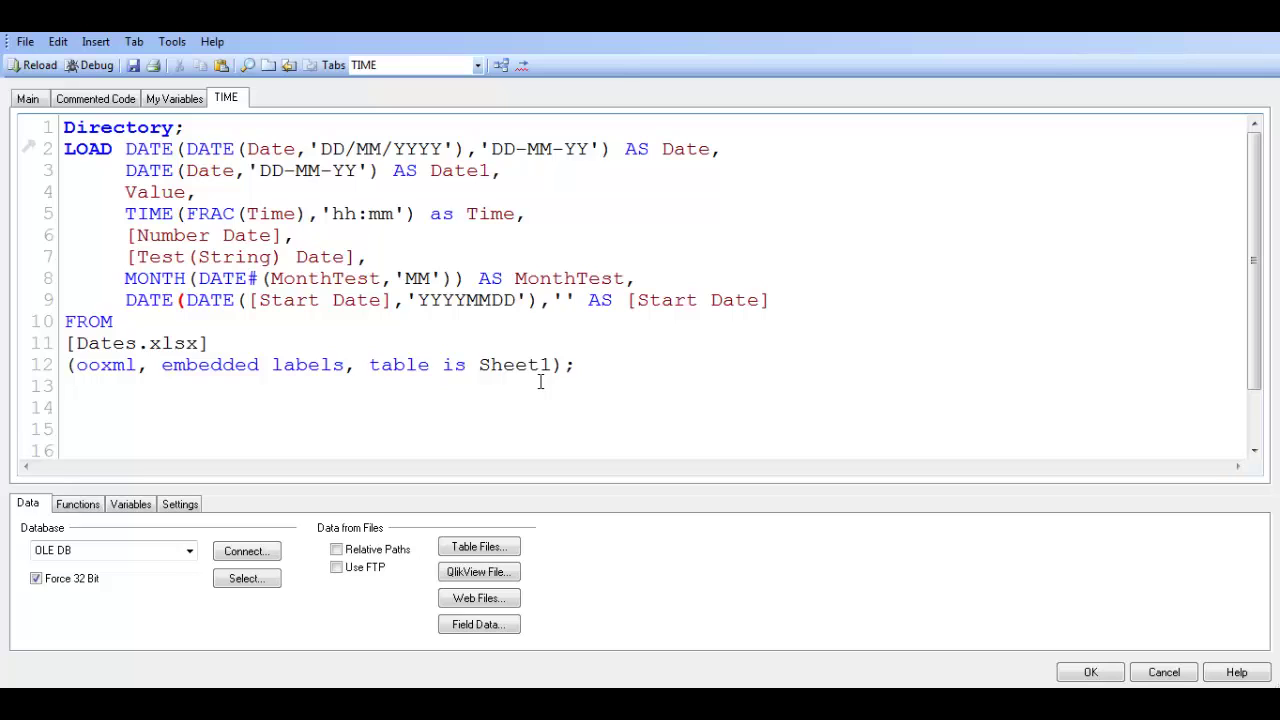
pyautogui.write('DD/MM/YY')
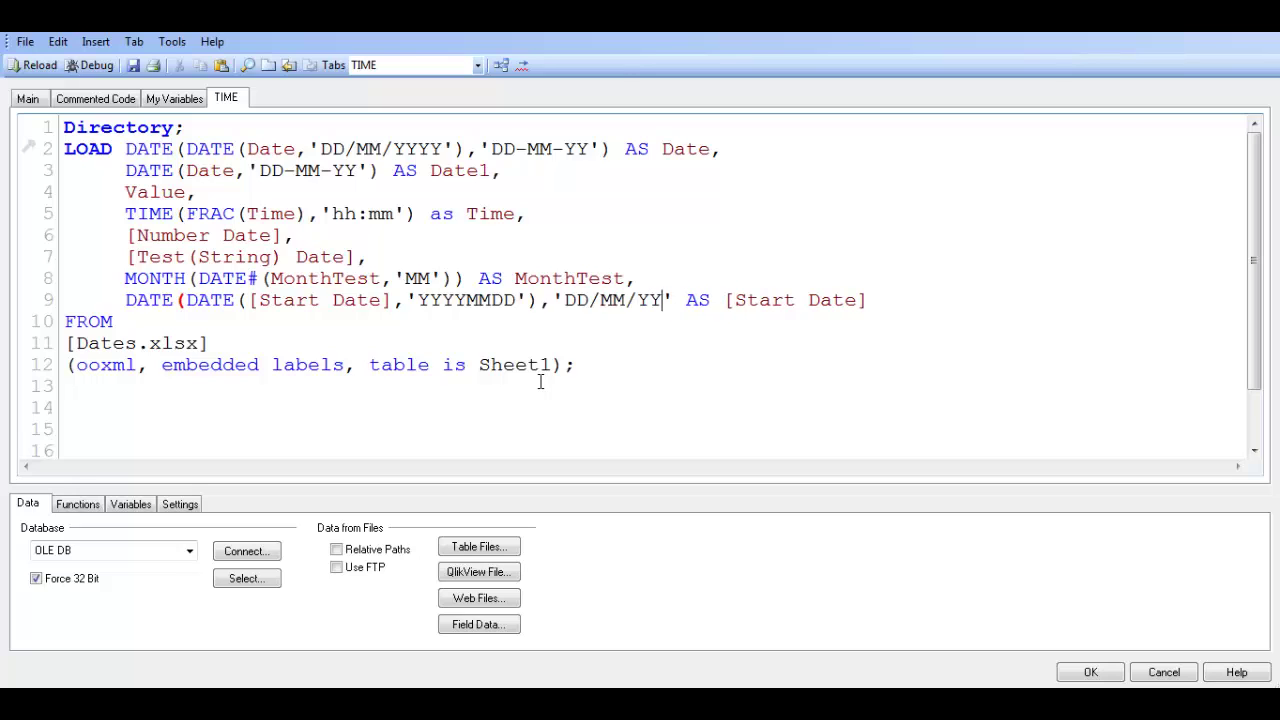
pyautogui.press('Right')
pyautogui.write(')')
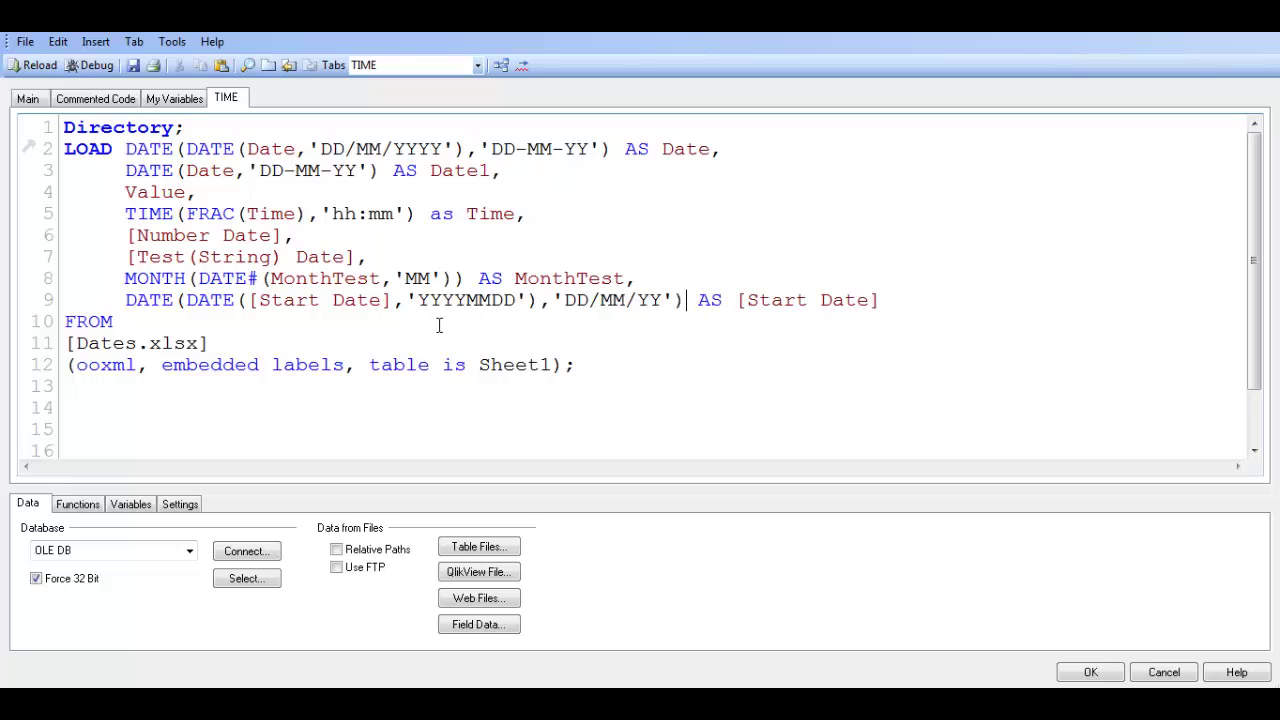
# Turn the inner DATE into DATE# and reload the script
pyautogui.click(236, 300)
pyautogui.write('#')
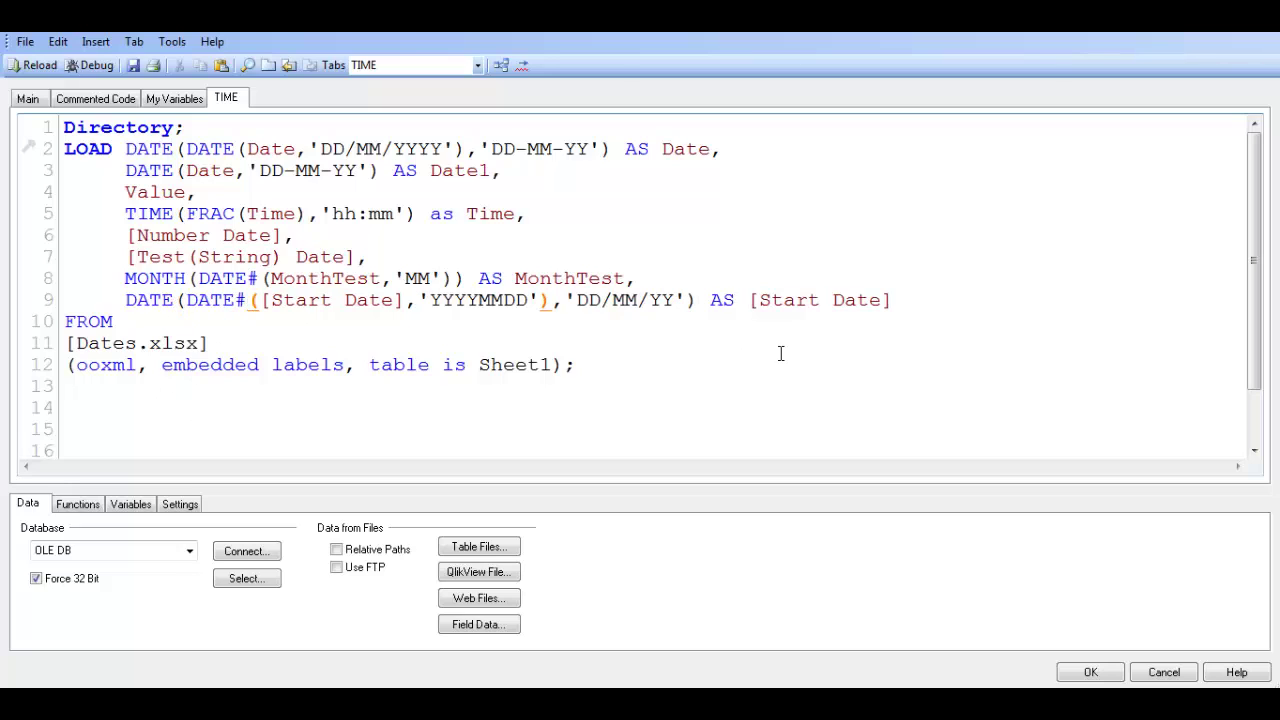
pyautogui.hotkey('ctrl', 'r')
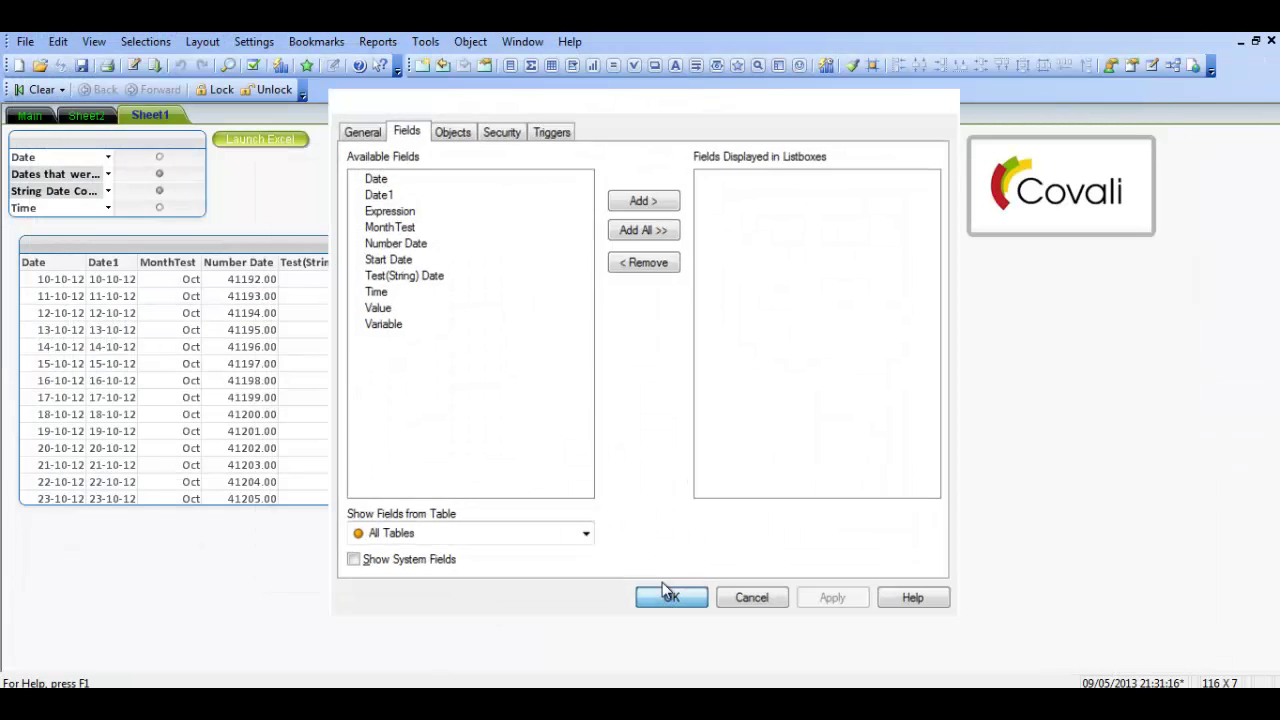
# Check the reloaded Start Date column for values like 30/06/06 and blanks, then switch to Excel
pyautogui.click(666, 578)
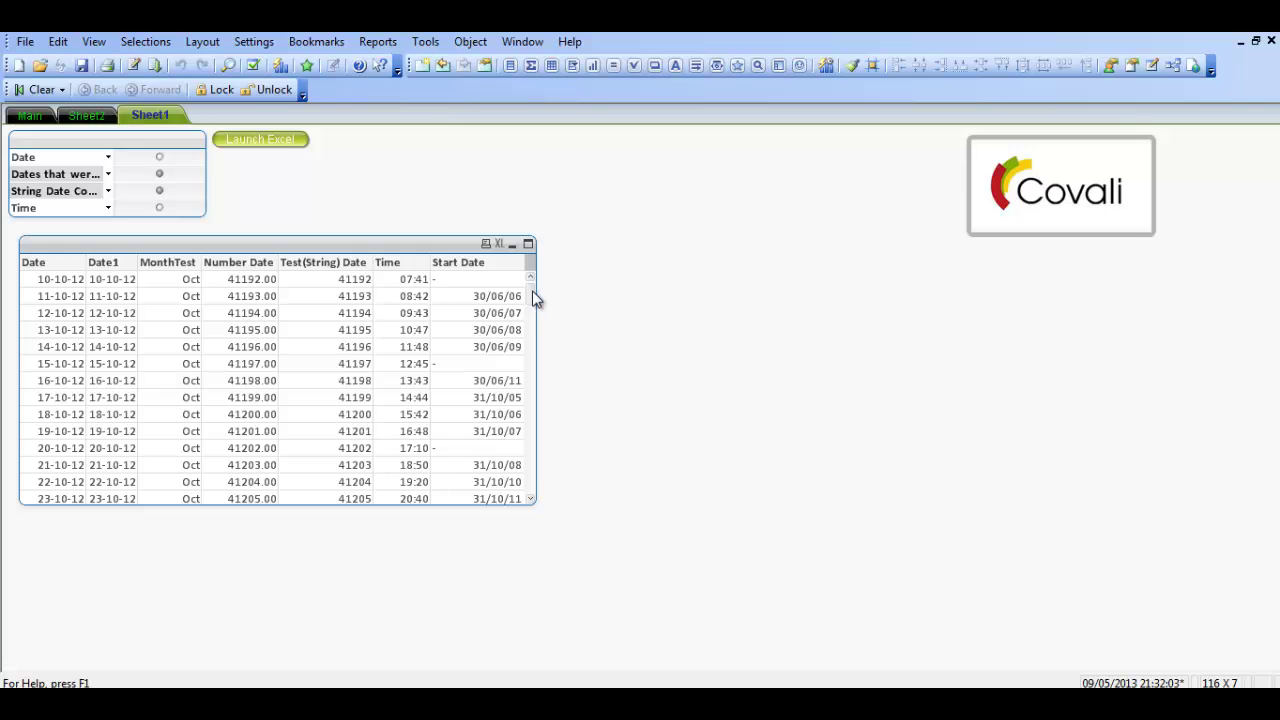
pyautogui.moveTo(533, 298); pyautogui.dragTo(534, 251)
pyautogui.hotkey('alt', 'Tab')
# Insert ALT( right after the outer DATE( on line 9
pyautogui.hotkey('ctrl', 'e')
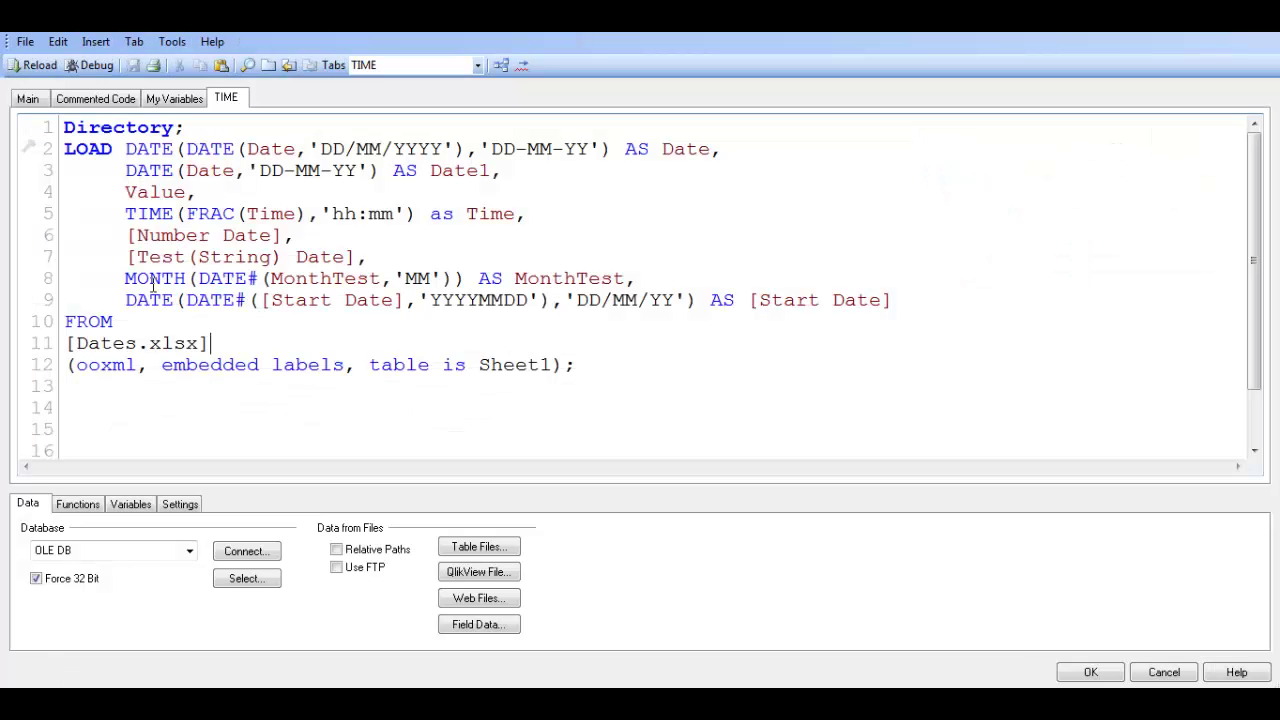
pyautogui.click(186, 300)
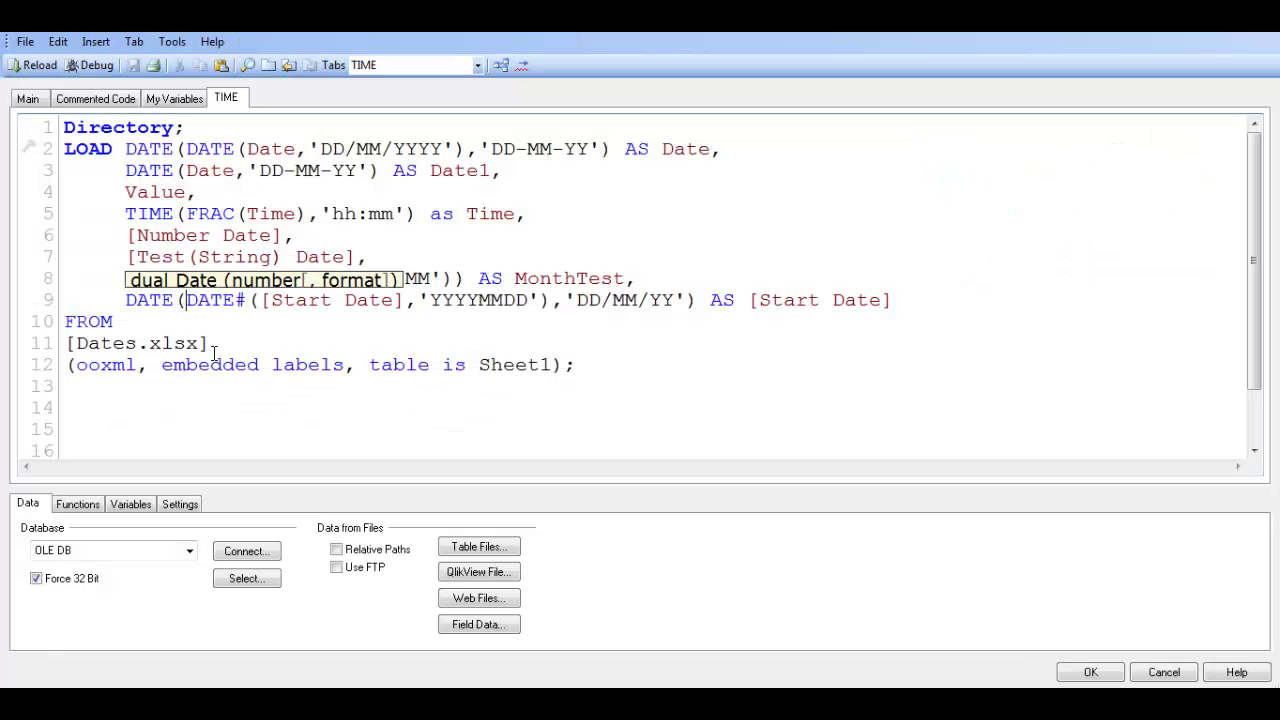
pyautogui.write('alt')
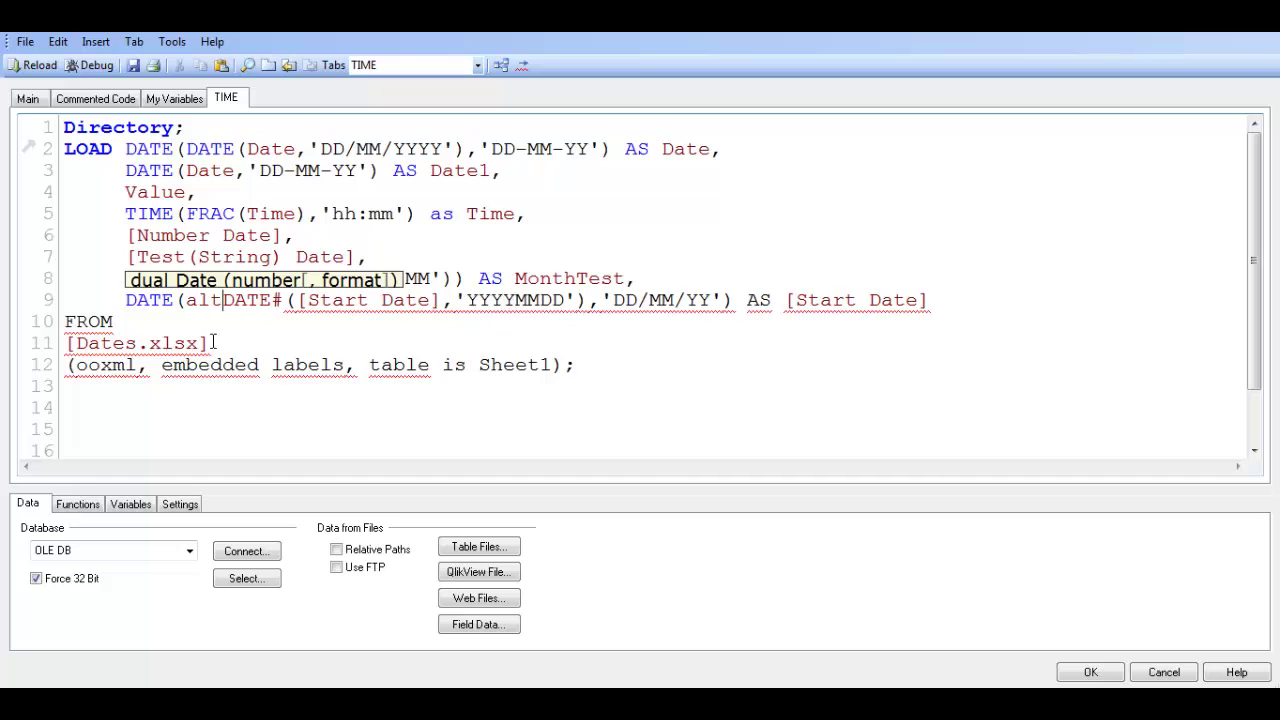
pyautogui.press('BackSpace')
pyautogui.press('BackSpace')
pyautogui.press('BackSpace')
pyautogui.write('ALT(')
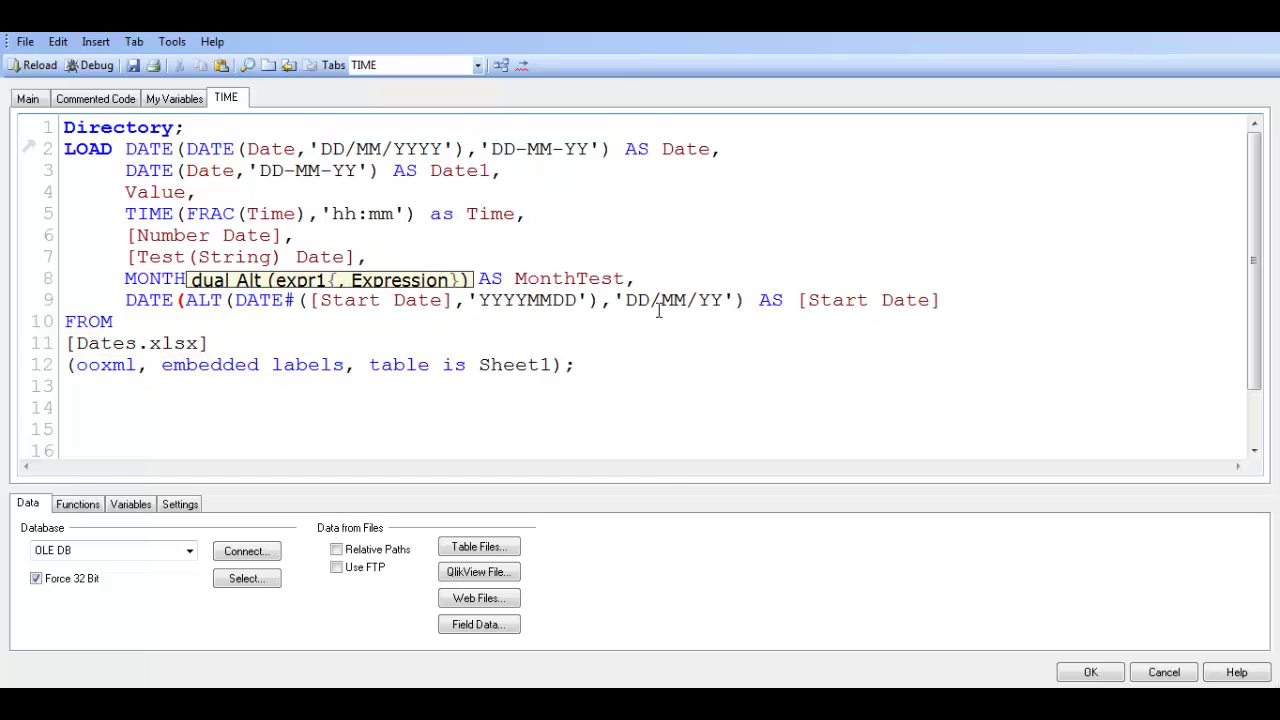
# Add DATE([Start Date],'DD/MM/YY') as the ALT fallback after DATE# and close the ALT bracket
pyautogui.click(747, 300)
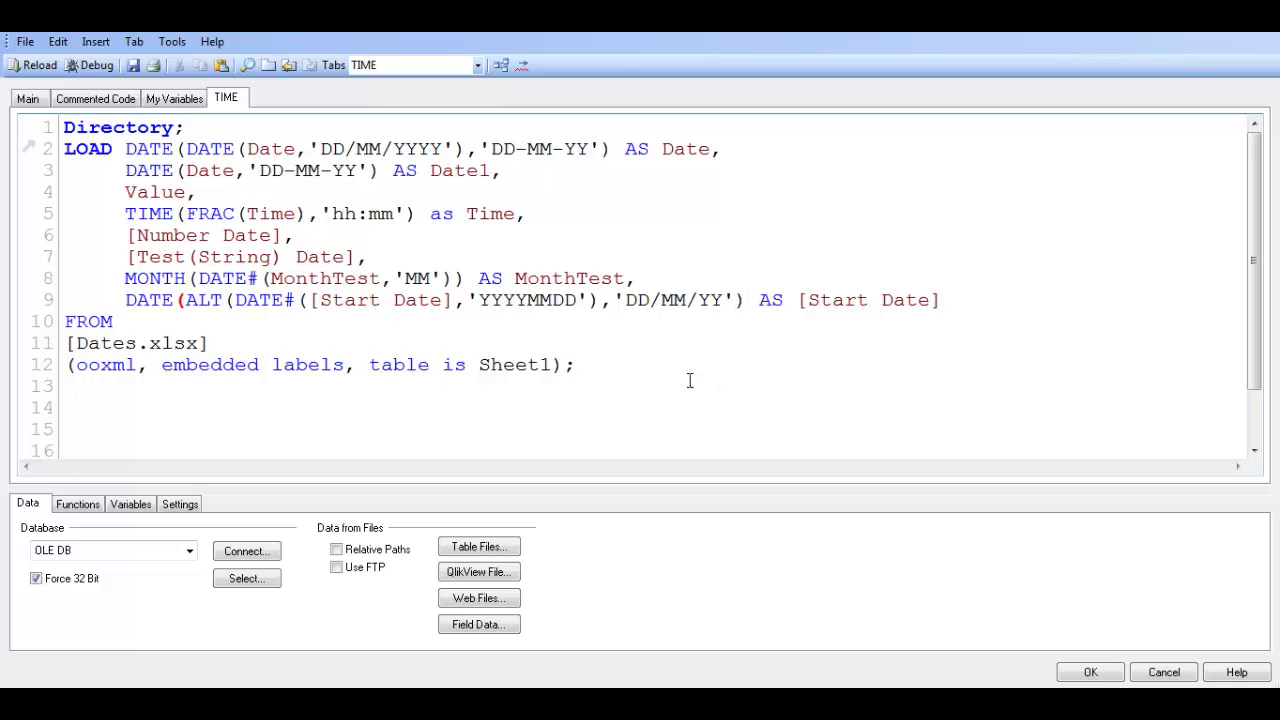
pyautogui.click(614, 300)
pyautogui.write('DATE')
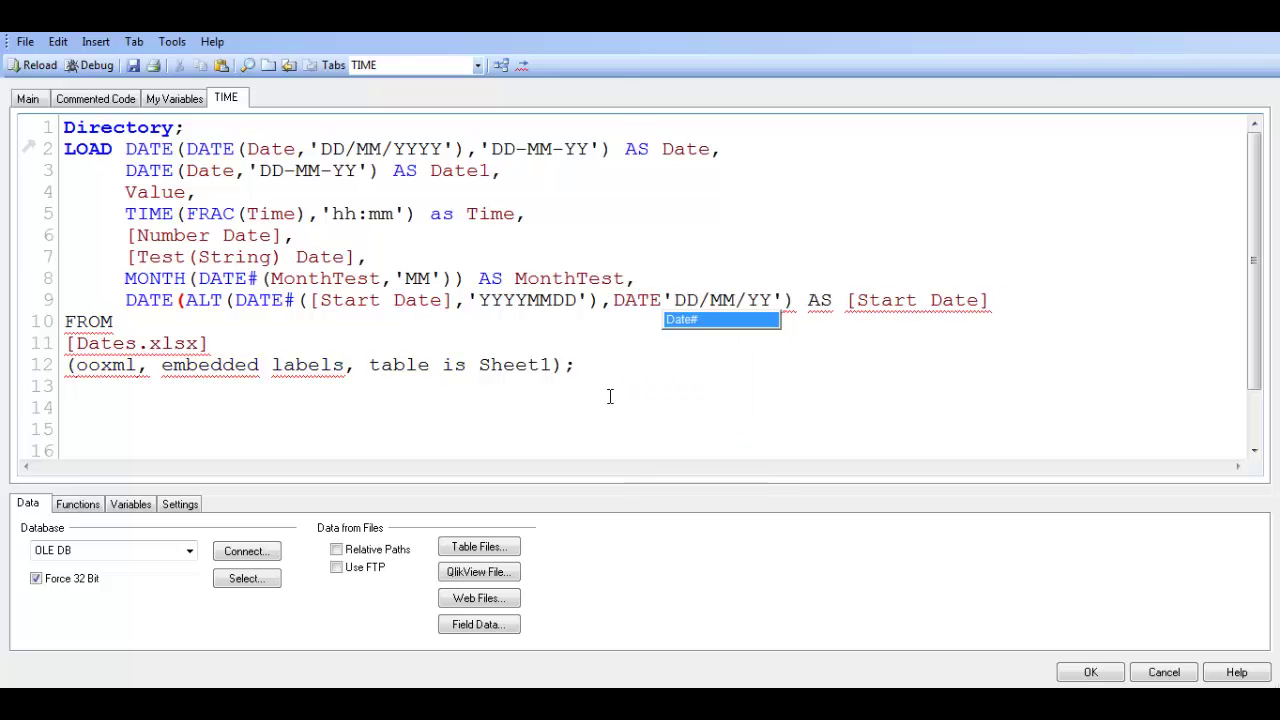
pyautogui.write('(')
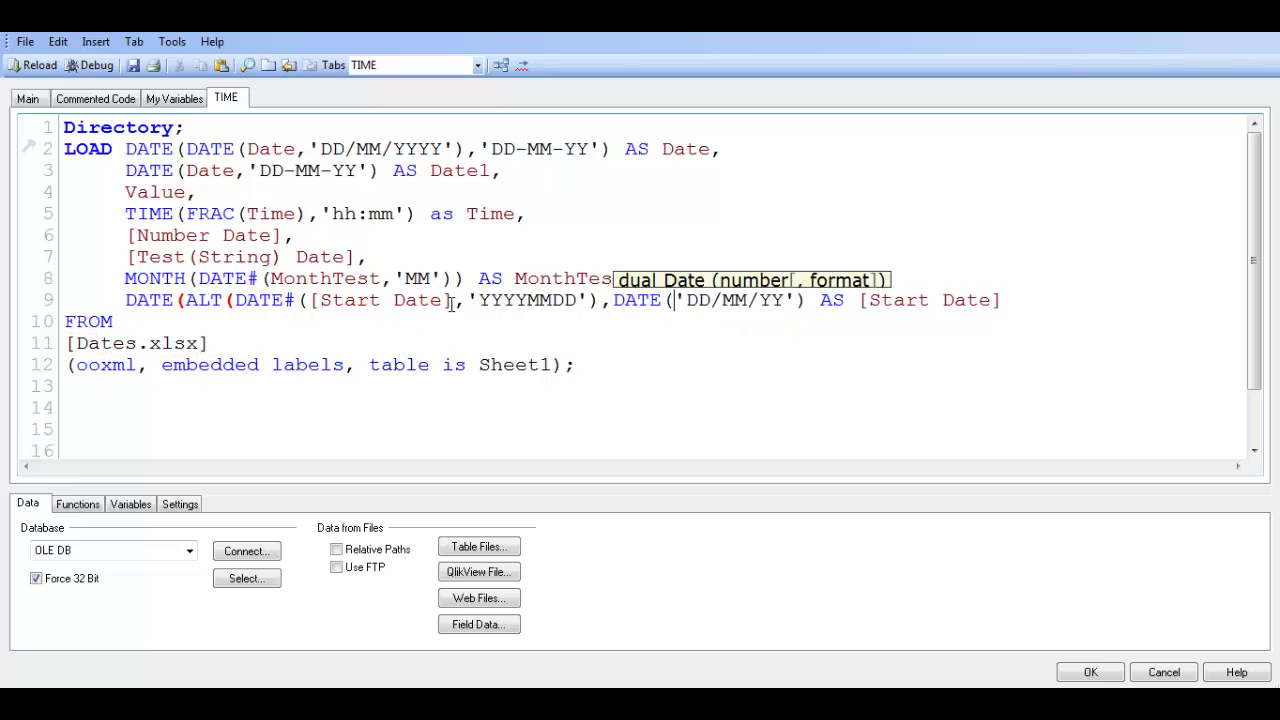
pyautogui.moveTo(452, 300); pyautogui.dragTo(305, 300)
pyautogui.hotkey('ctrl', 'c')
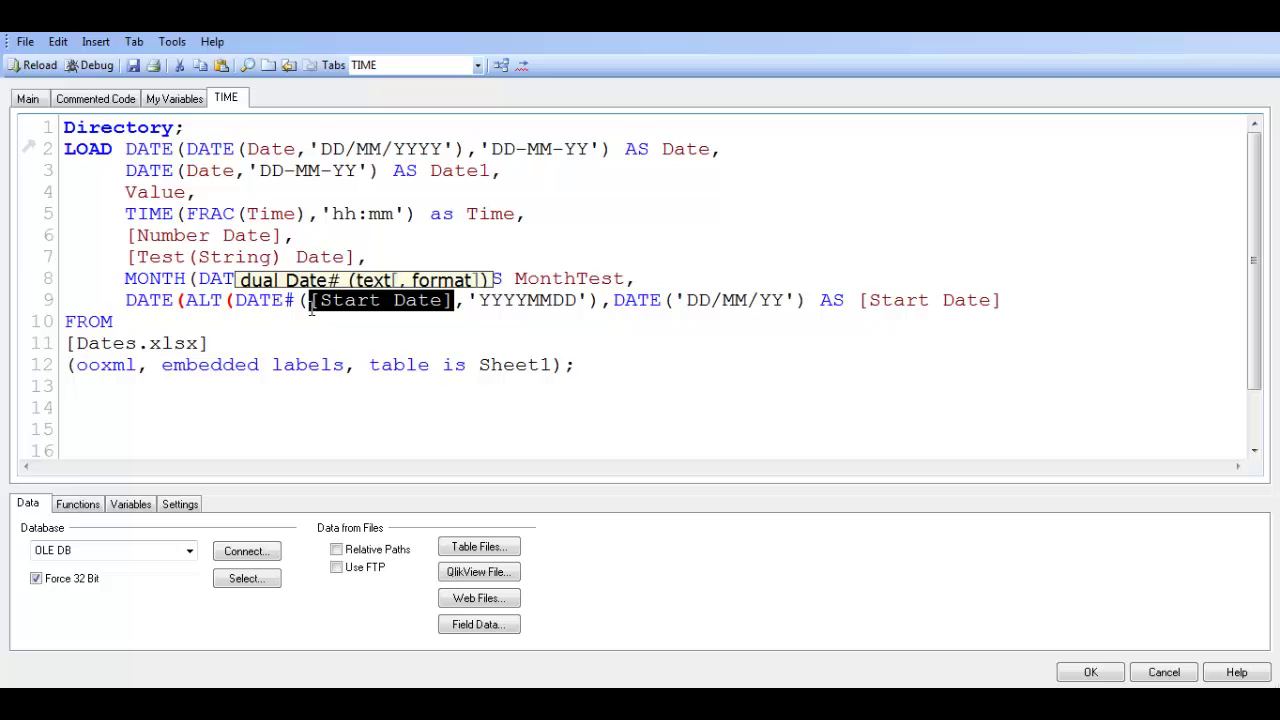
pyautogui.click(678, 303)
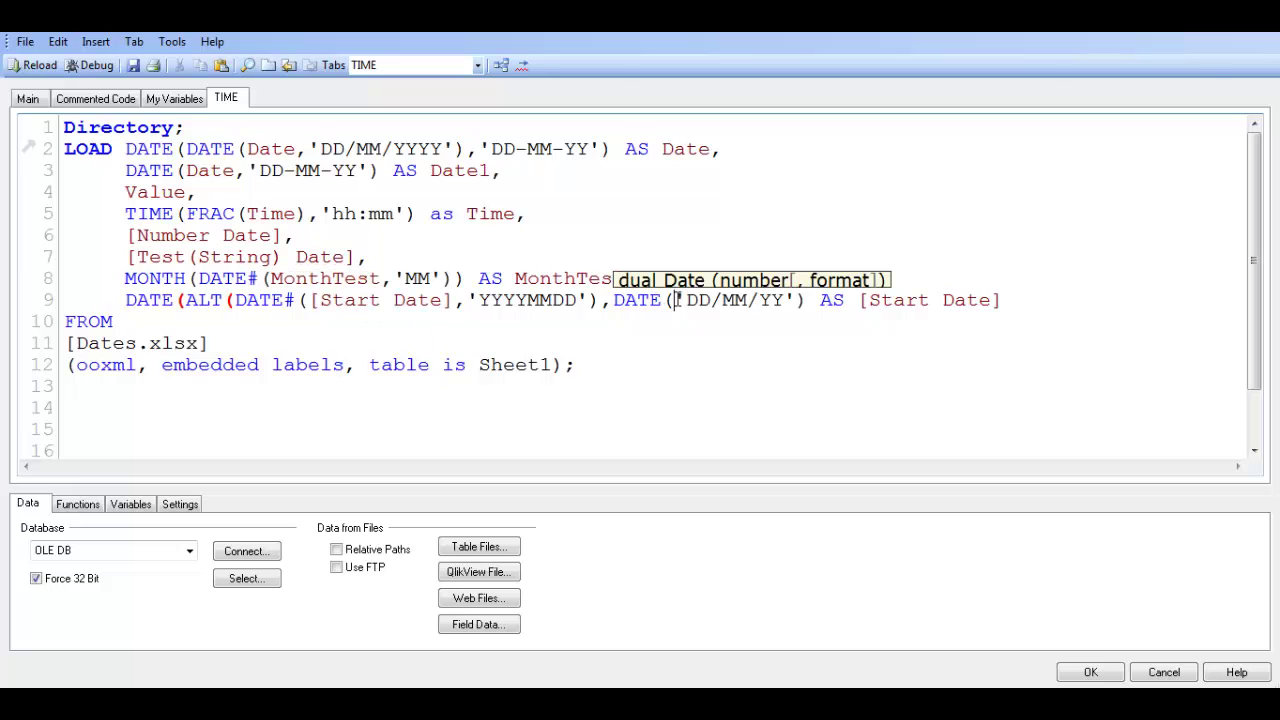
pyautogui.hotkey('ctrl', 'v')
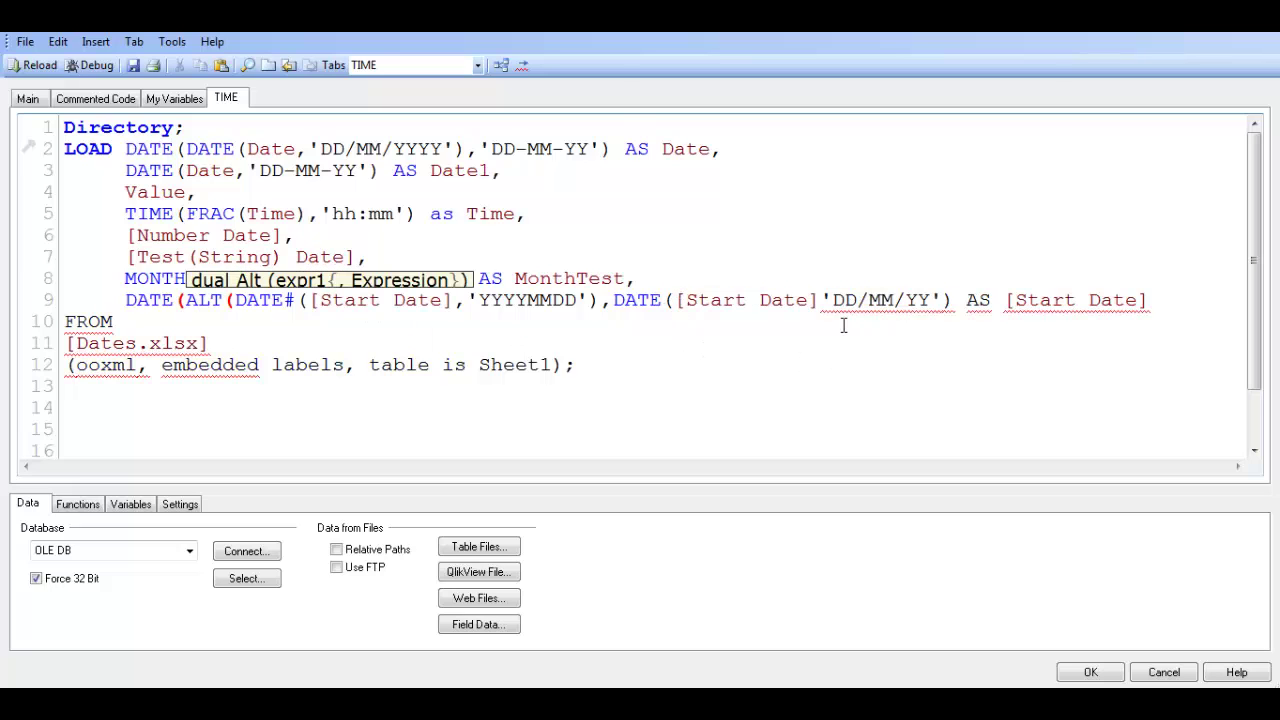
pyautogui.write(',')
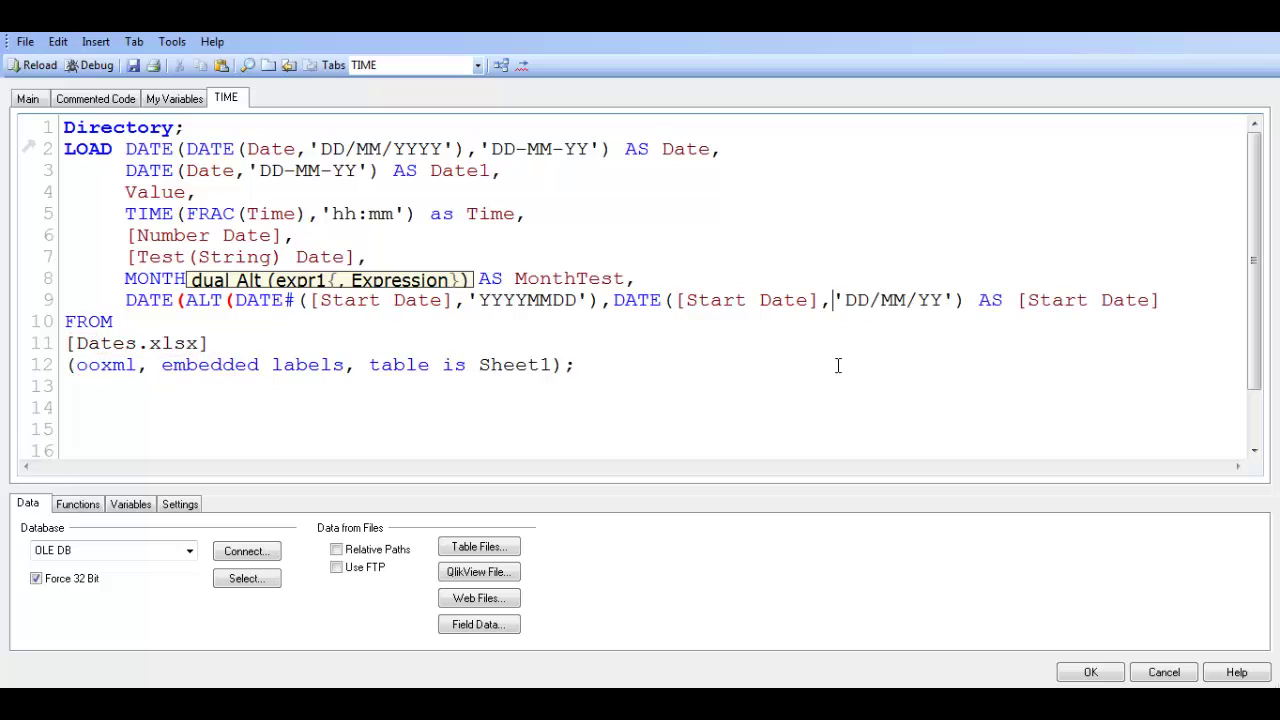
pyautogui.click(963, 300)
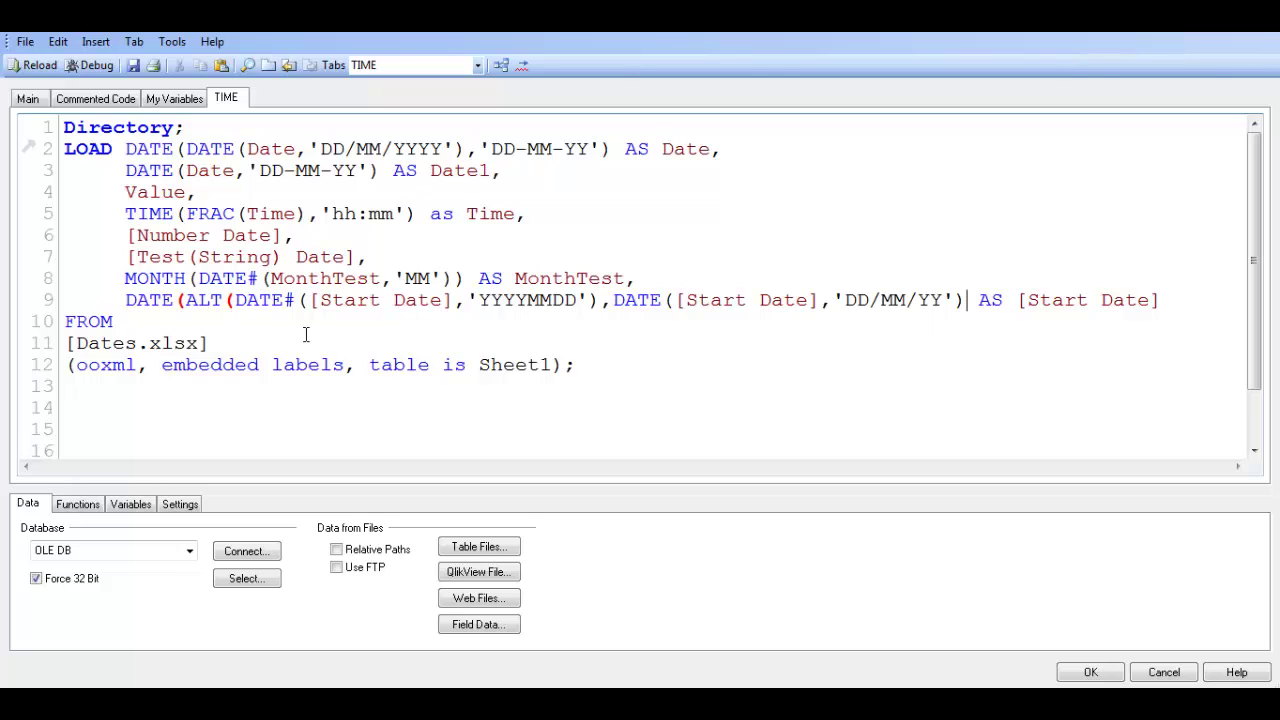
pyautogui.write(')')
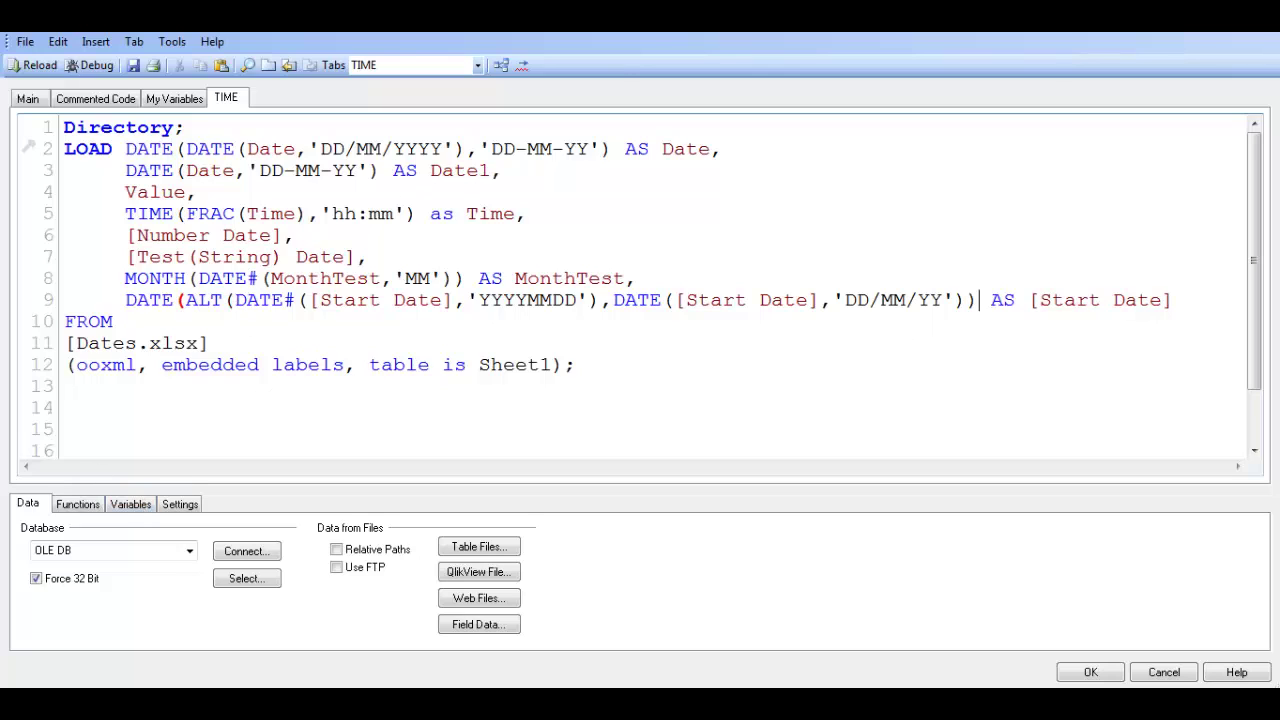
pyautogui.write(',')
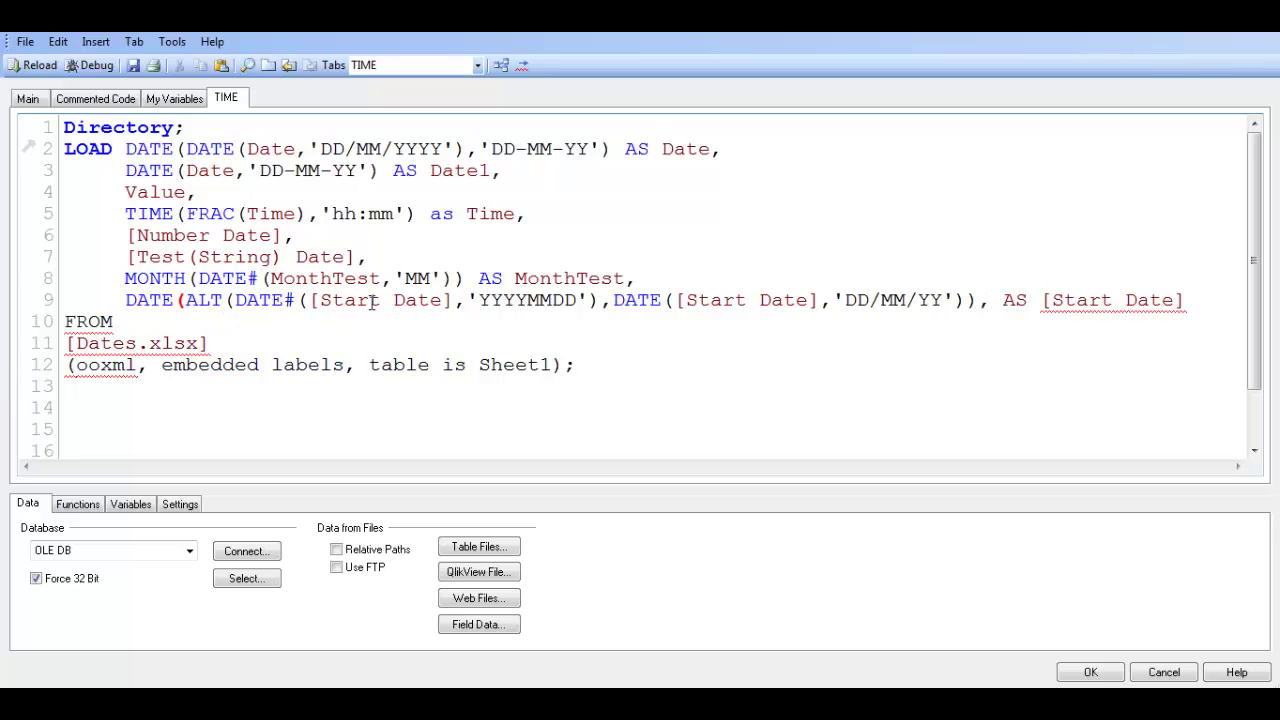
# Paste 'DD/MM/YY' into new quotes after the closed ALT call and add the final bracket
pyautogui.moveTo(480, 301); pyautogui.dragTo(581, 303)
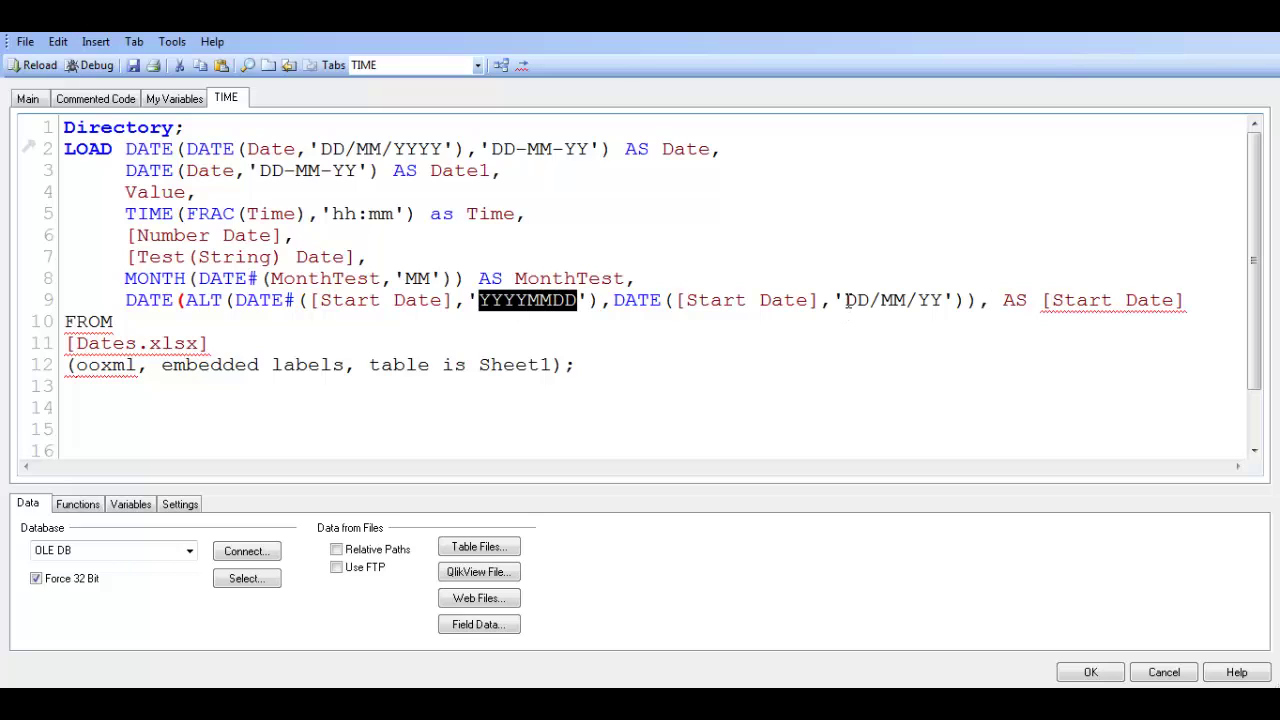
pyautogui.moveTo(845, 301); pyautogui.dragTo(947, 301)
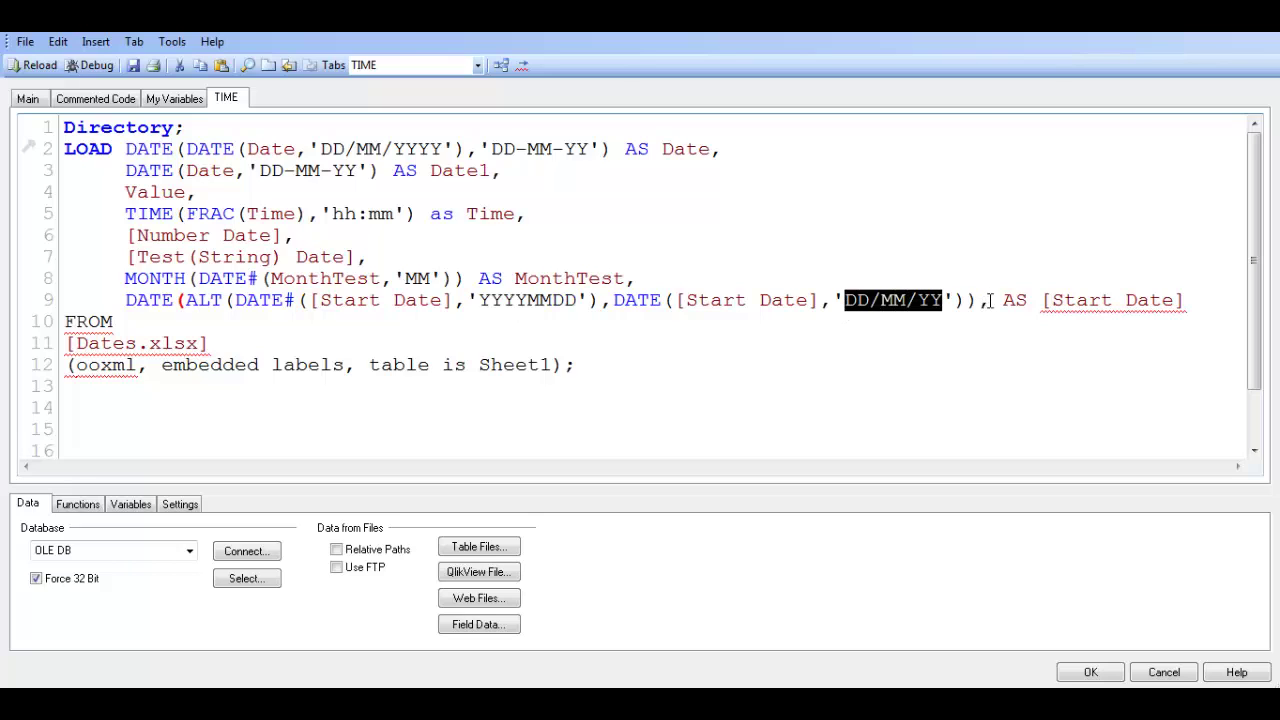
pyautogui.click(989, 301)
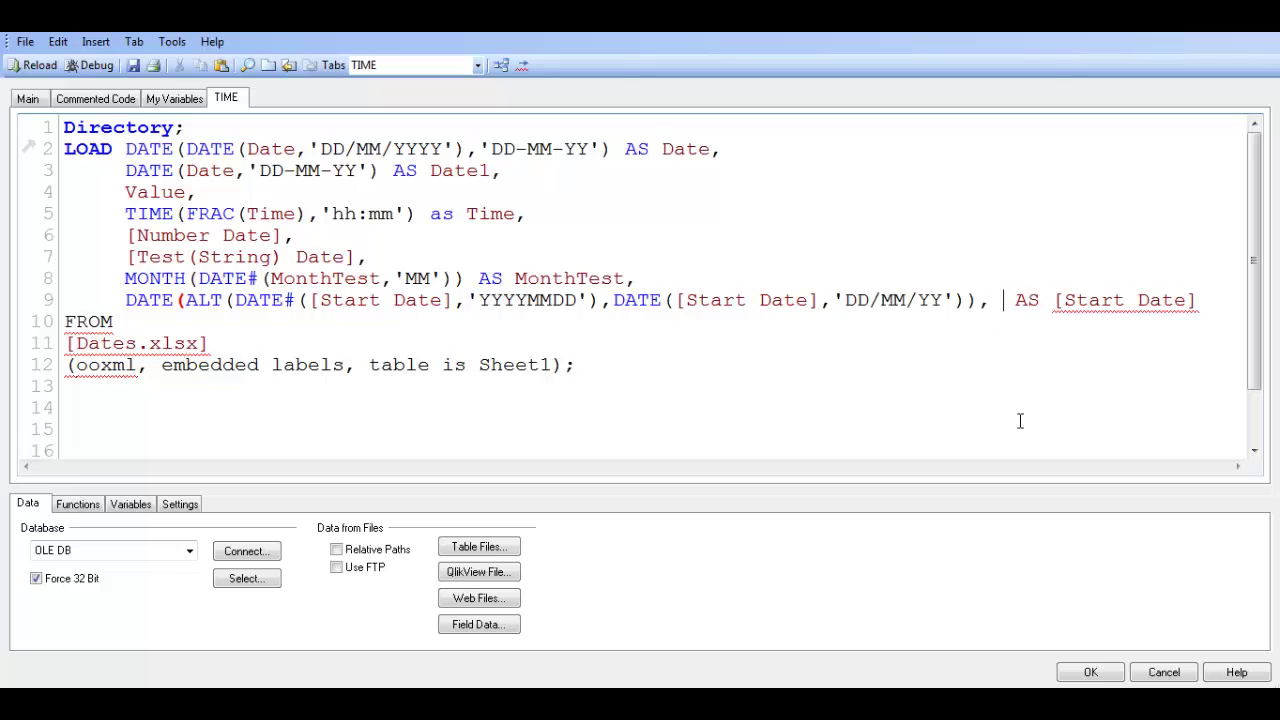
pyautogui.press('BackSpace')
pyautogui.write("''")
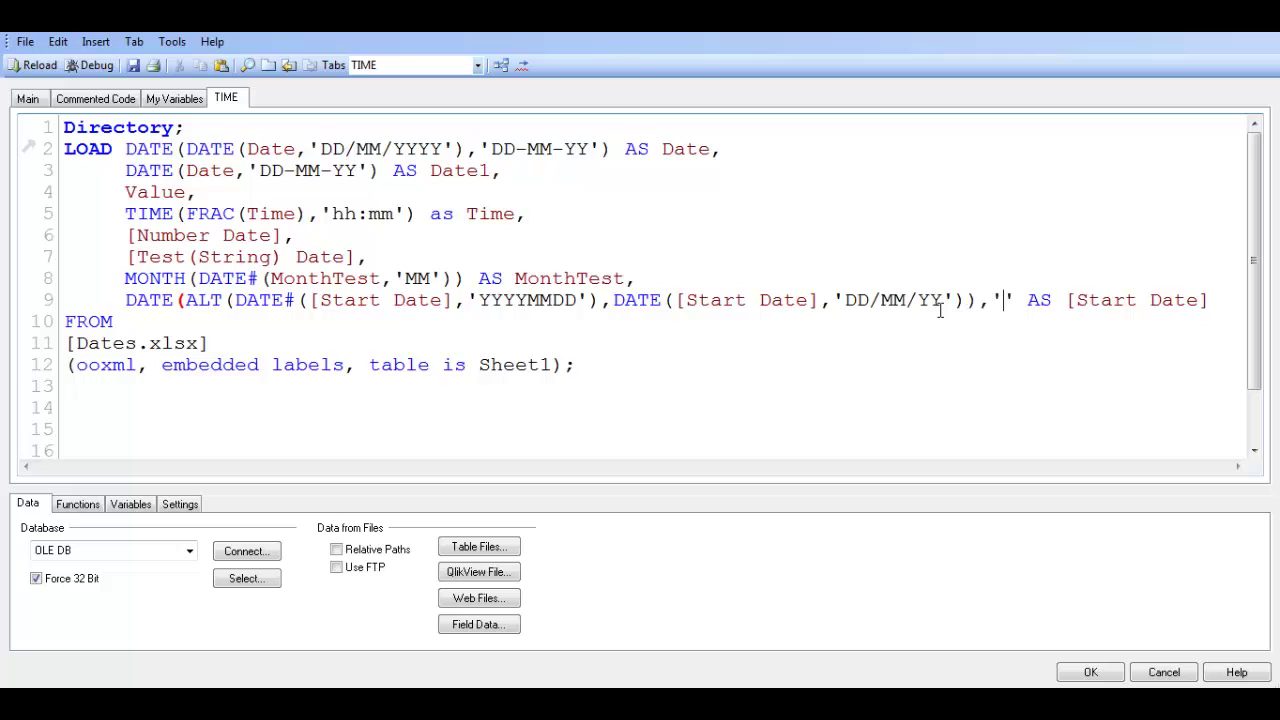
pyautogui.moveTo(943, 297); pyautogui.dragTo(845, 300)
pyautogui.hotkey('ctrl', 'c')
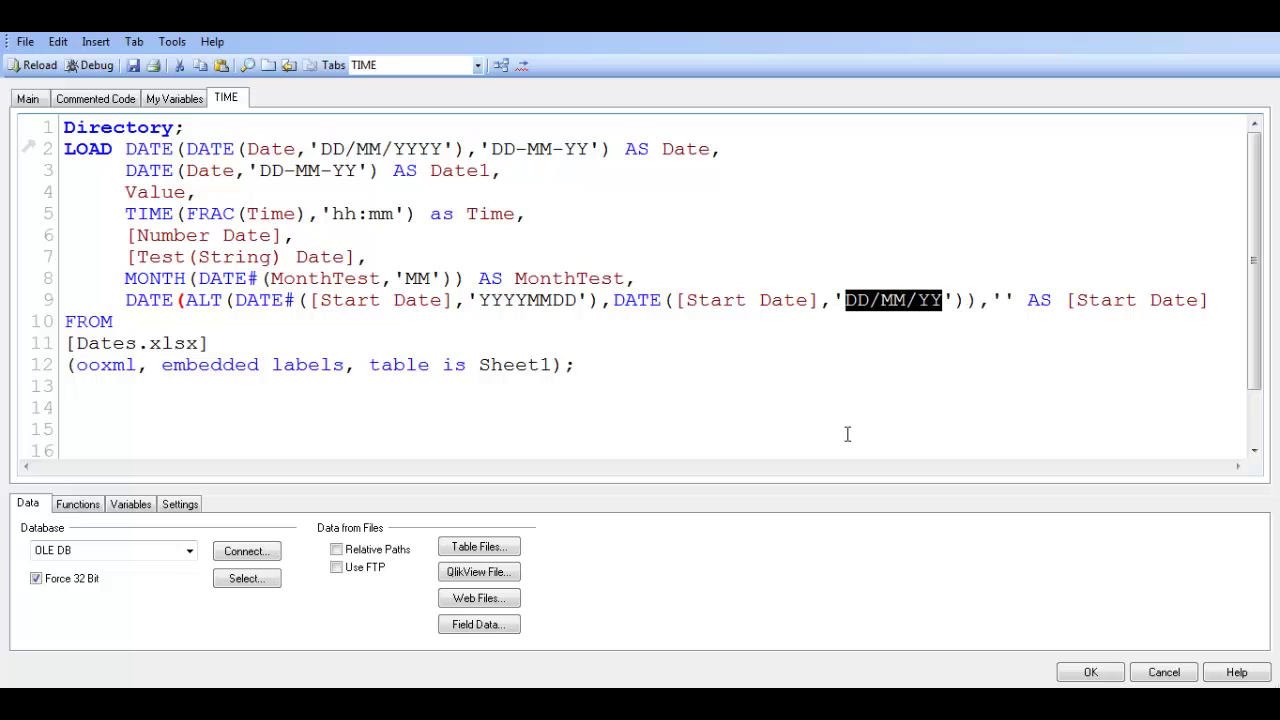
pyautogui.click(1005, 297)
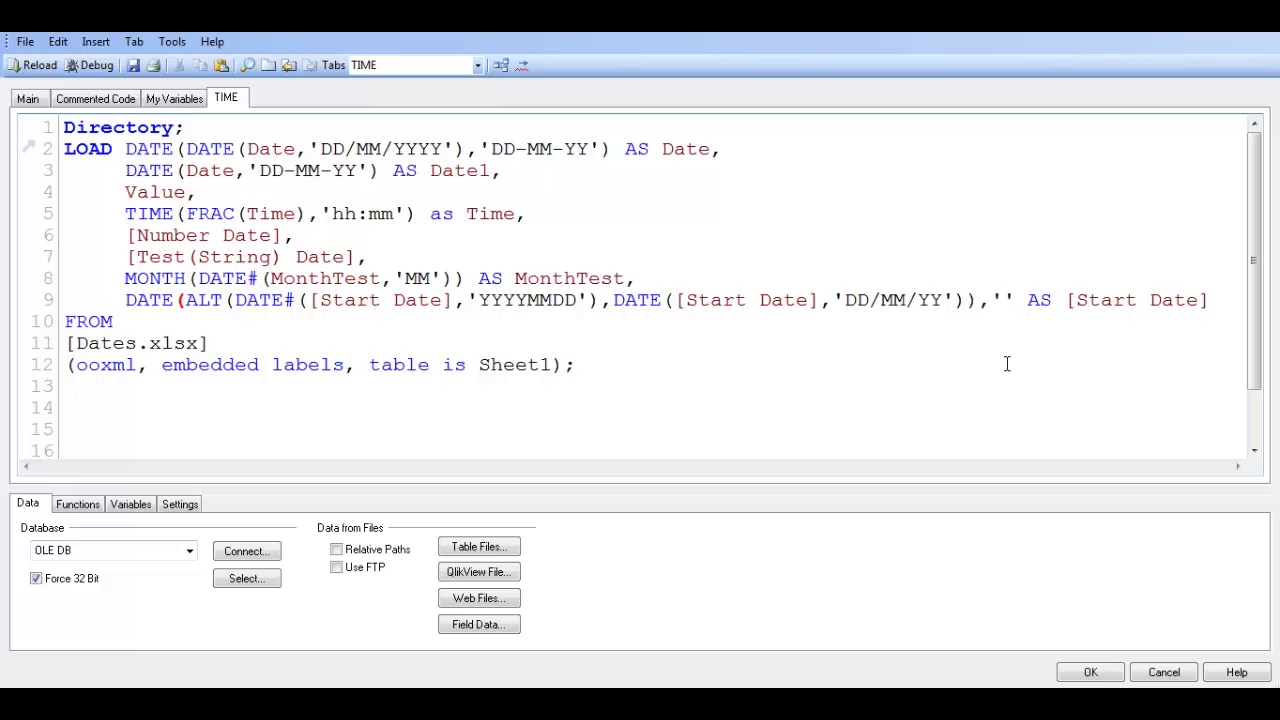
pyautogui.hotkey('ctrl', 'v')
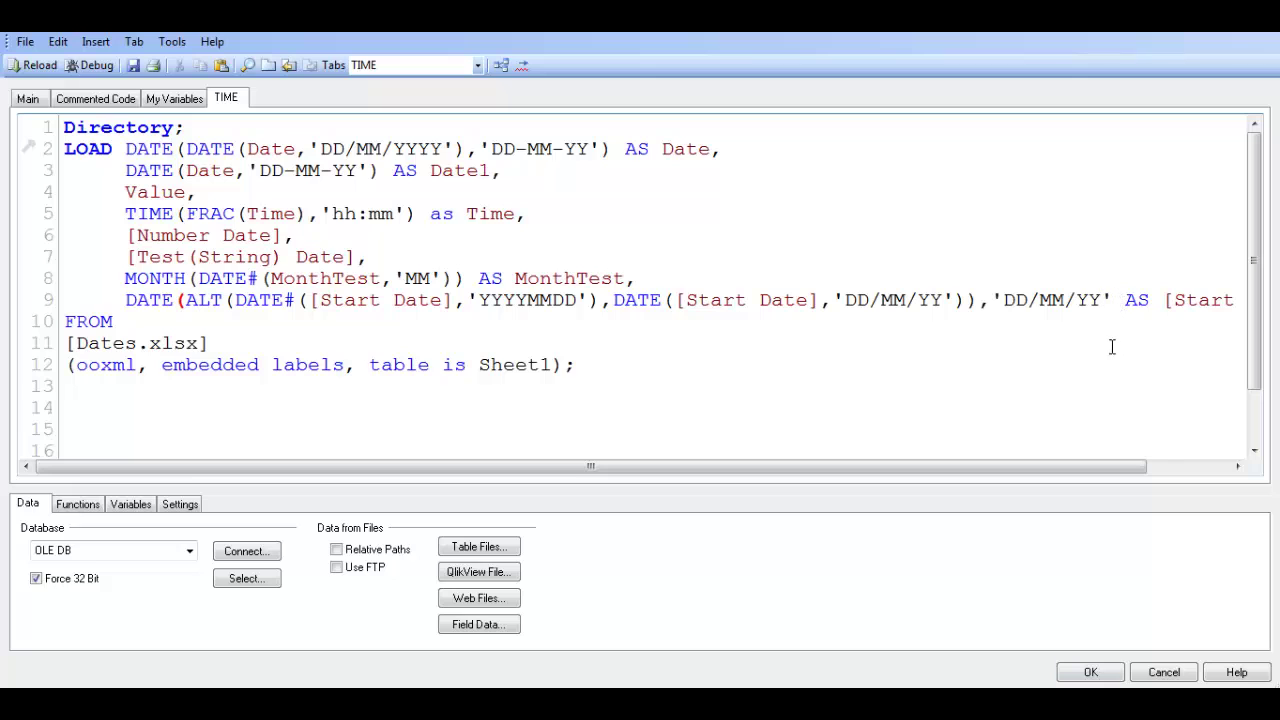
pyautogui.write(')')
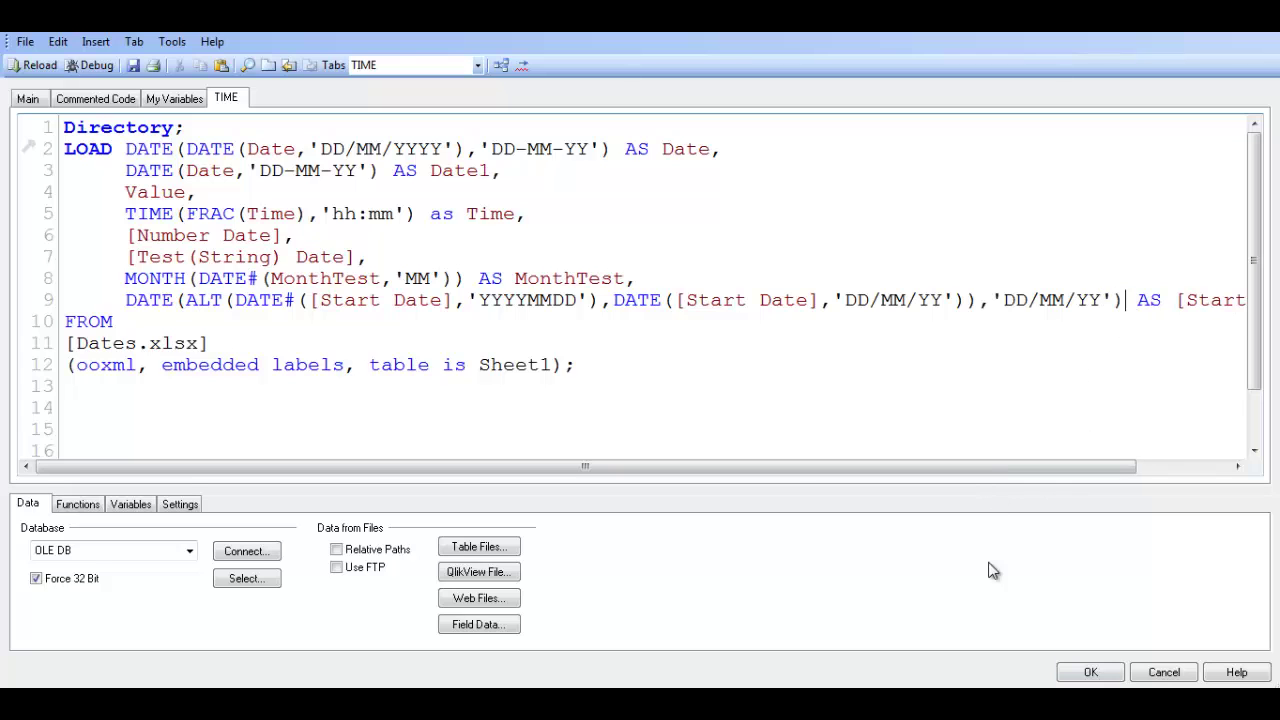
pyautogui.moveTo(1094, 465); pyautogui.dragTo(1040, 515)
# Save the script, reload it, and scroll the table to confirm every Start Date shows DD/MM/YY
pyautogui.click(1090, 672)
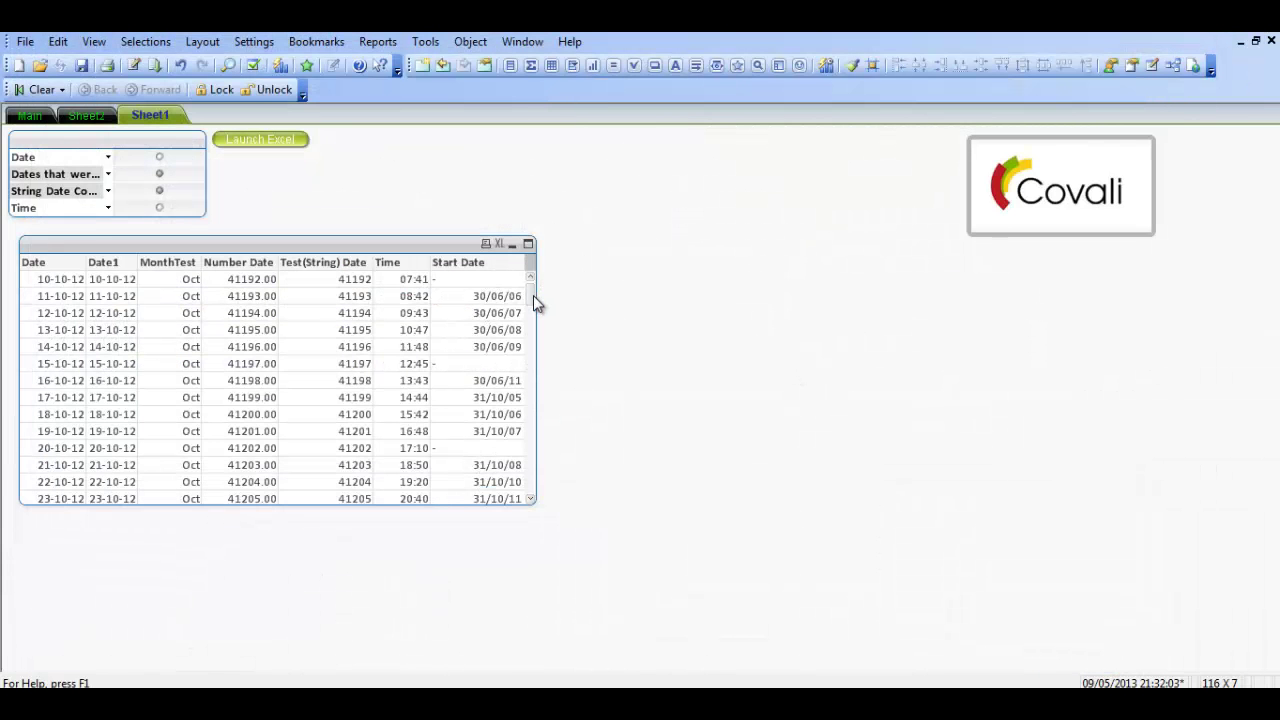
pyautogui.moveTo(533, 295)
pyautogui.mouseDown()
pyautogui.moveTo(531, 480)
pyautogui.moveTo(549, 283)
pyautogui.mouseUp()
pyautogui.hotkey('ctrl', 'r')
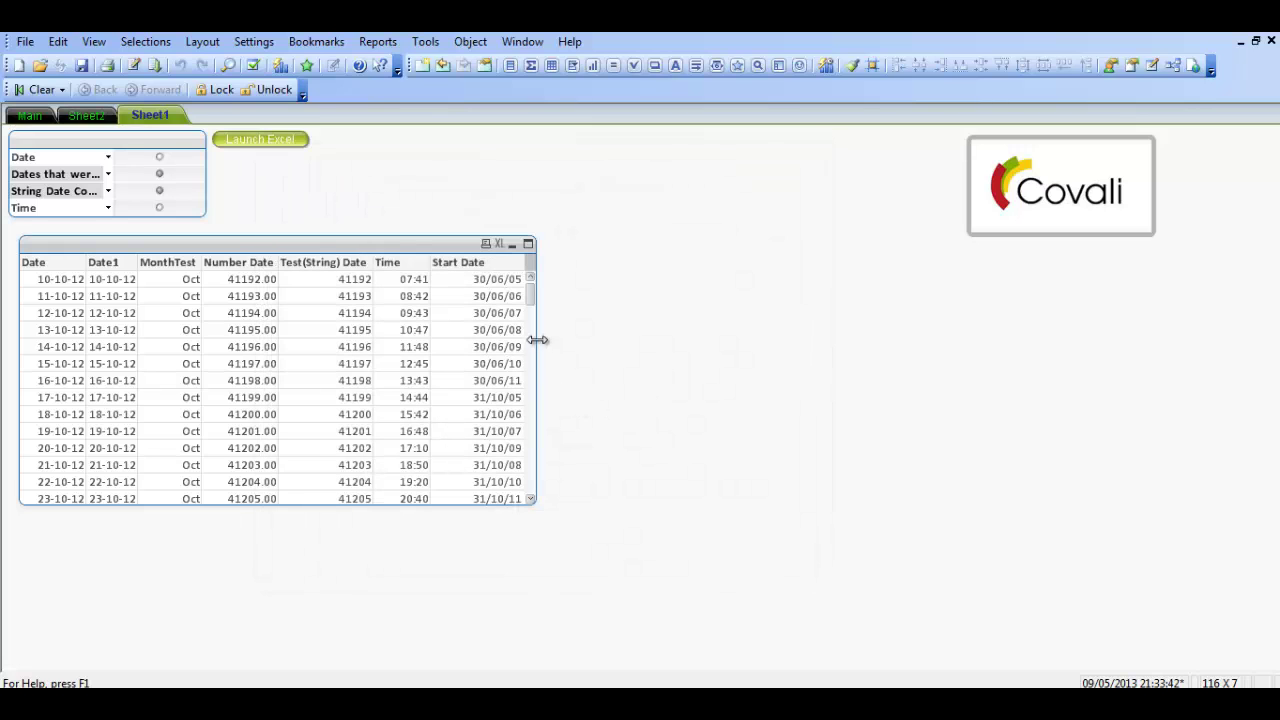
pyautogui.moveTo(530, 296); pyautogui.dragTo(550, 280)
# Review Excel's Start Date column mixing dd/mm/yyyy dates with eight-digit YYYYMMDD numbers
pyautogui.hotkey('alt', 'Tab')
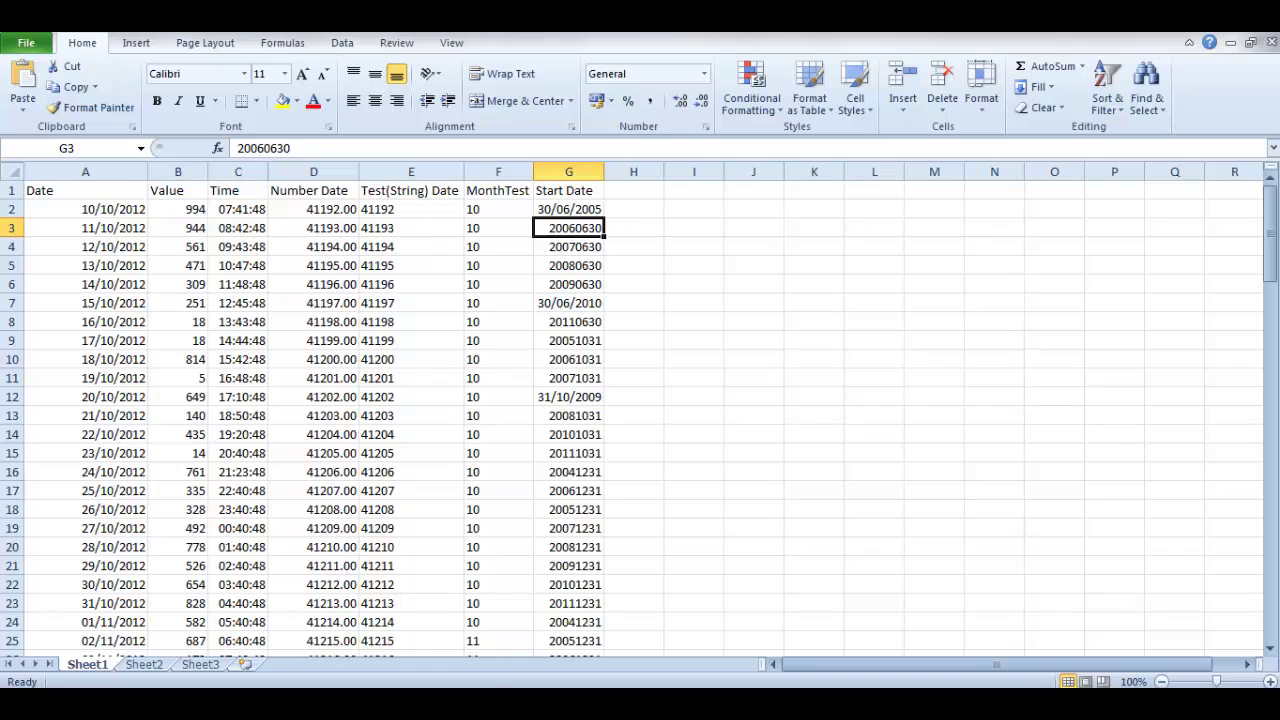
pyautogui.moveTo(372, 648)
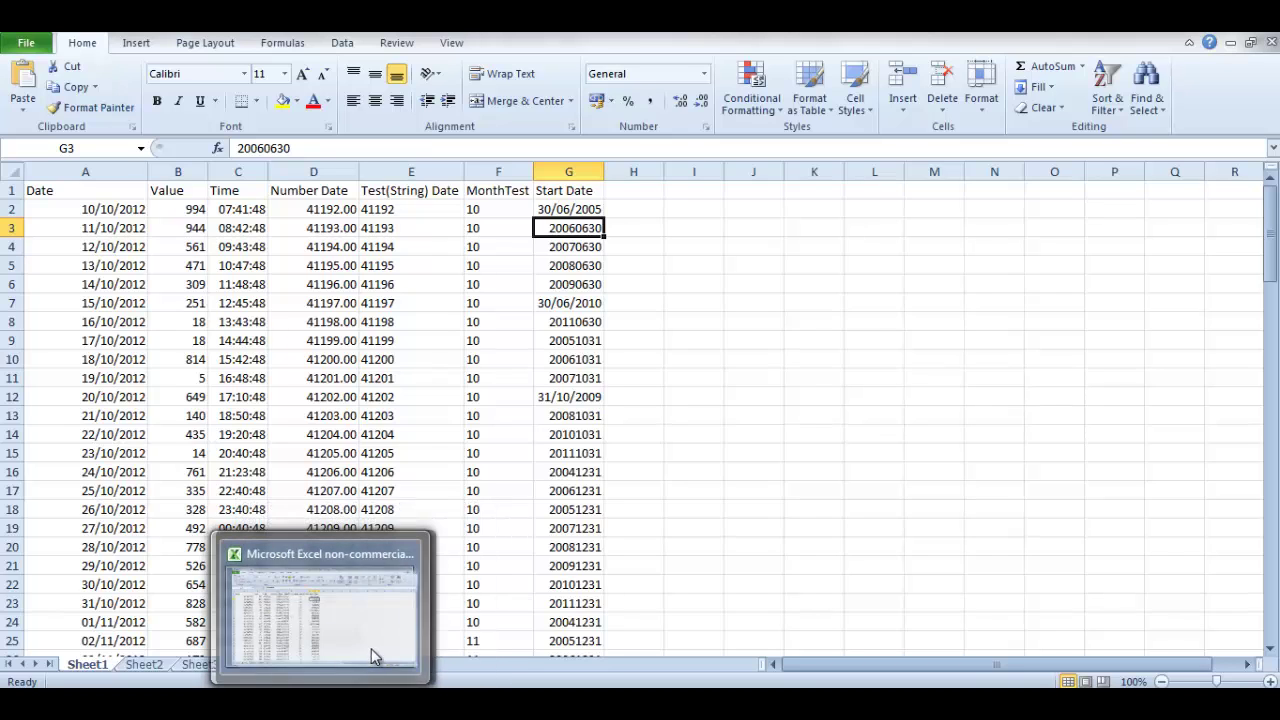
pyautogui.click(690, 528)
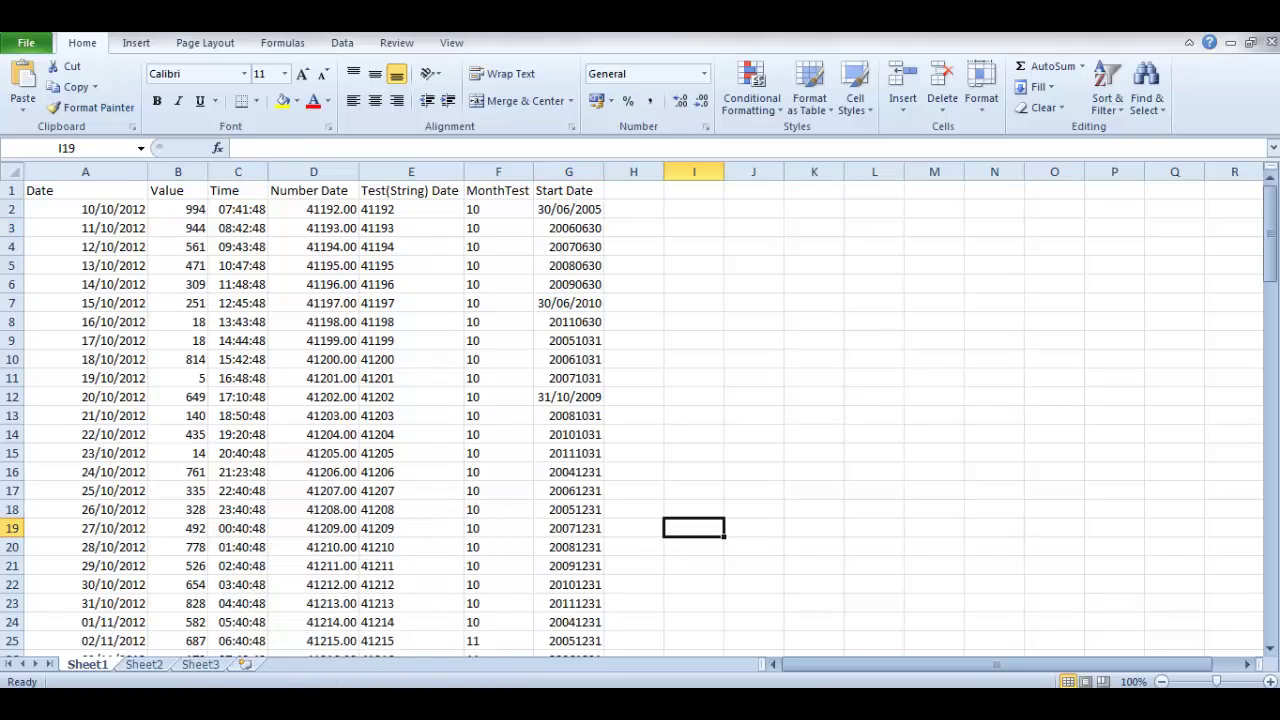
# Return to the QlikView document showing Start Date values like 30/06/05 and 31/10/09
pyautogui.hotkey('alt', 'Tab')
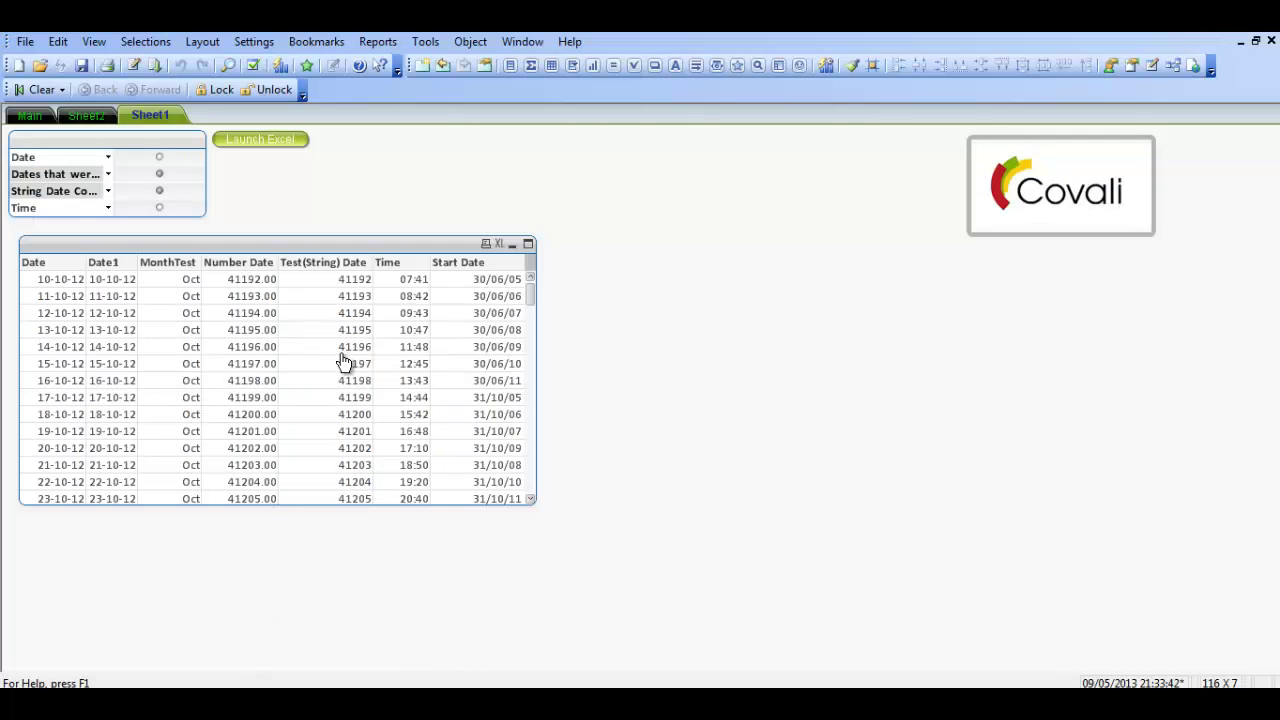